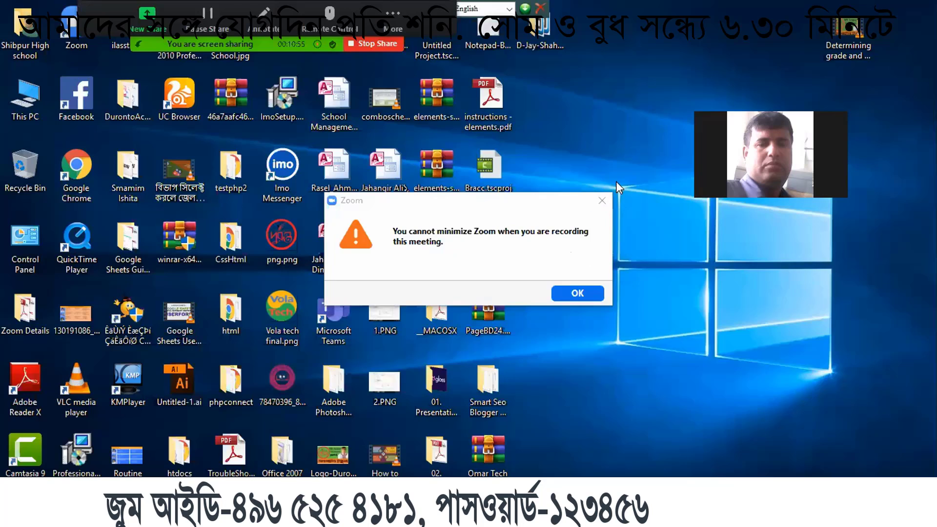
# Step: Dismiss the Zoom recording warning and open the Dinajpur Access database file from the desktop
pyautogui.click(603, 200)
pyautogui.click(369, 169)
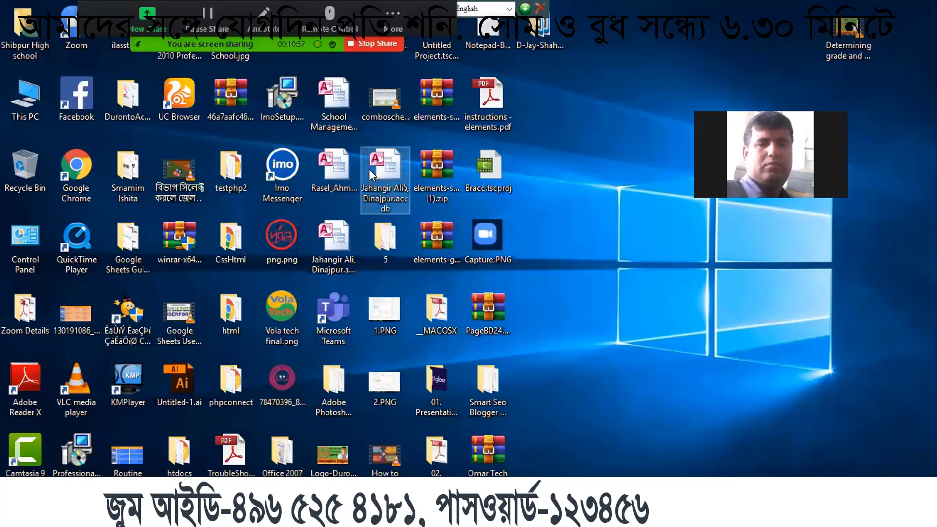
pyautogui.doubleClick(369, 169)
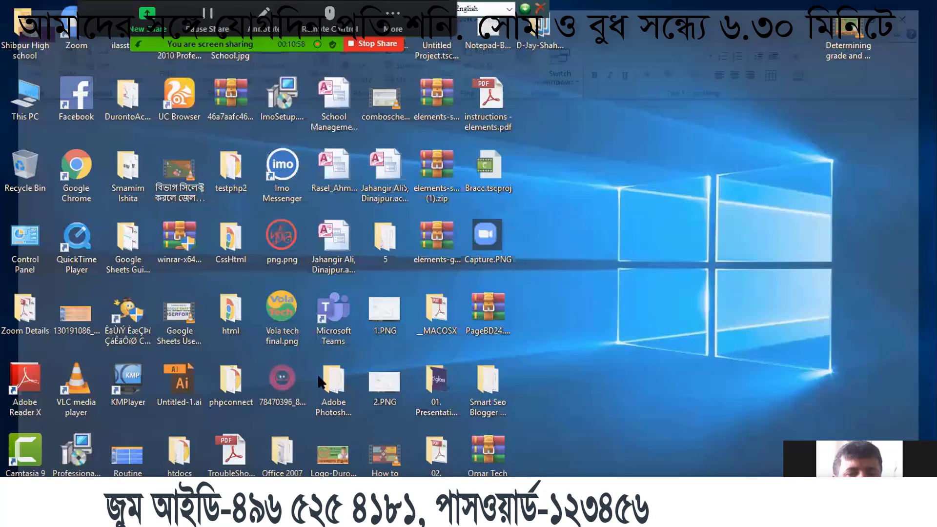
# Step: Open the student table in Design View, examine the validation rules of Bangla1stCQ and Bangla1stMCQ, and close it
pyautogui.rightClick(60, 148)
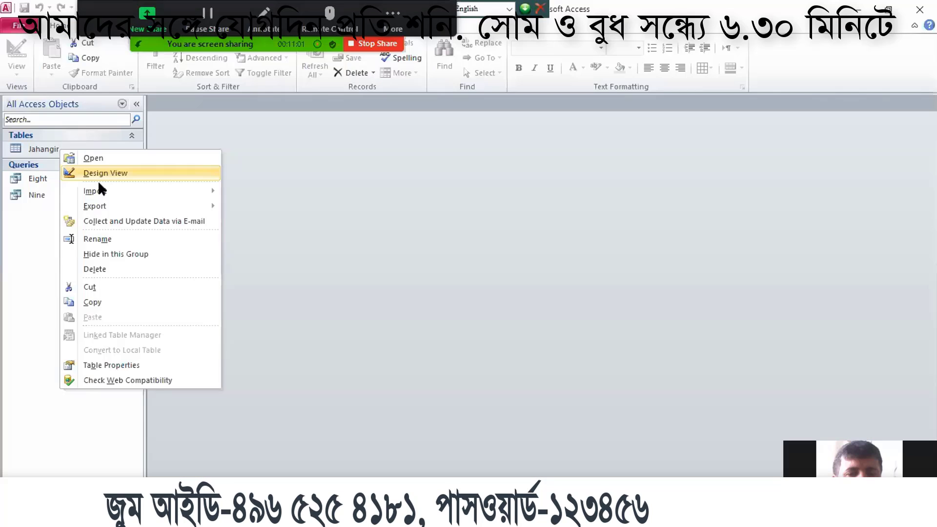
pyautogui.click(97, 172)
pyautogui.scroll(-3, 240, 253)
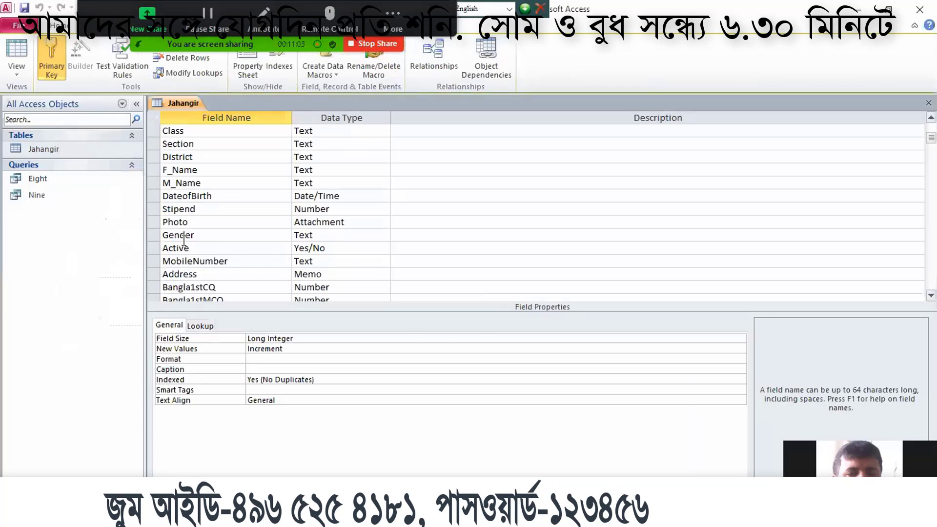
pyautogui.click(237, 202)
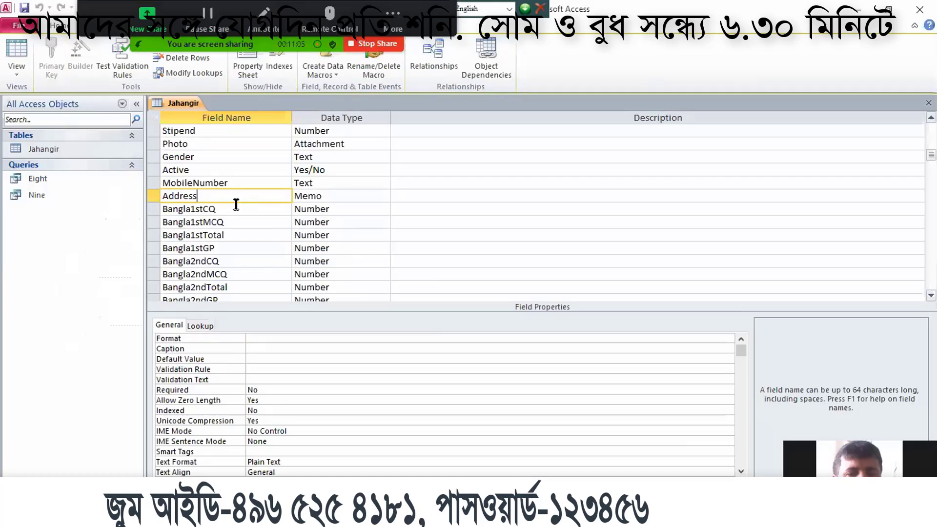
pyautogui.click(236, 209)
pyautogui.click(236, 223)
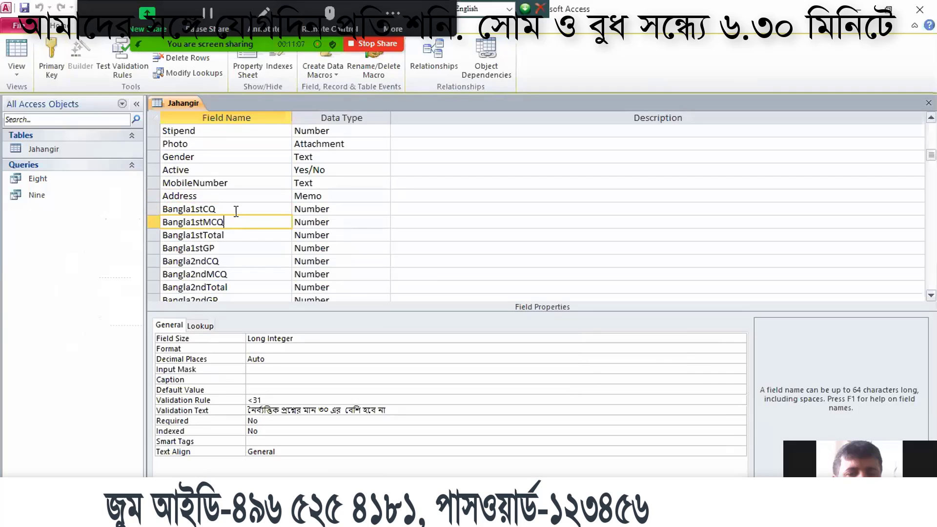
pyautogui.click(236, 210)
pyautogui.click(235, 217)
pyautogui.click(232, 209)
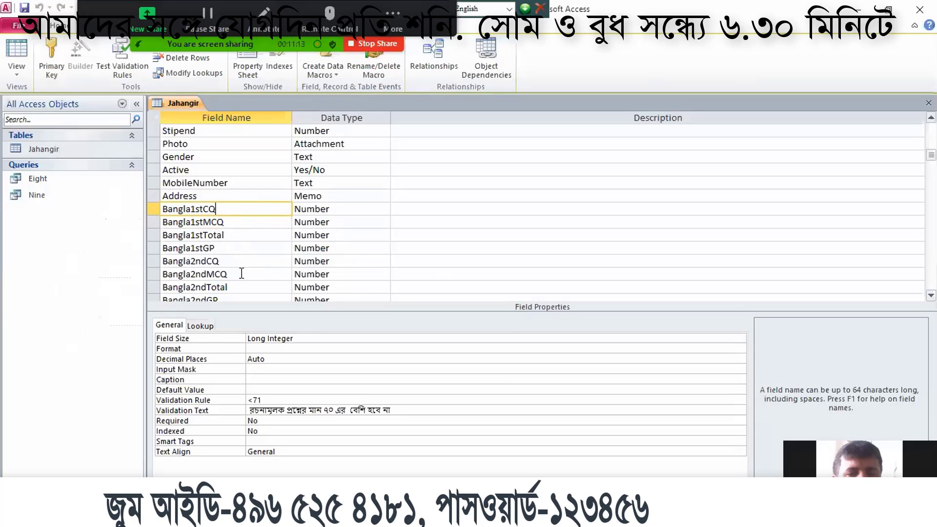
pyautogui.scroll(-2, 236, 266)
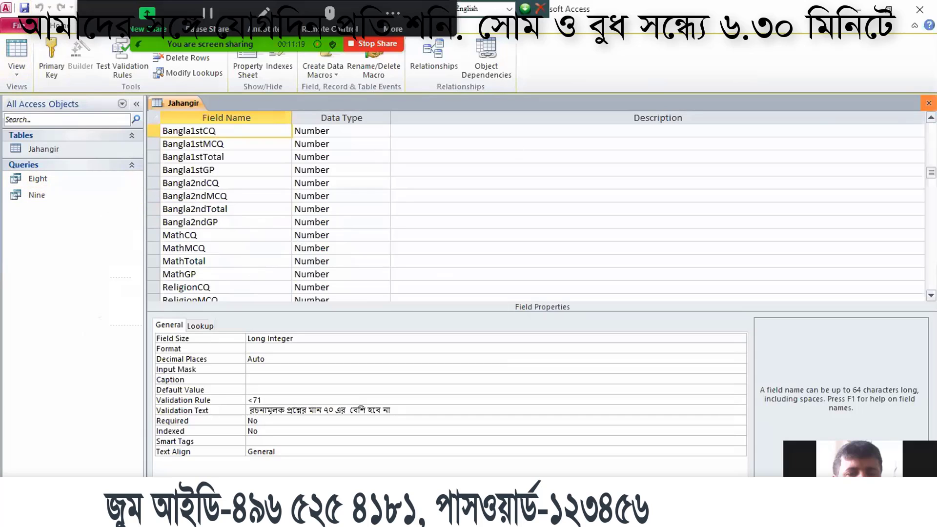
pyautogui.click(928, 103)
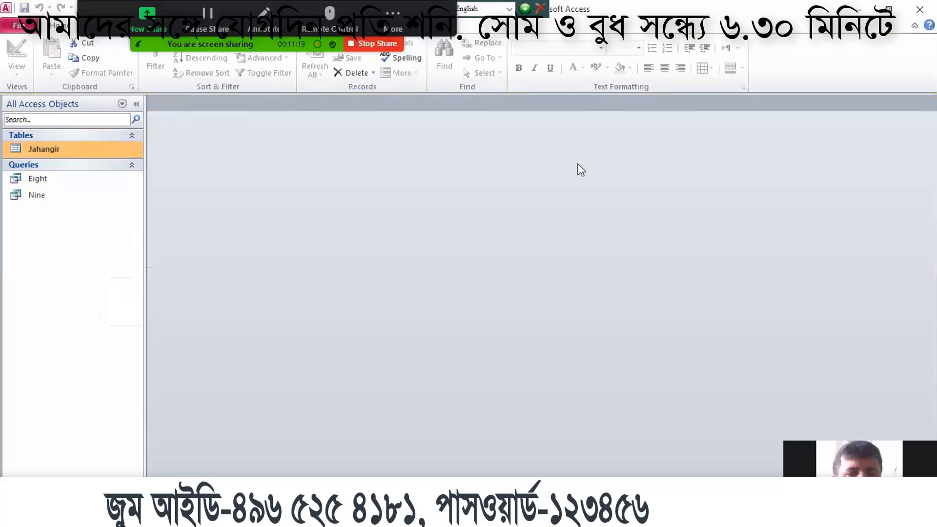
# Step: Open the Nine query and widen its Bangla1stTotal1 column to examine the totals
pyautogui.rightClick(49, 196)
pyautogui.click(64, 204)
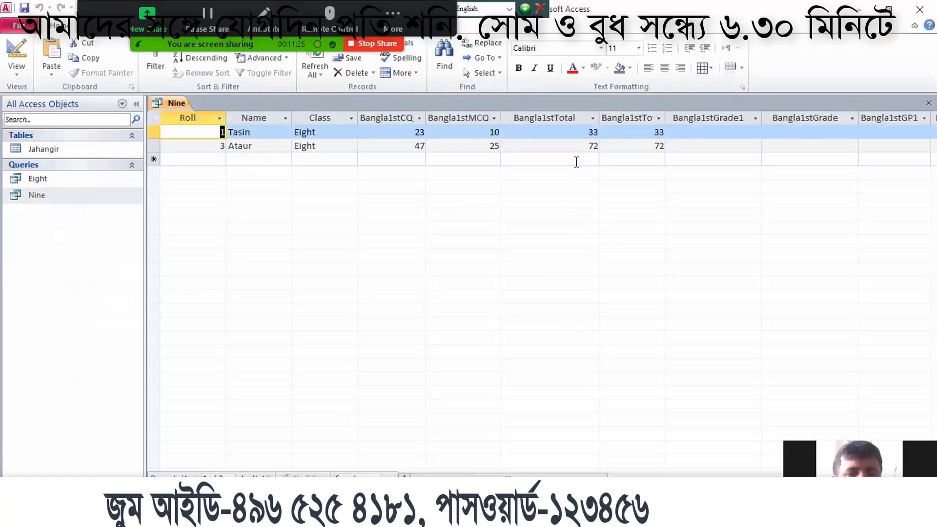
pyautogui.moveTo(665, 117); pyautogui.dragTo(721, 120)
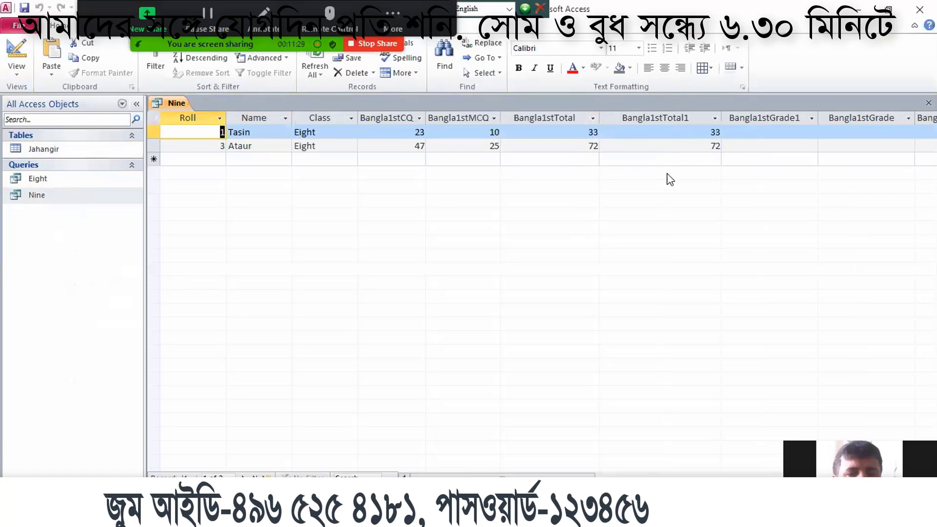
pyautogui.click(646, 151)
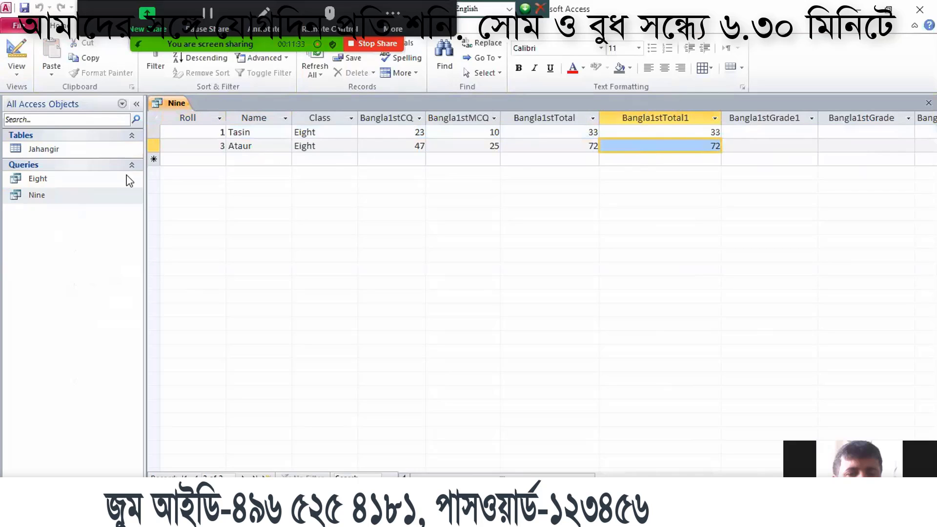
# Step: View the Eight query's records, and close both queries without saving the layout changes to Nine
pyautogui.rightClick(99, 179)
pyautogui.click(99, 180)
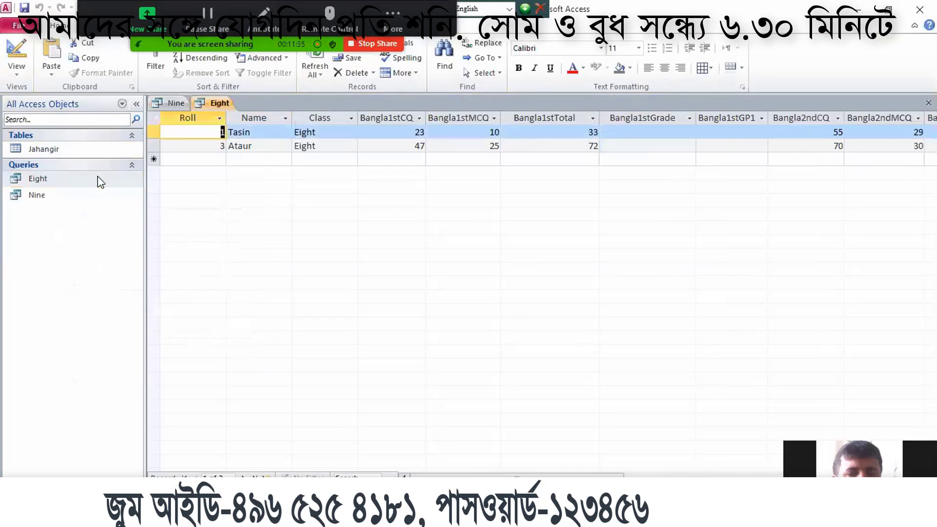
pyautogui.click(929, 102)
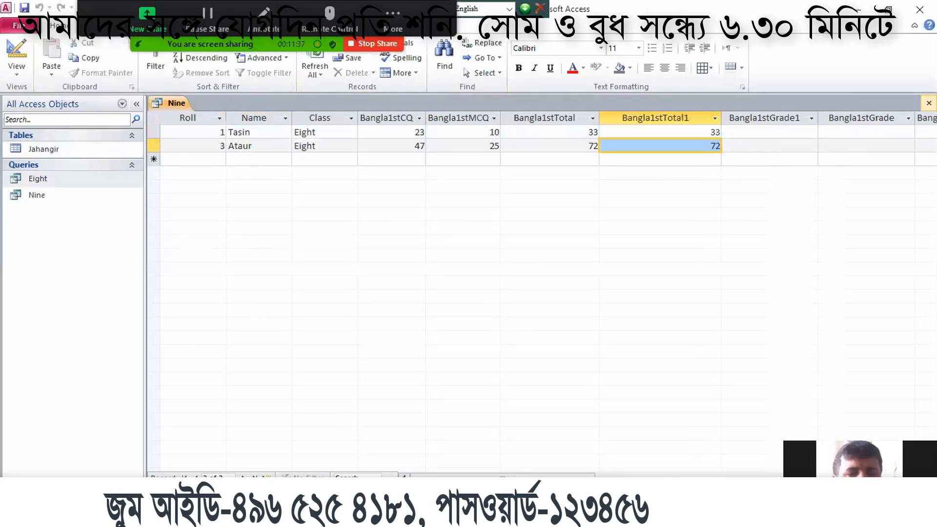
pyautogui.click(929, 102)
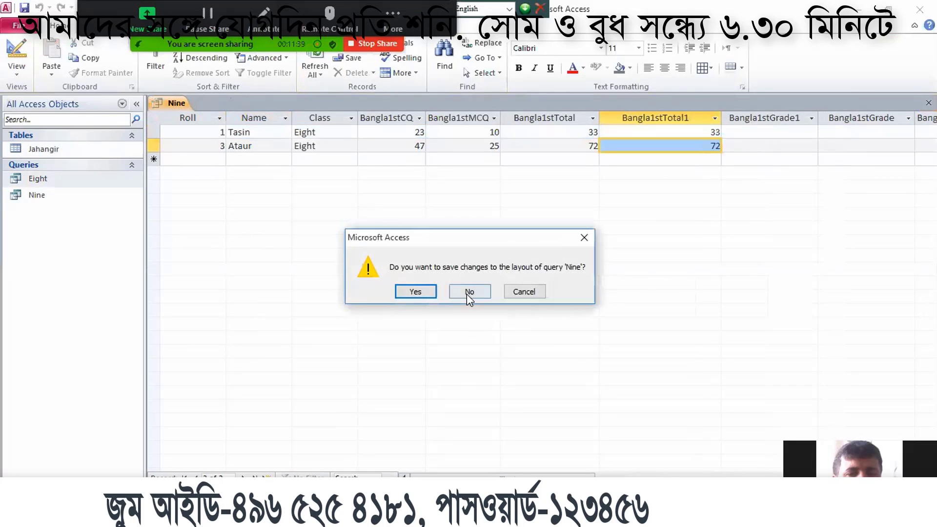
pyautogui.click(467, 294)
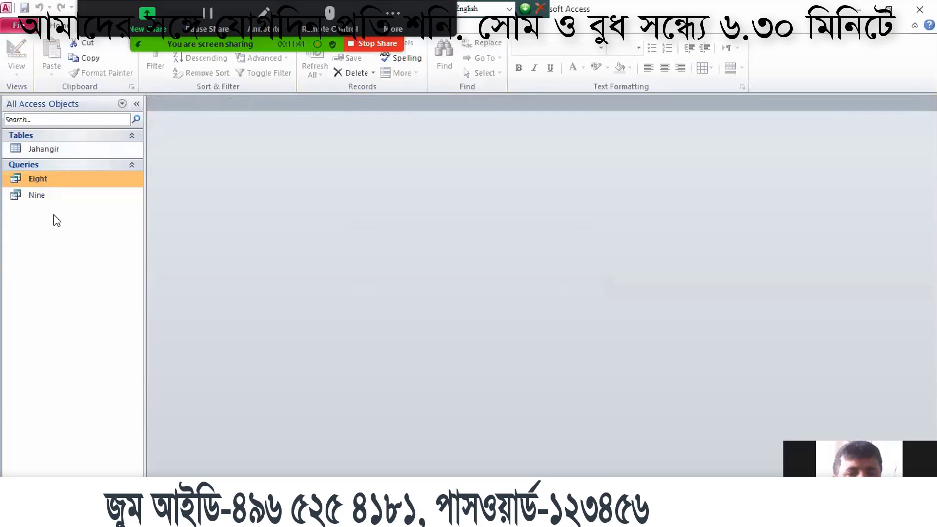
# Step: Reopen the Nine query, examine its fields in Design View, and run it to view the records
pyautogui.rightClick(54, 192)
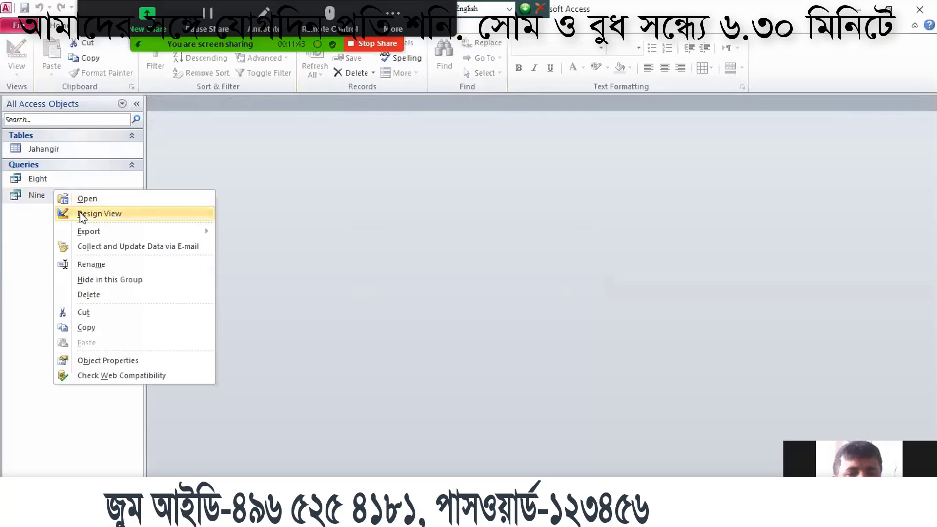
pyautogui.click(105, 198)
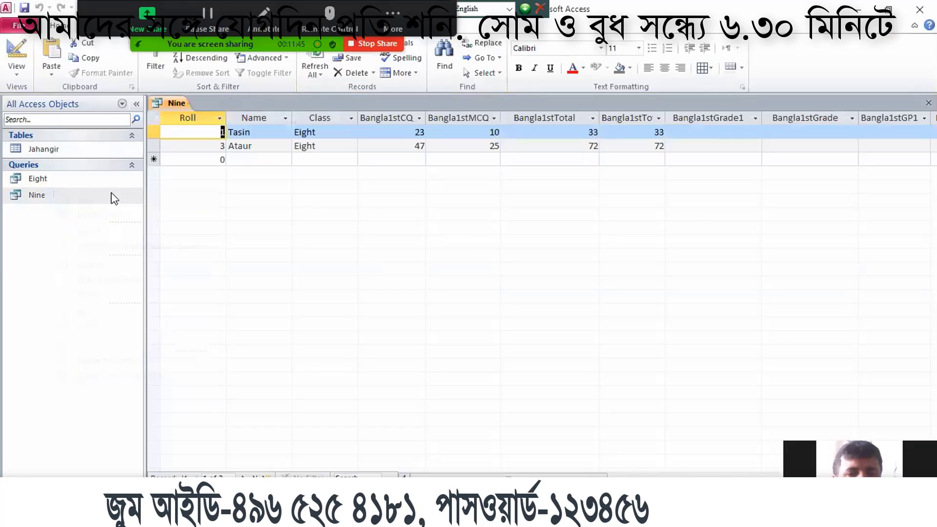
pyautogui.click(17, 54)
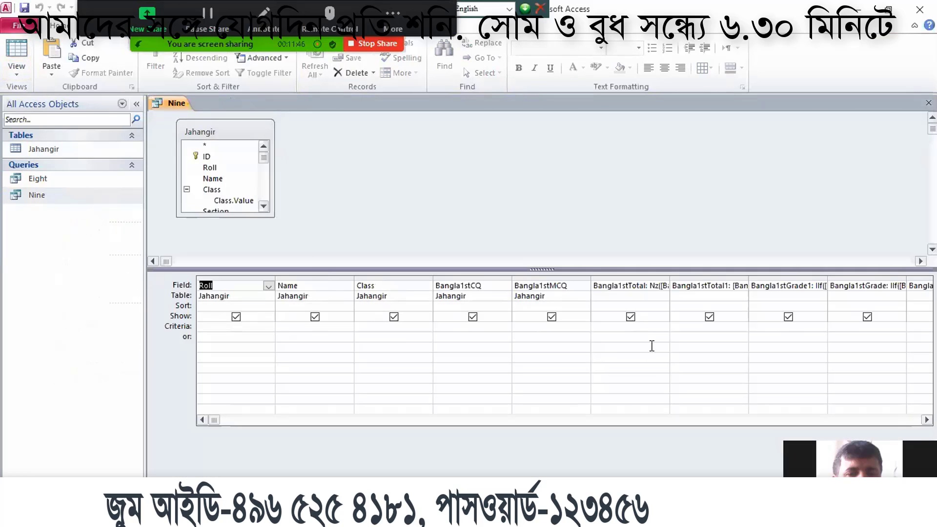
pyautogui.click(378, 328)
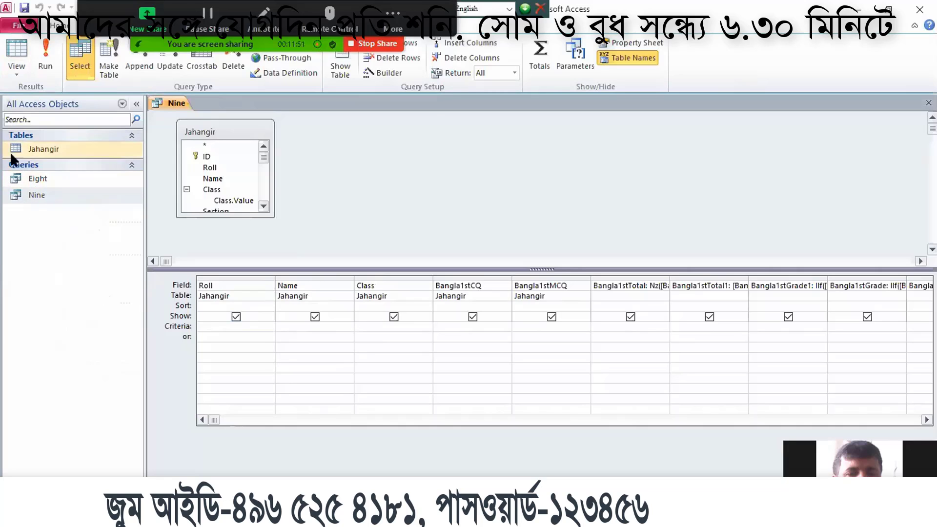
pyautogui.click(38, 56)
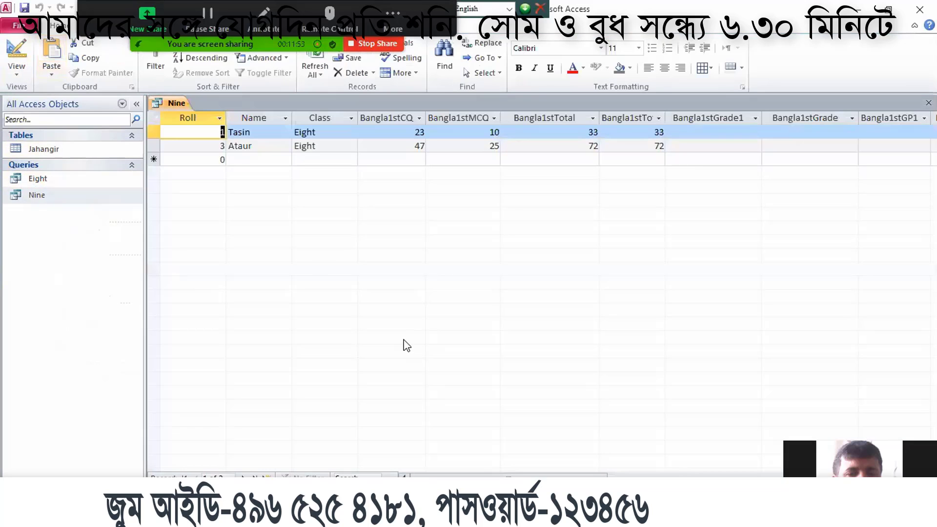
# Step: View the student table's records in Datasheet View, and close both the table and the Nine query
pyautogui.click(71, 151)
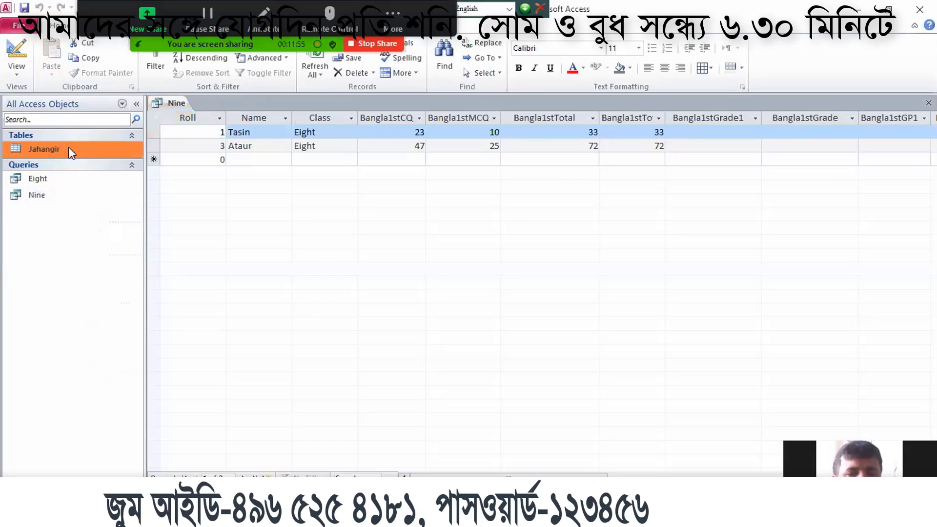
pyautogui.doubleClick(71, 152)
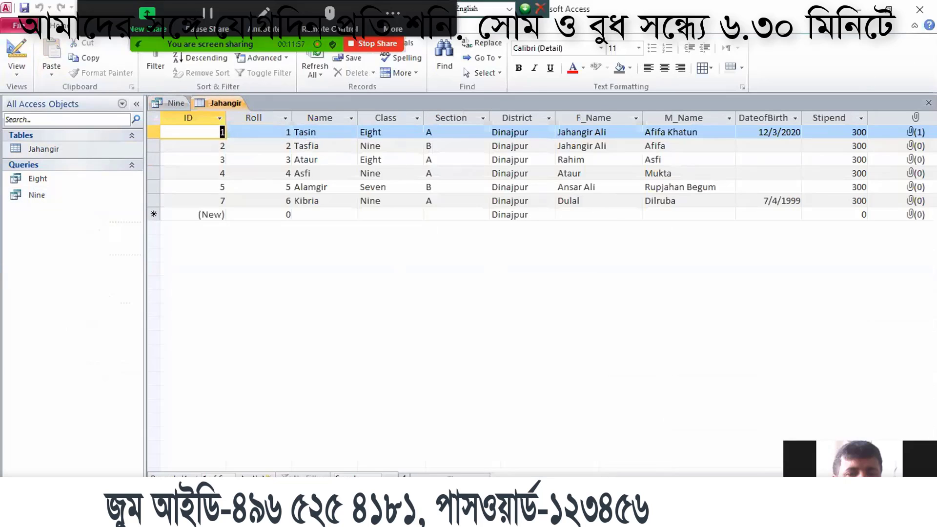
pyautogui.click(928, 103)
pyautogui.click(928, 103)
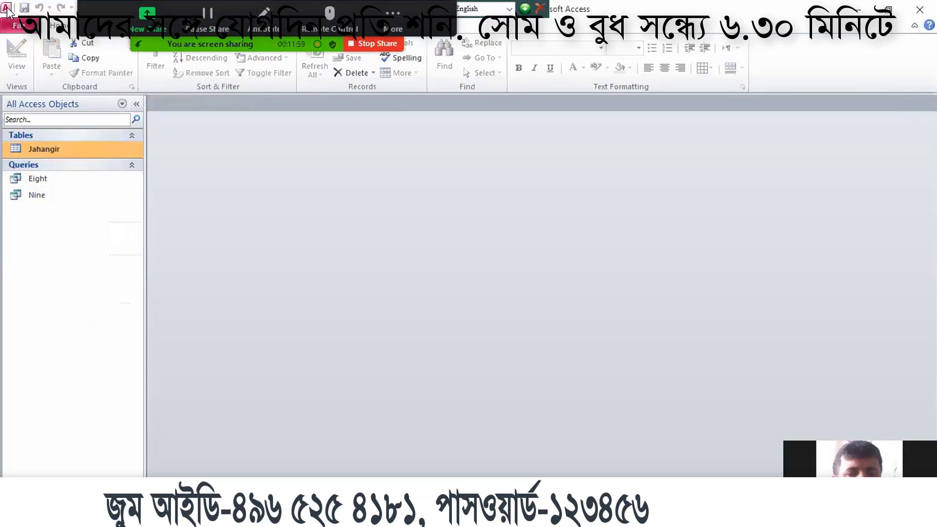
# Step: Create a new query in Design View based on the student table
pyautogui.click(96, 17)
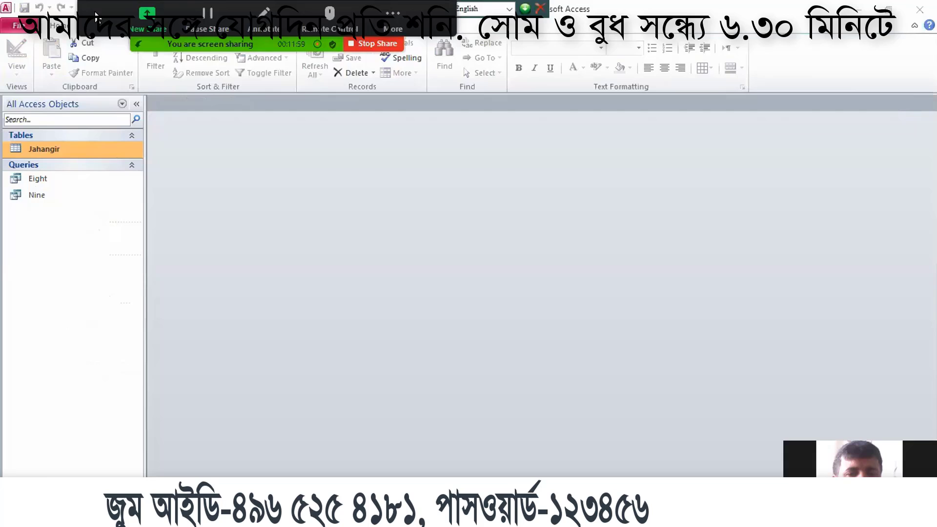
pyautogui.click(100, 30)
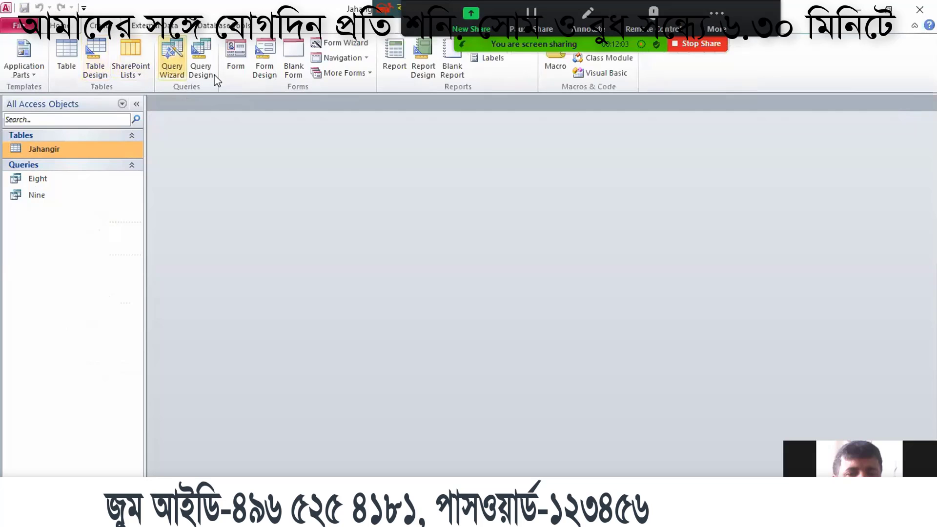
pyautogui.click(197, 65)
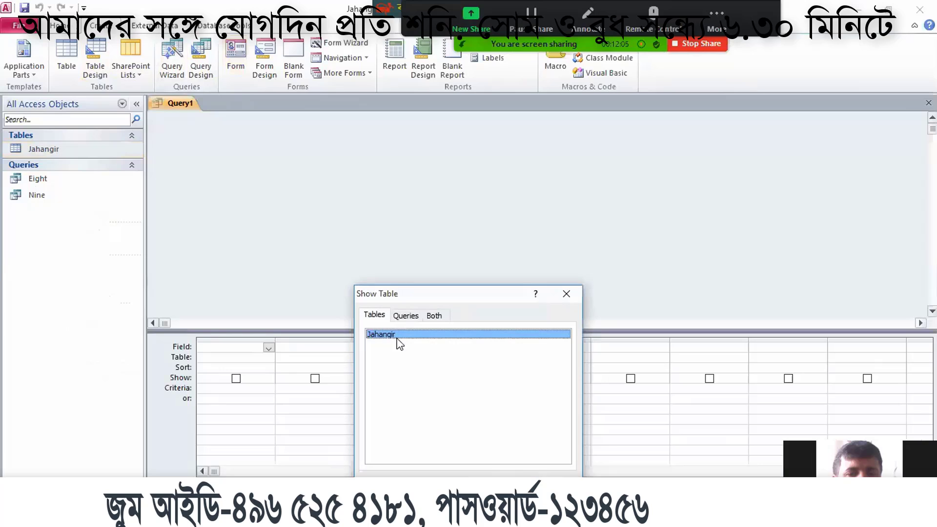
pyautogui.click(498, 484)
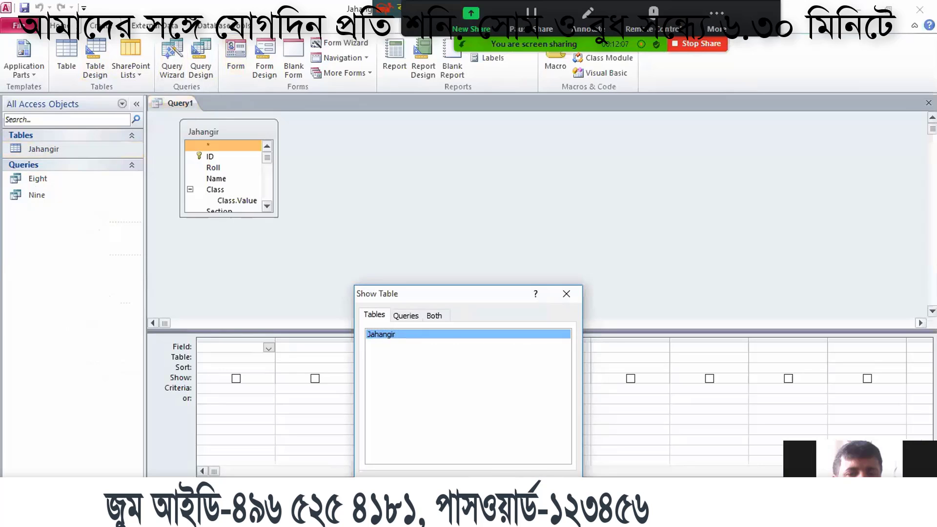
pyautogui.click(542, 485)
# Step: Add the Roll, Name and Class fields to the new query's design grid
pyautogui.doubleClick(218, 167)
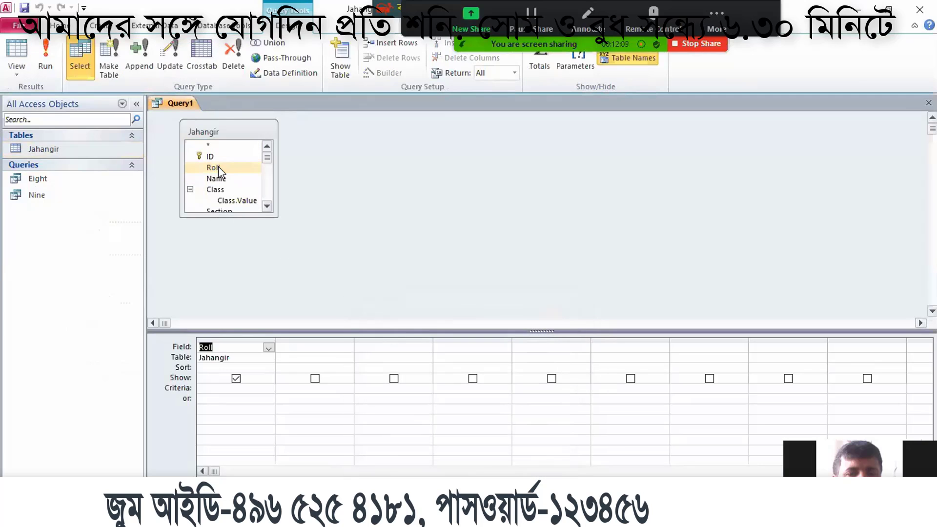
pyautogui.doubleClick(216, 178)
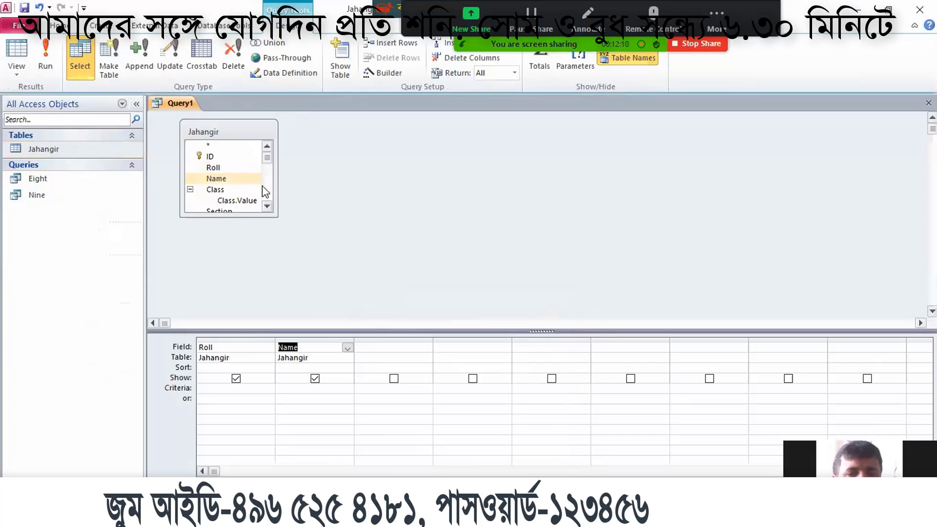
pyautogui.click(190, 190)
pyautogui.doubleClick(213, 191)
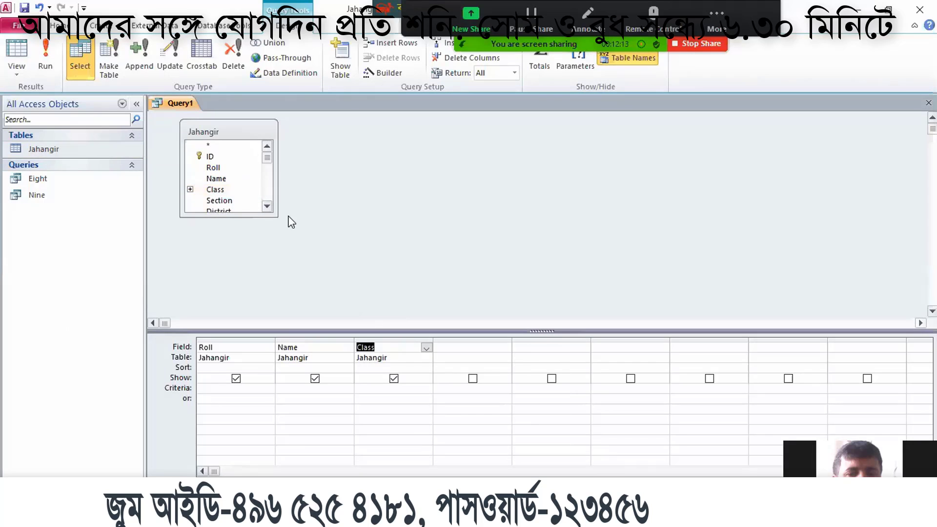
# Step: Add the Bangla1stCQ, Bangla1stMCQ, Bangla2ndCQ and Bangla2ndMCQ fields to the query's design grid
pyautogui.moveTo(276, 216); pyautogui.dragTo(374, 273)
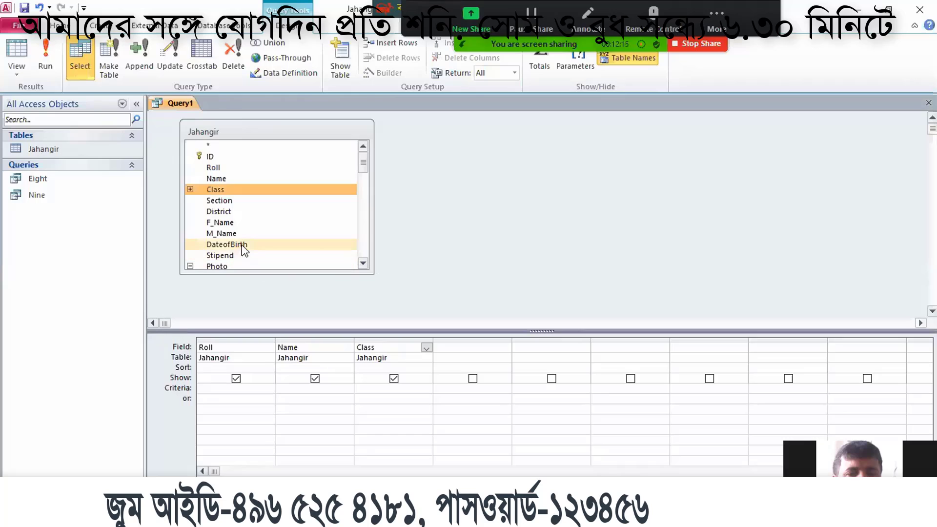
pyautogui.scroll(-4, 244, 244)
pyautogui.doubleClick(241, 222)
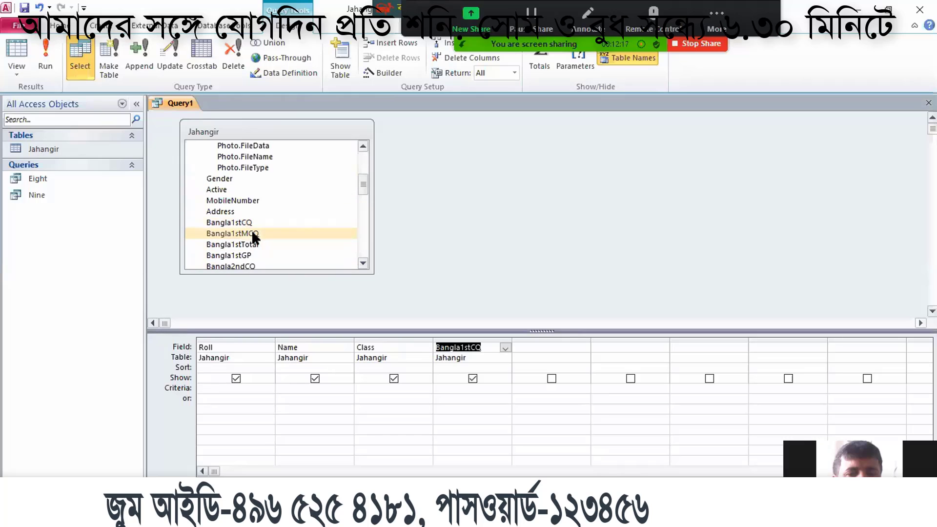
pyautogui.doubleClick(254, 234)
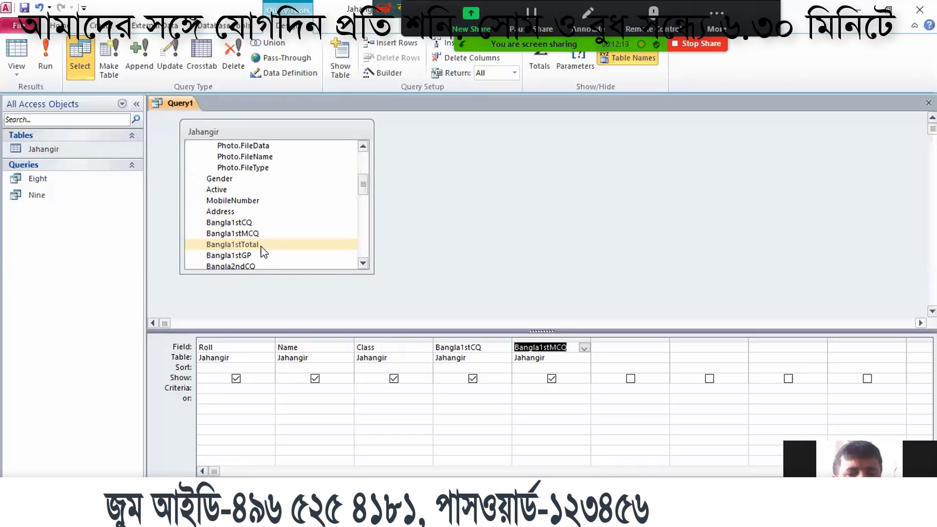
pyautogui.moveTo(364, 189); pyautogui.dragTo(364, 201)
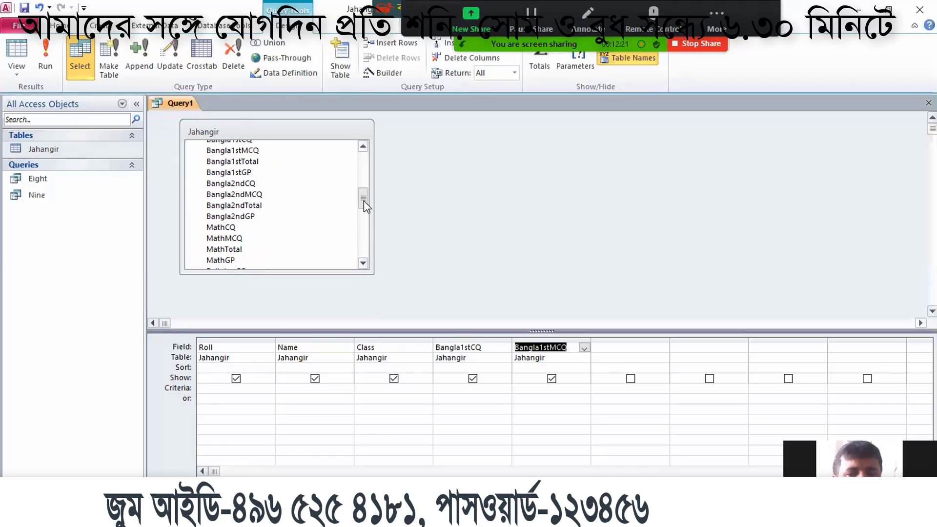
pyautogui.doubleClick(257, 183)
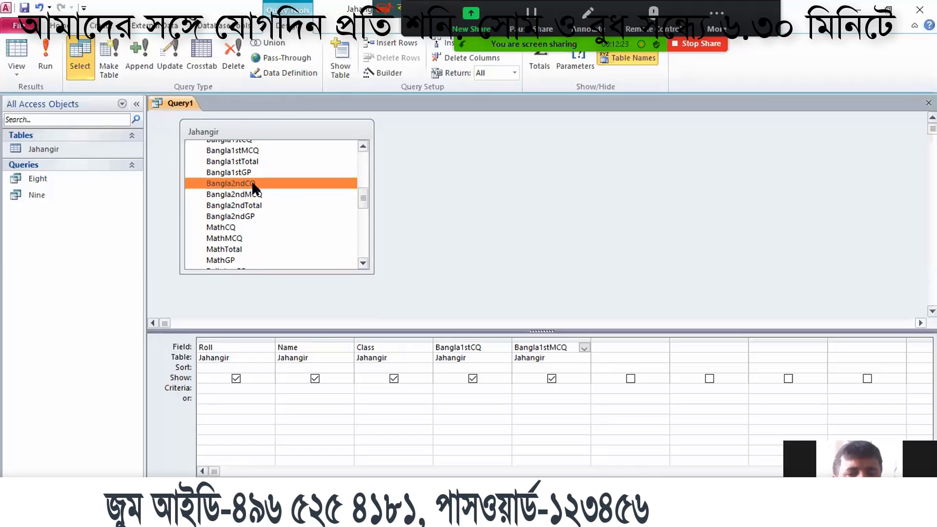
pyautogui.doubleClick(258, 193)
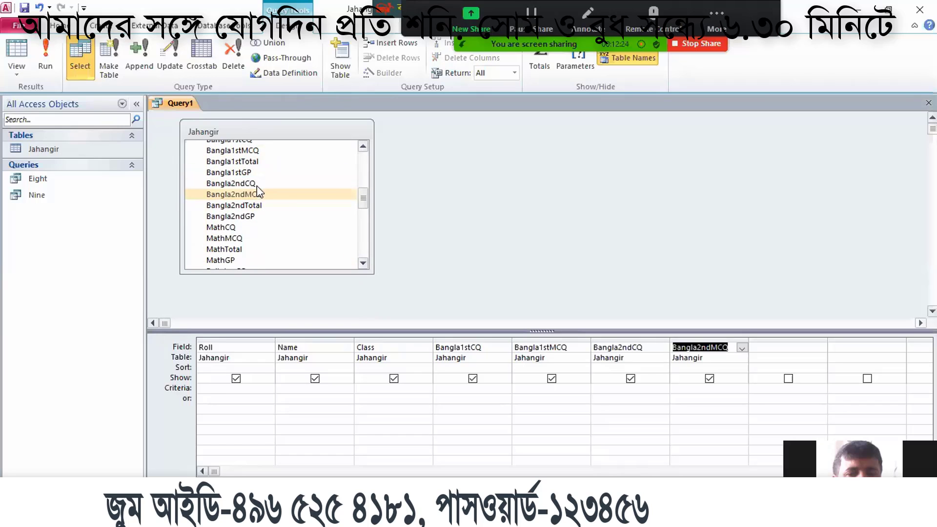
# Step: Run the query and inspect the Bangla 2nd marks in the first record
pyautogui.click(46, 54)
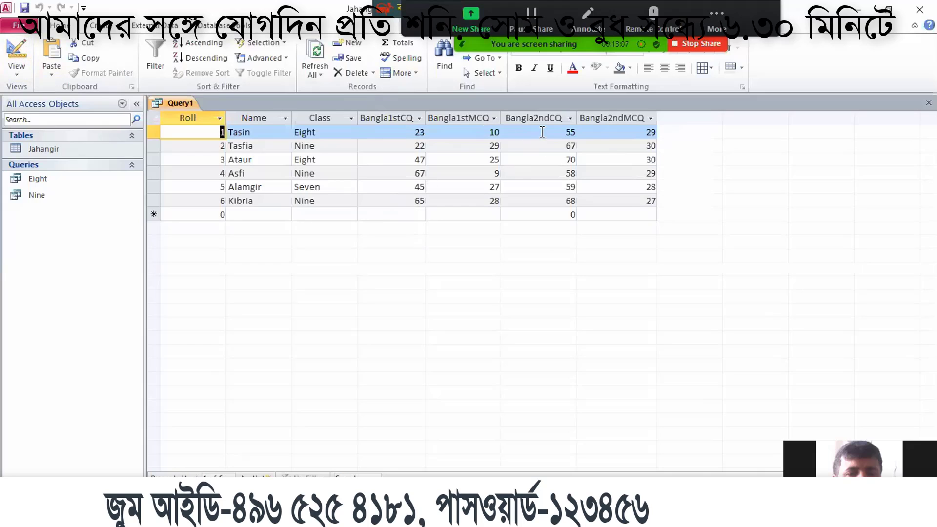
pyautogui.moveTo(543, 132); pyautogui.dragTo(611, 133)
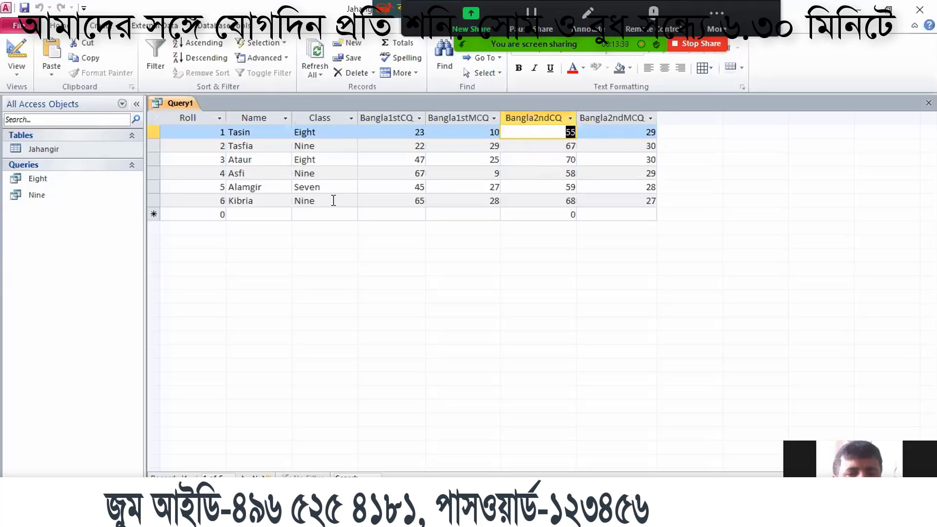
pyautogui.click(527, 129)
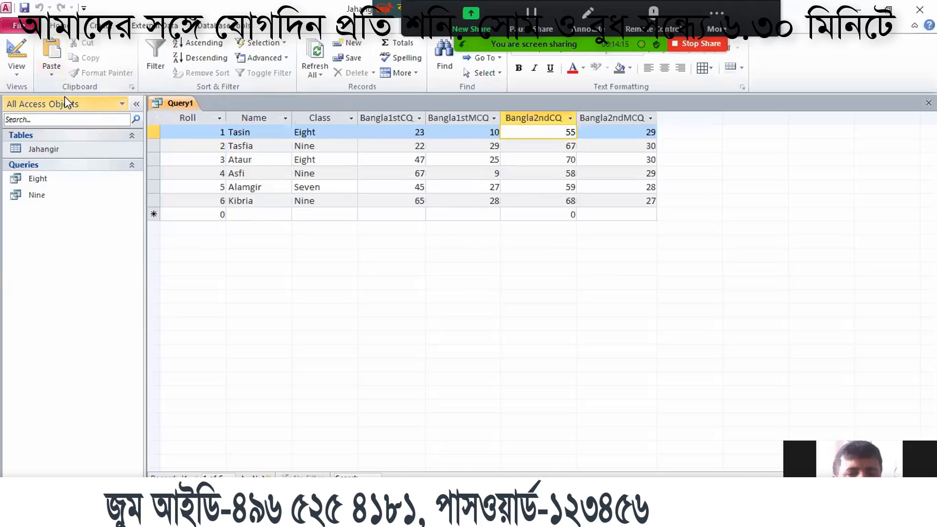
# Step: Open the student table as read-only in Design View and examine its field list around the Bangla marks fields
pyautogui.rightClick(48, 143)
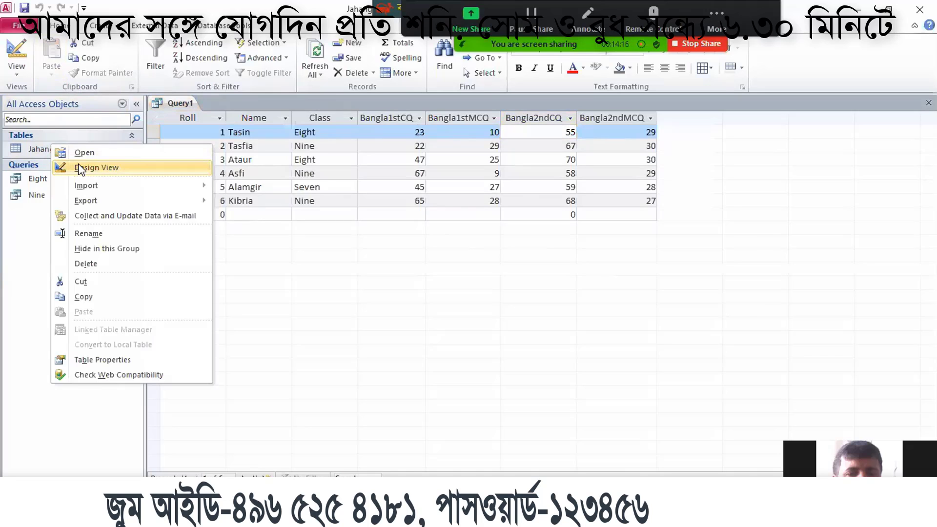
pyautogui.click(80, 168)
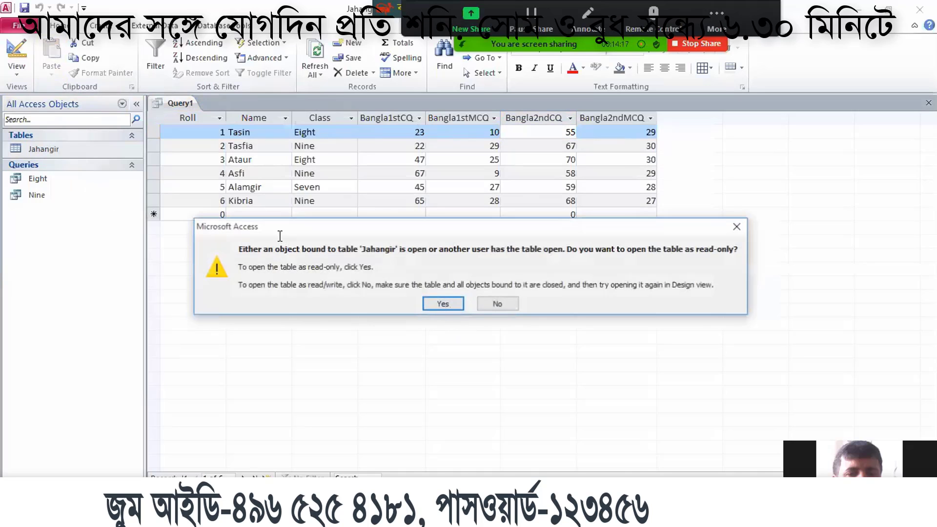
pyautogui.press('Return')
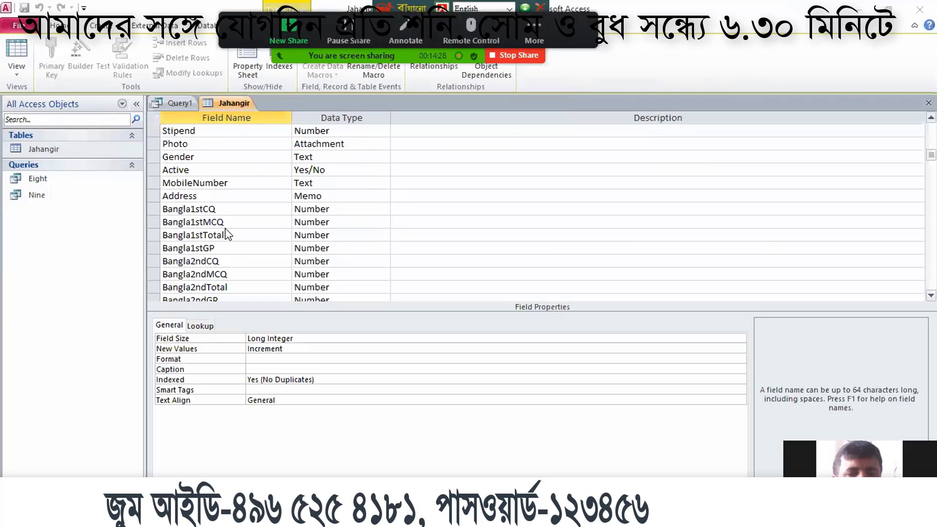
pyautogui.scroll(3, 209, 226)
pyautogui.scroll(-1, 212, 268)
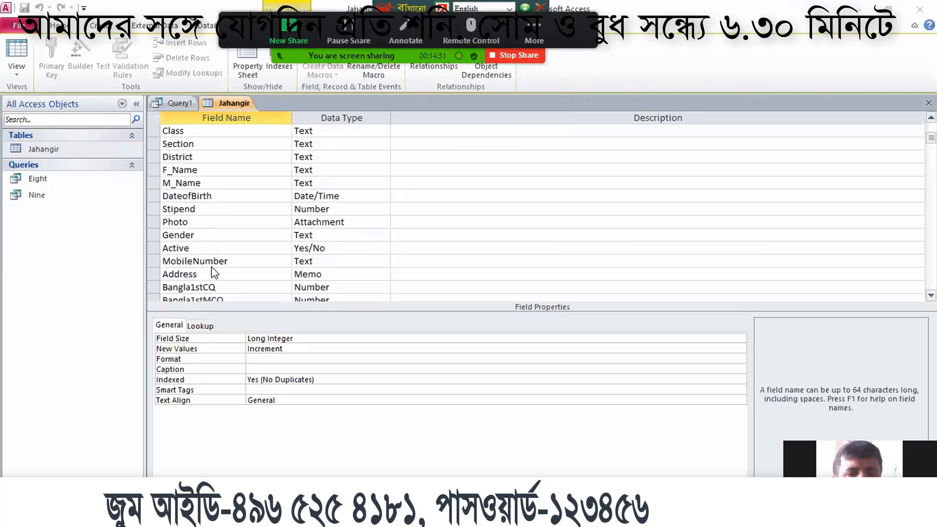
pyautogui.scroll(-2, 181, 292)
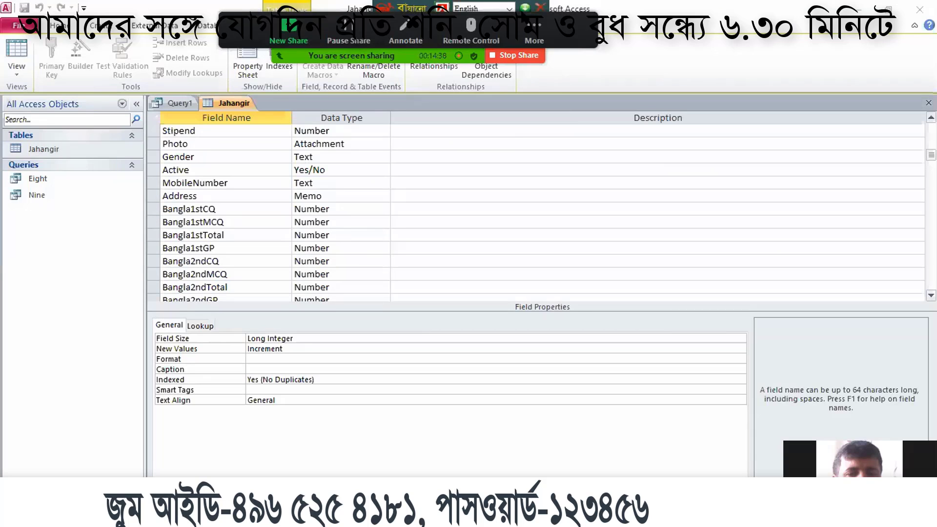
# Step: Move the floating screen-sharing controls and the keyboard language bar clear of the ribbon commands
pyautogui.moveTo(583, 16); pyautogui.dragTo(906, 5)
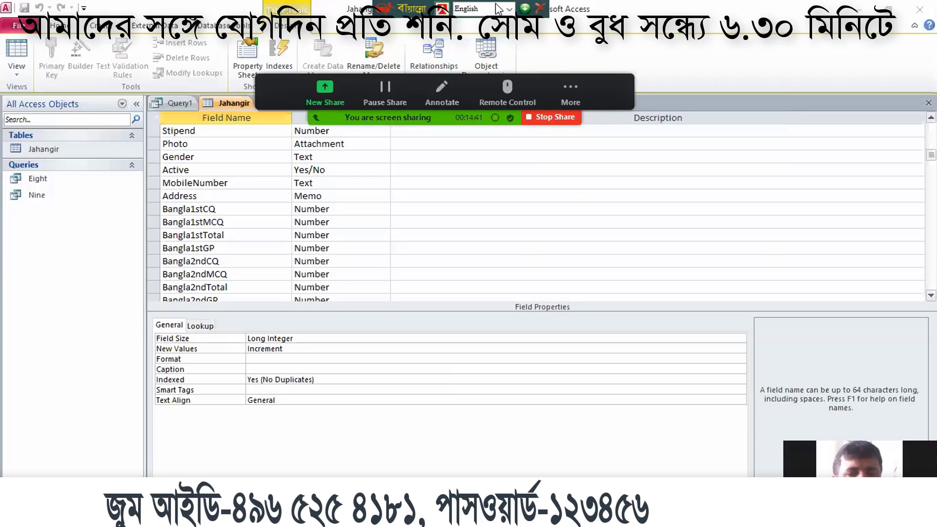
pyautogui.moveTo(386, 7); pyautogui.dragTo(96, 7)
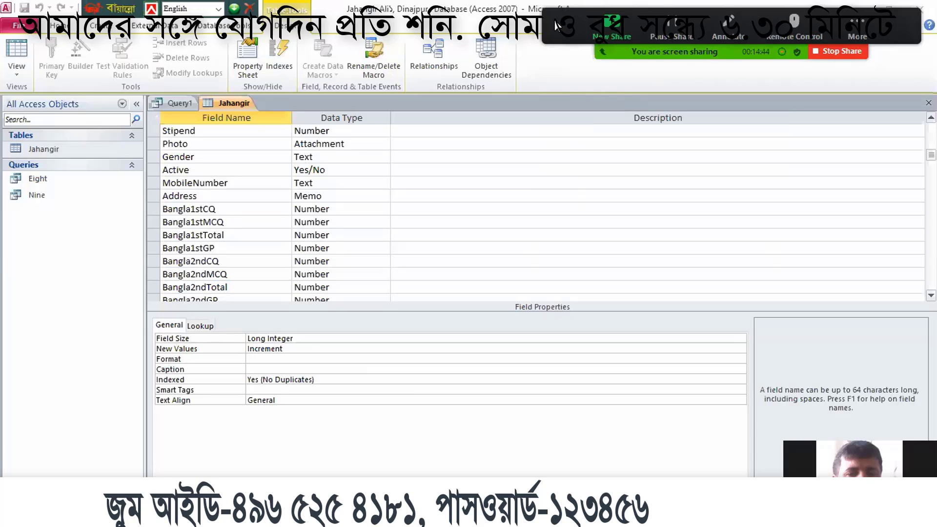
pyautogui.moveTo(555, 24); pyautogui.dragTo(526, 17)
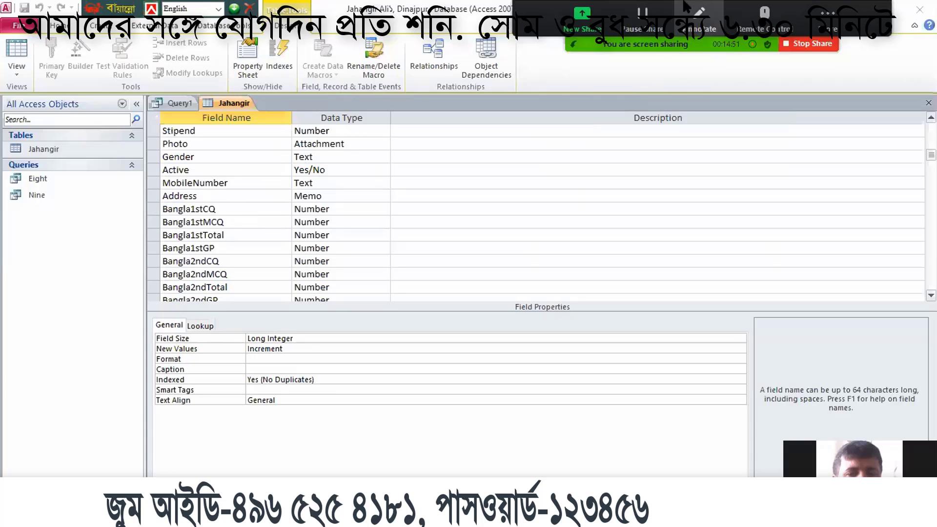
pyautogui.moveTo(623, 36); pyautogui.dragTo(567, 69)
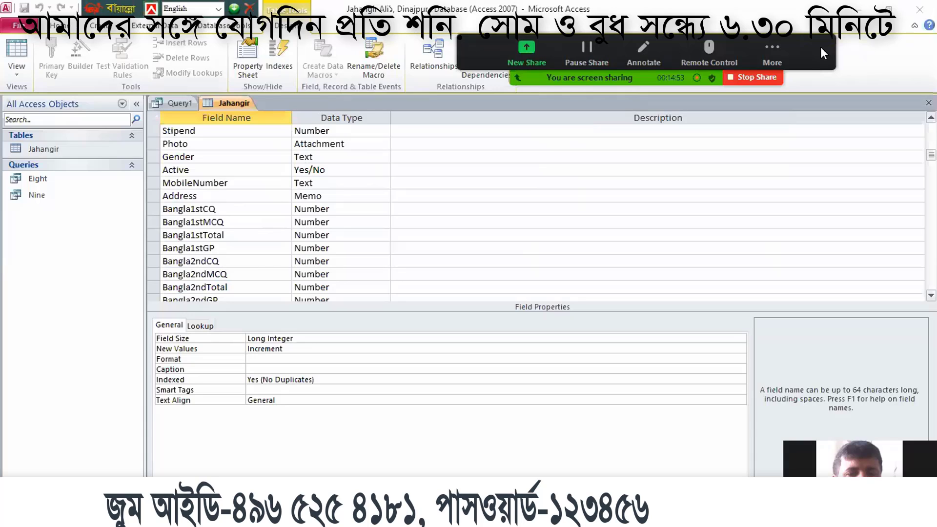
pyautogui.moveTo(821, 47); pyautogui.dragTo(738, 477)
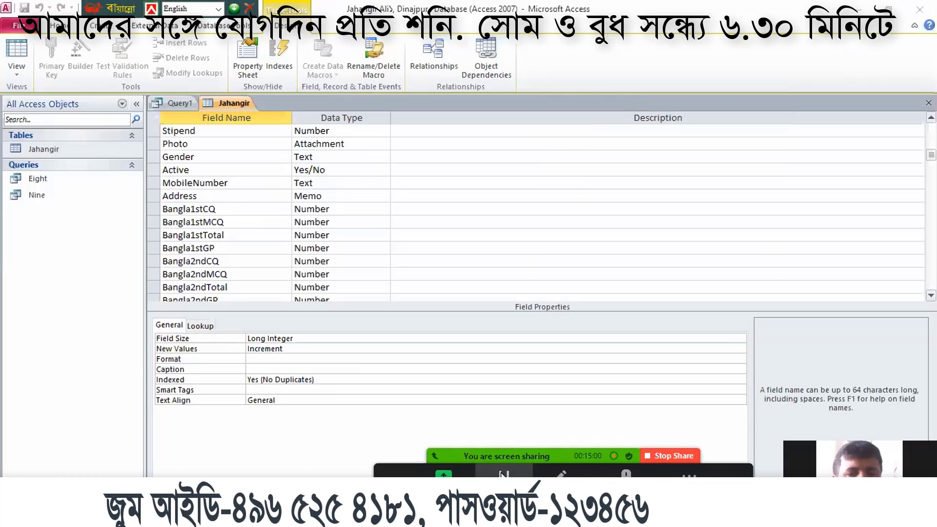
pyautogui.moveTo(505, 474); pyautogui.dragTo(684, 474)
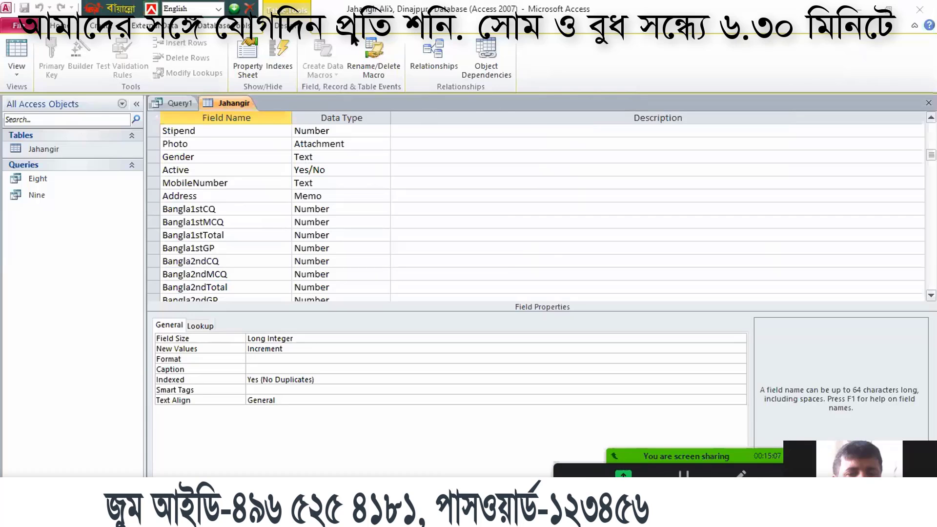
# Step: Try to insert a row above the Bangla1stCQ field in the read-only table design
pyautogui.click(153, 205)
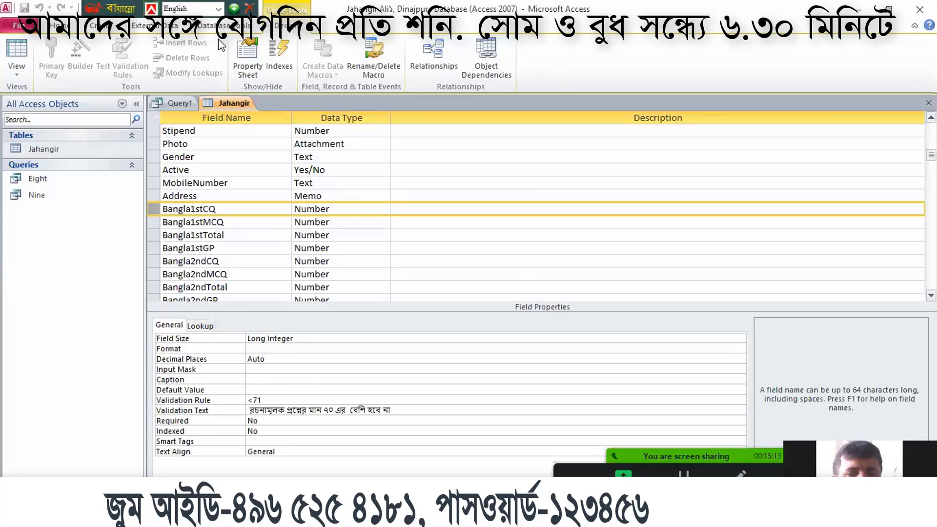
pyautogui.click(94, 26)
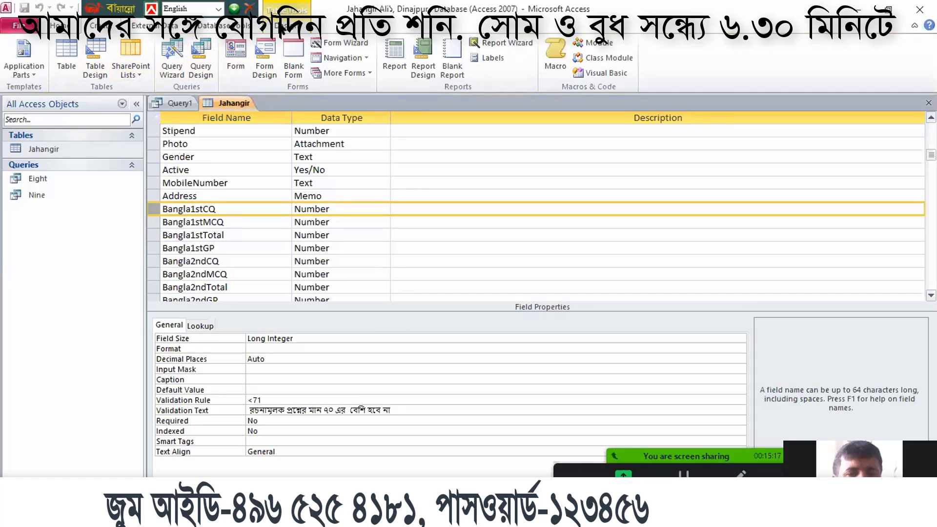
pyautogui.click(279, 25)
pyautogui.click(186, 234)
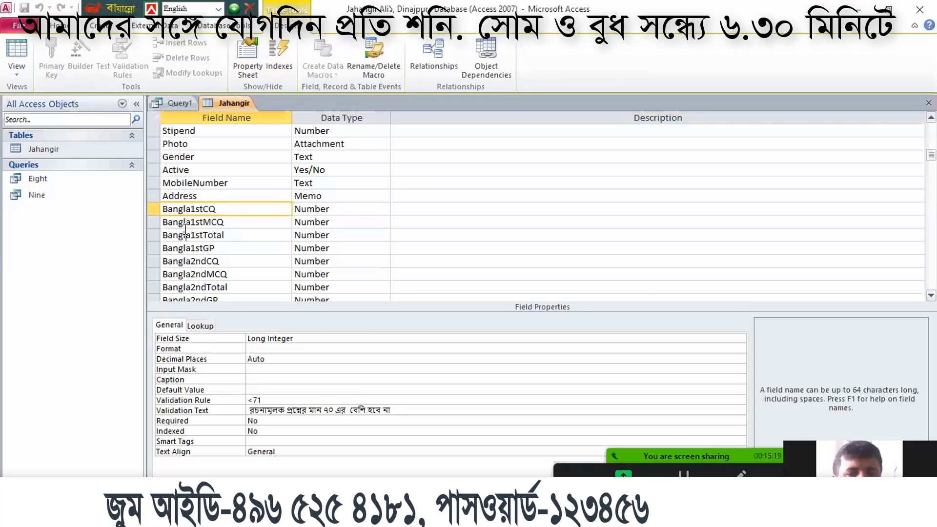
pyautogui.click(154, 214)
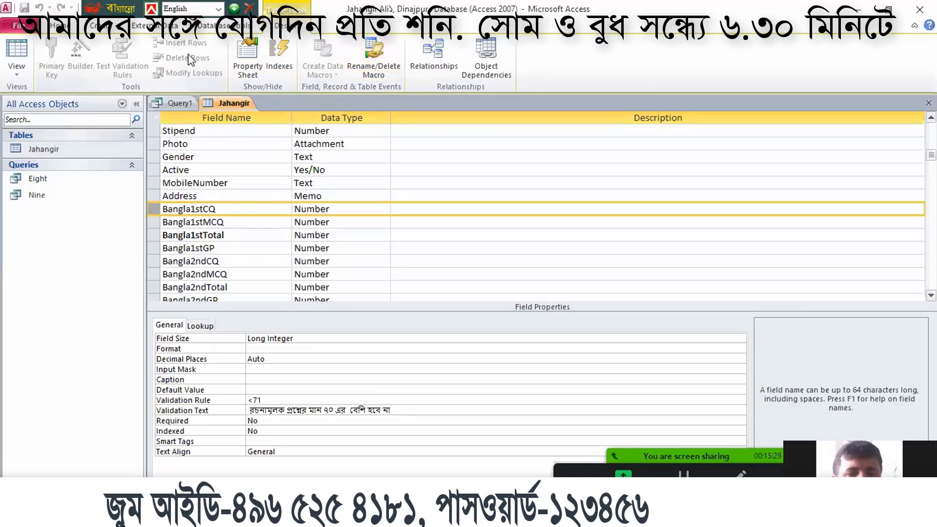
# Step: Close the read-only table design and close the new query, saving it as Query1
pyautogui.click(929, 103)
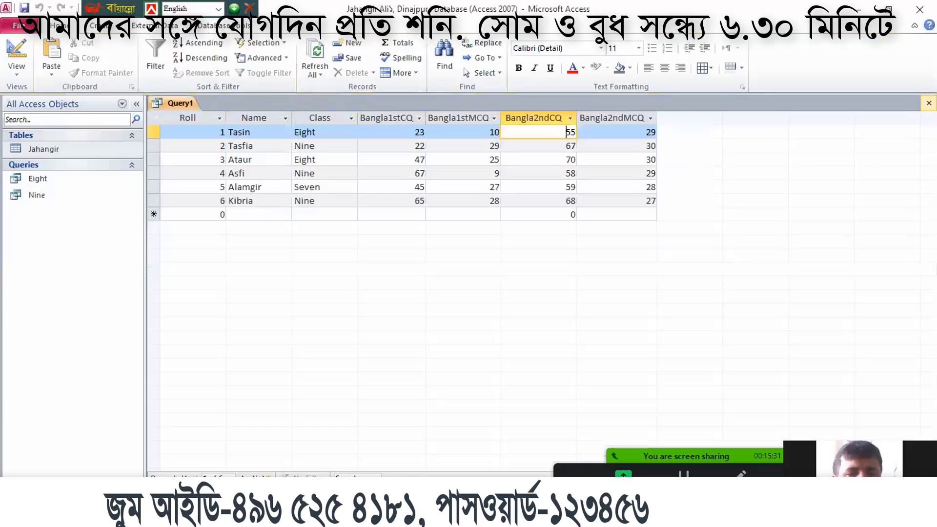
pyautogui.click(929, 103)
pyautogui.click(418, 291)
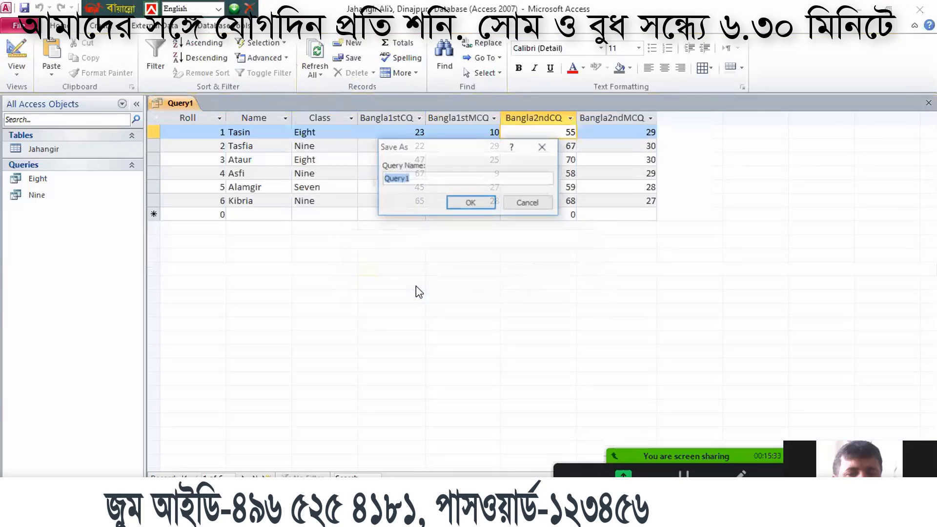
pyautogui.click(471, 203)
# Step: Reopen the student table in Design View and insert a field named BanglaMcq directly above Bangla1stCQ
pyautogui.click(95, 148)
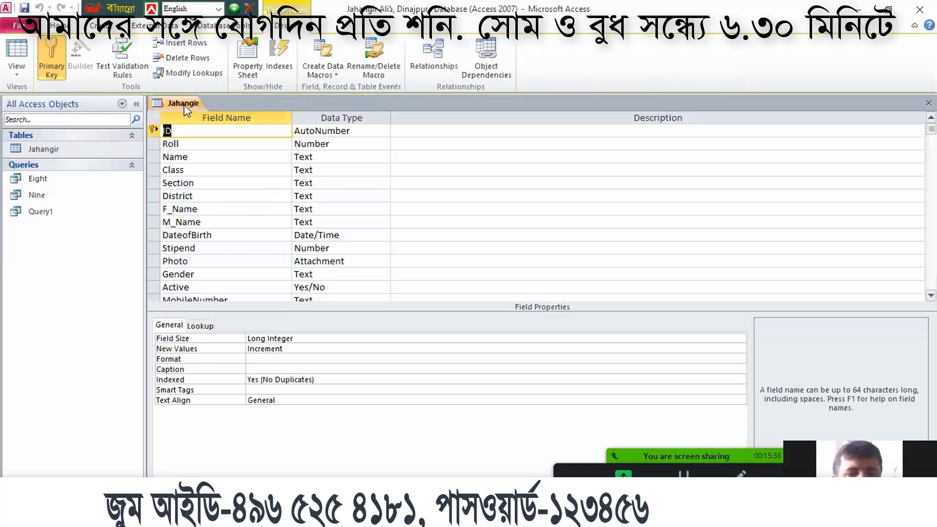
pyautogui.scroll(-1, 166, 278)
pyautogui.click(155, 286)
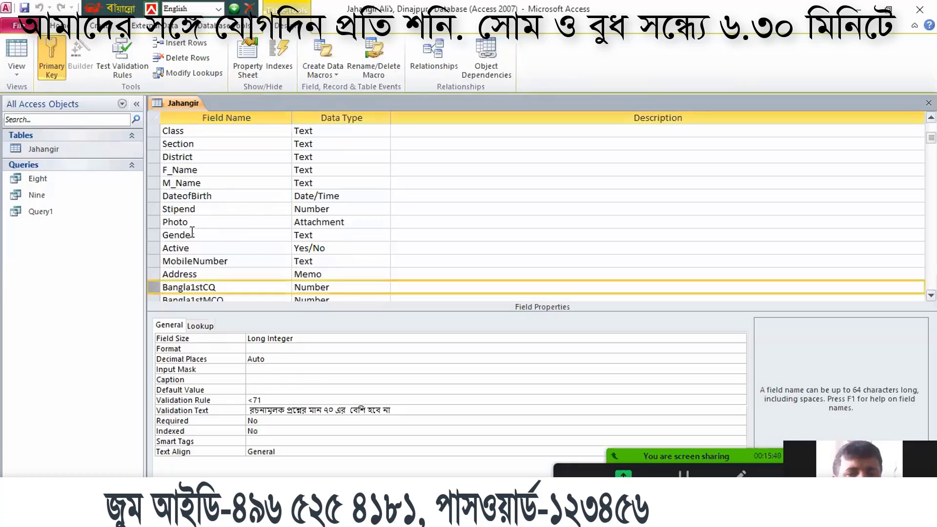
pyautogui.click(207, 45)
pyautogui.click(214, 285)
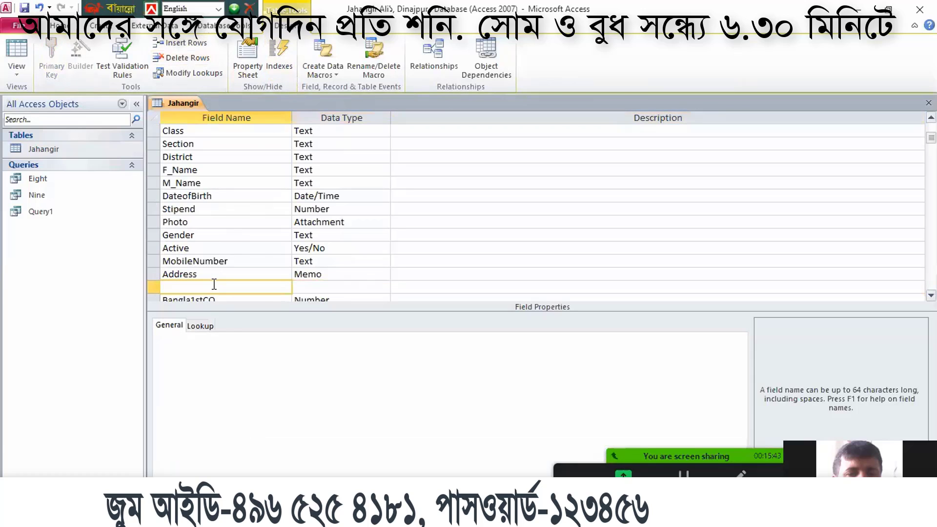
pyautogui.write('BanglaMcq')
# Step: Insert another field named Banglacq directly above the BanglaMcq field
pyautogui.click(155, 284)
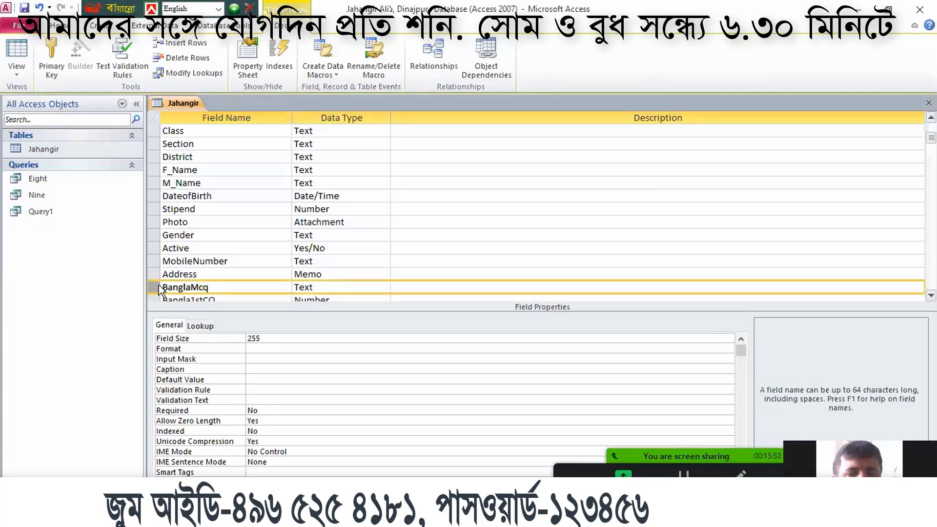
pyautogui.click(183, 43)
pyautogui.scroll(-6, 184, 289)
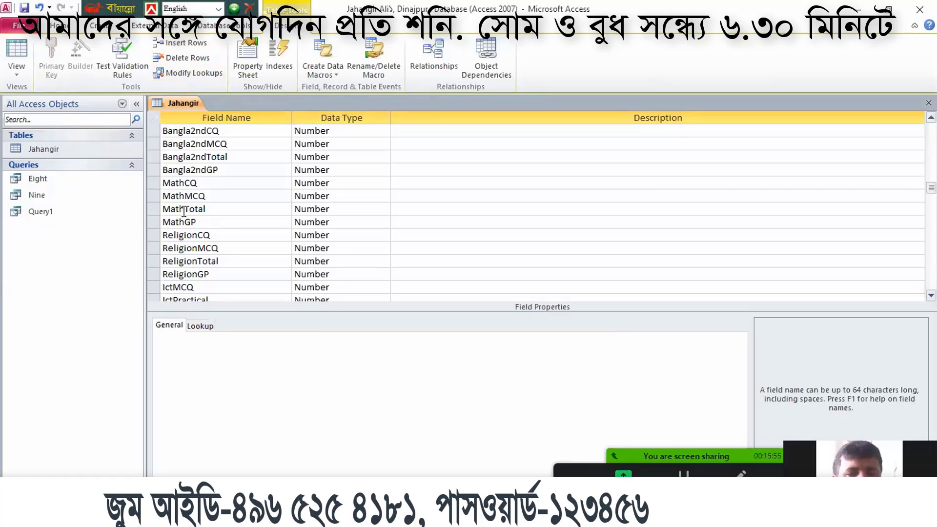
pyautogui.scroll(2, 184, 213)
pyautogui.click(184, 131)
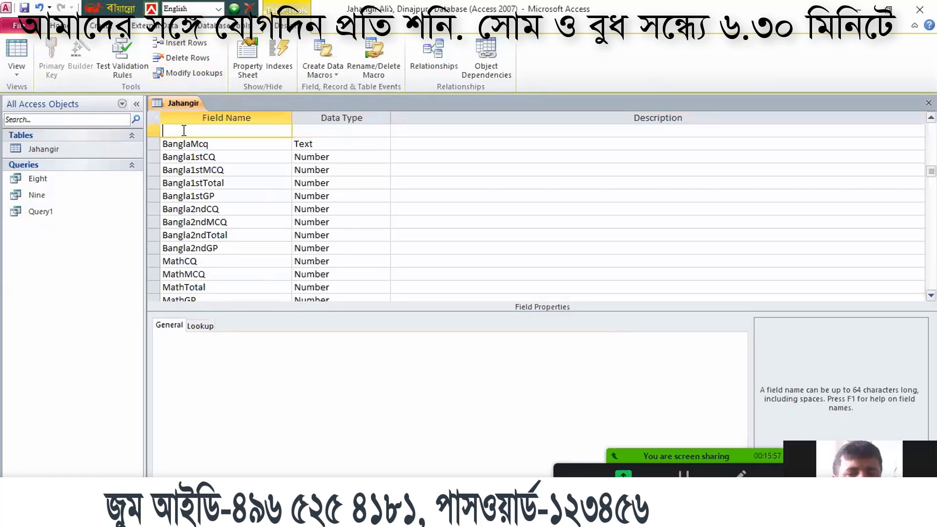
pyautogui.write('Banglacq')
# Step: Set the data type of the Banglacq field to Number
pyautogui.scroll(2, 207, 215)
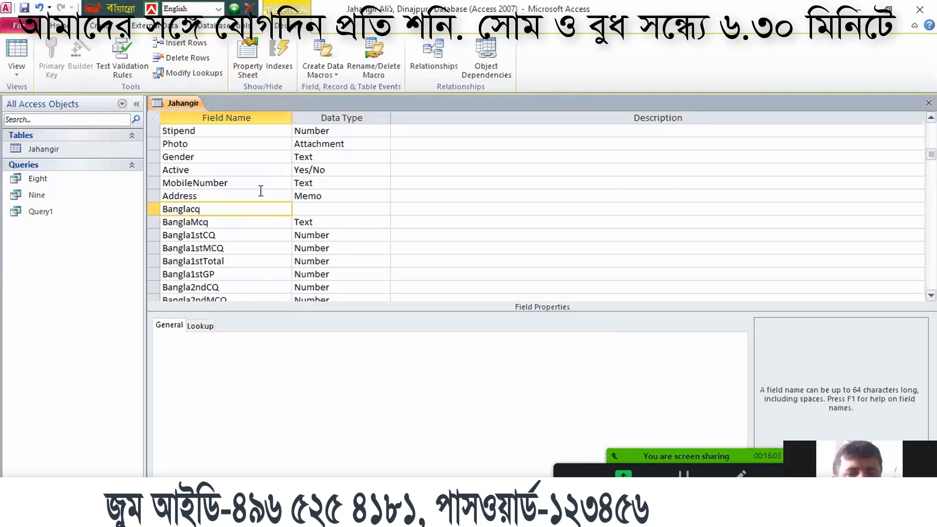
pyautogui.click(338, 209)
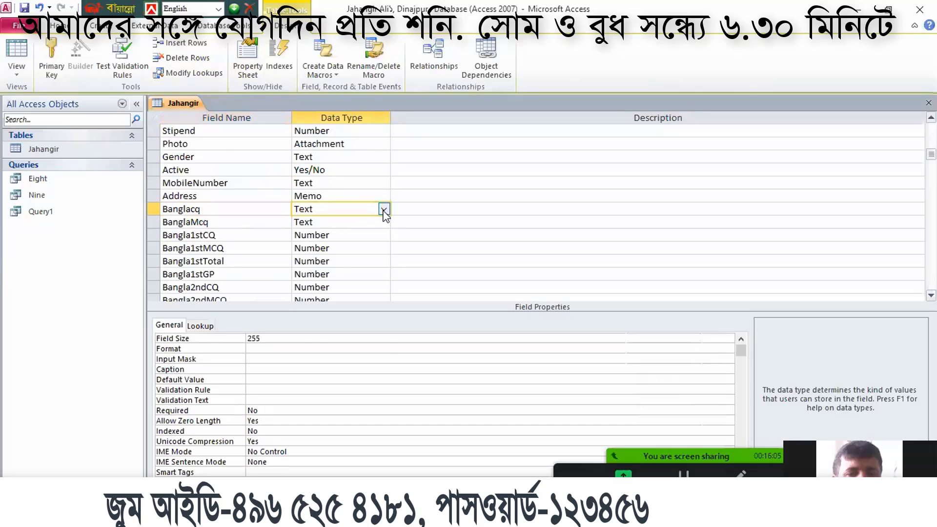
pyautogui.click(384, 209)
pyautogui.click(355, 247)
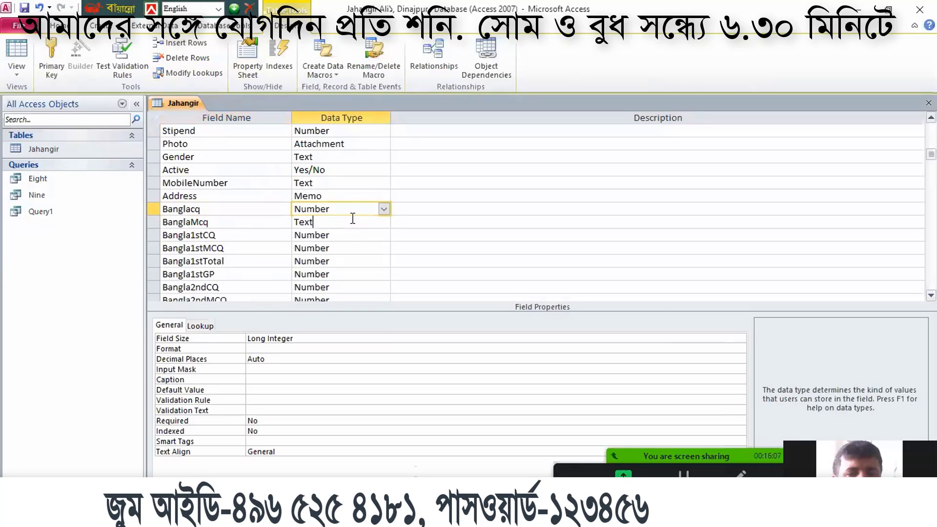
# Step: Set the data type of the BanglaMcq field to Number and save the table design
pyautogui.click(353, 218)
pyautogui.click(384, 220)
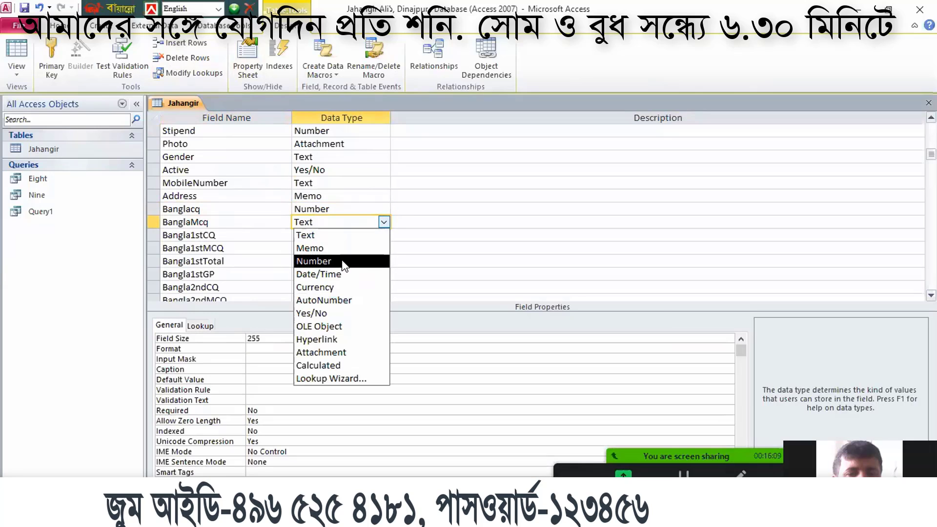
pyautogui.click(344, 261)
pyautogui.click(429, 248)
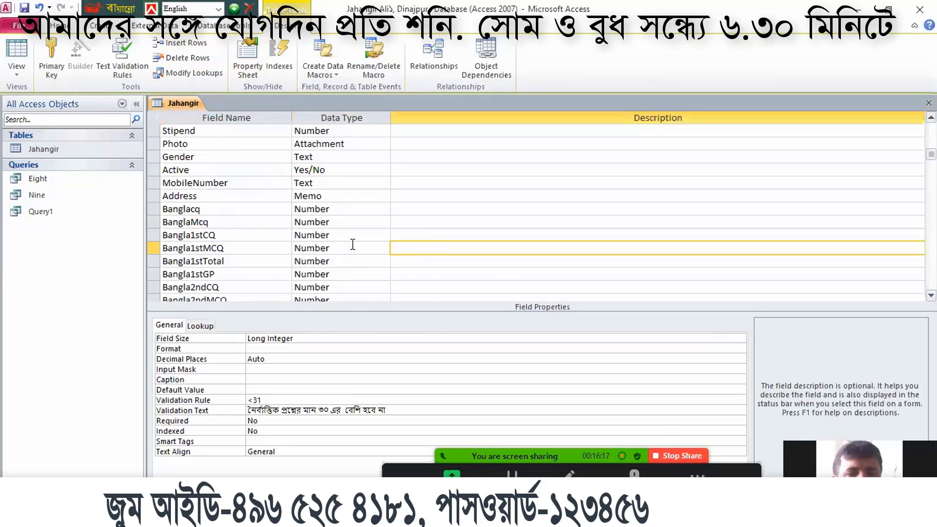
pyautogui.click(23, 9)
# Step: Close the table design and open Query1 in Design View
pyautogui.click(928, 103)
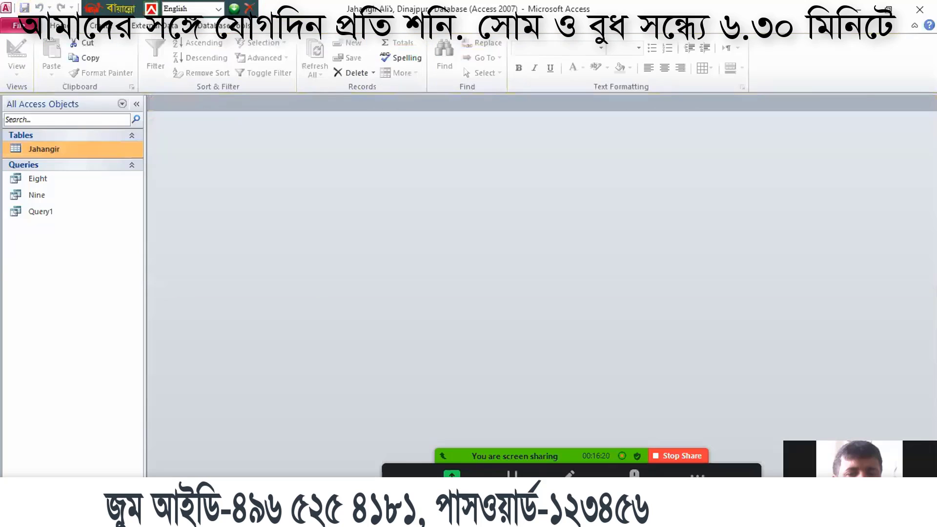
pyautogui.rightClick(68, 213)
pyautogui.click(80, 236)
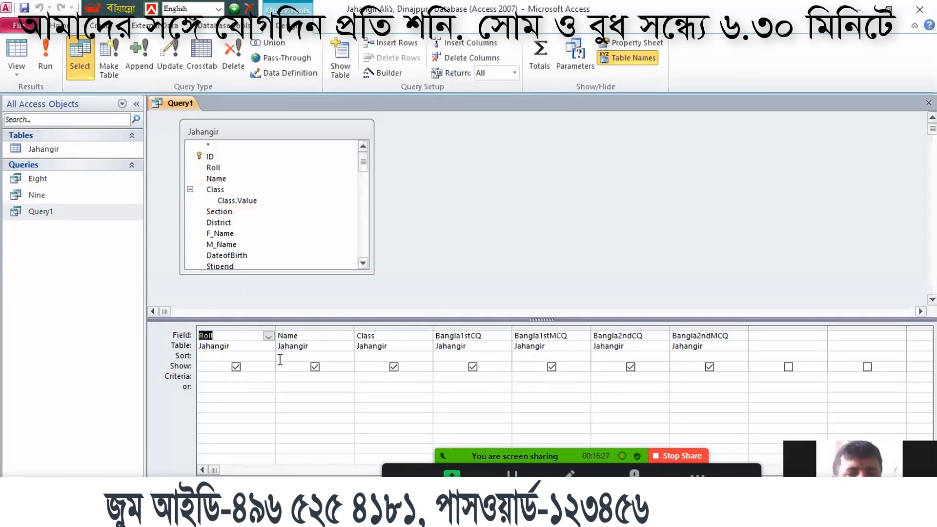
# Step: Try running Query1 with the criterion NinE on the Name field and return to its design
pyautogui.click(310, 379)
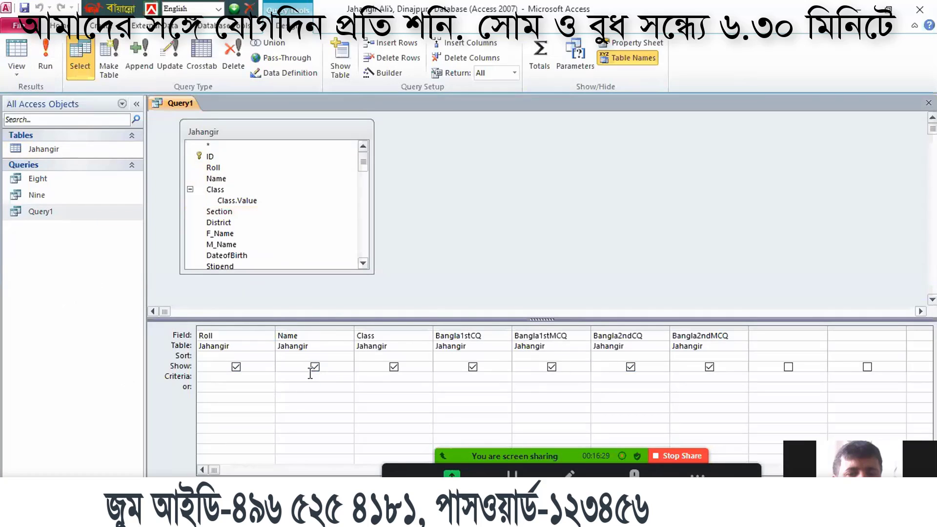
pyautogui.write('Nim')
pyautogui.press('BackSpace')
pyautogui.write('n')
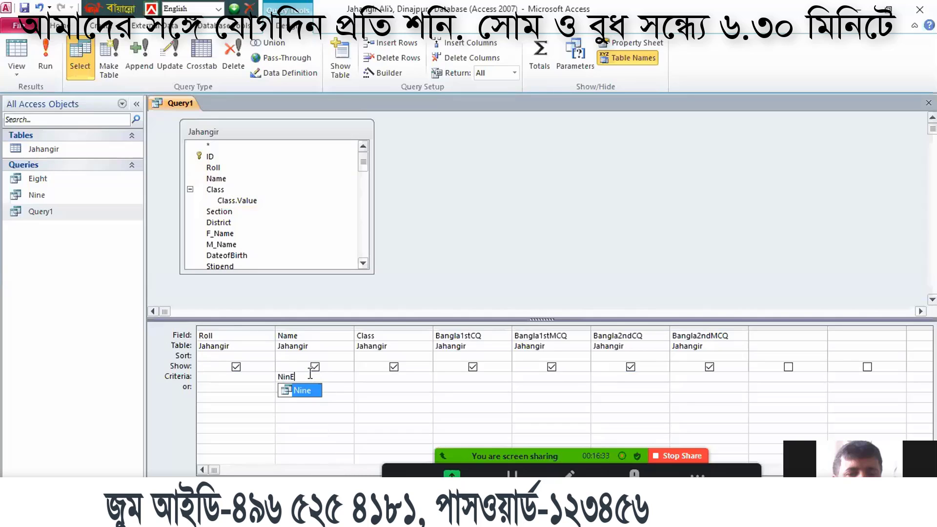
pyautogui.write('E')
pyautogui.click(334, 408)
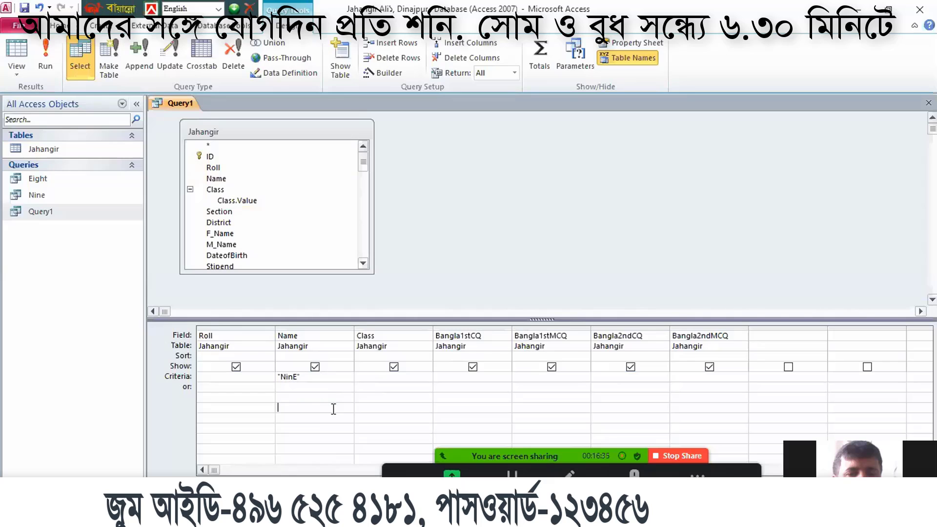
pyautogui.click(48, 66)
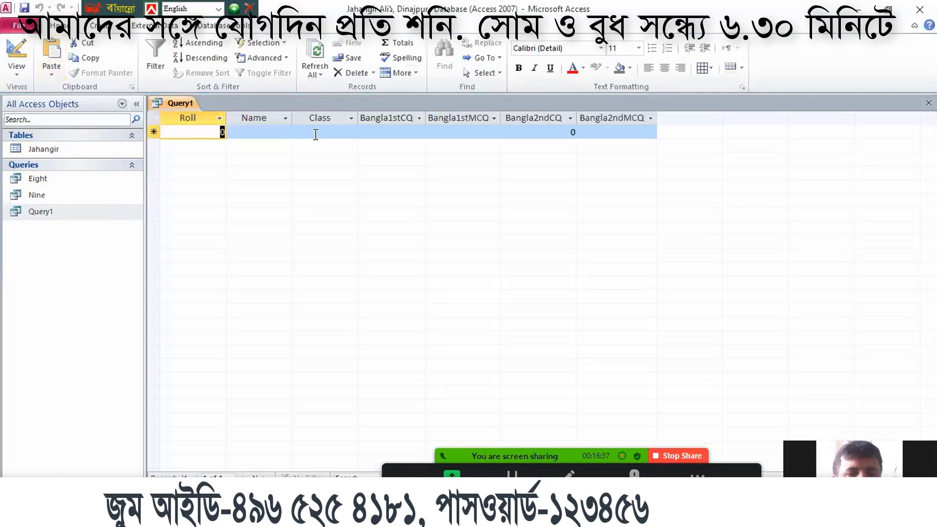
pyautogui.click(16, 64)
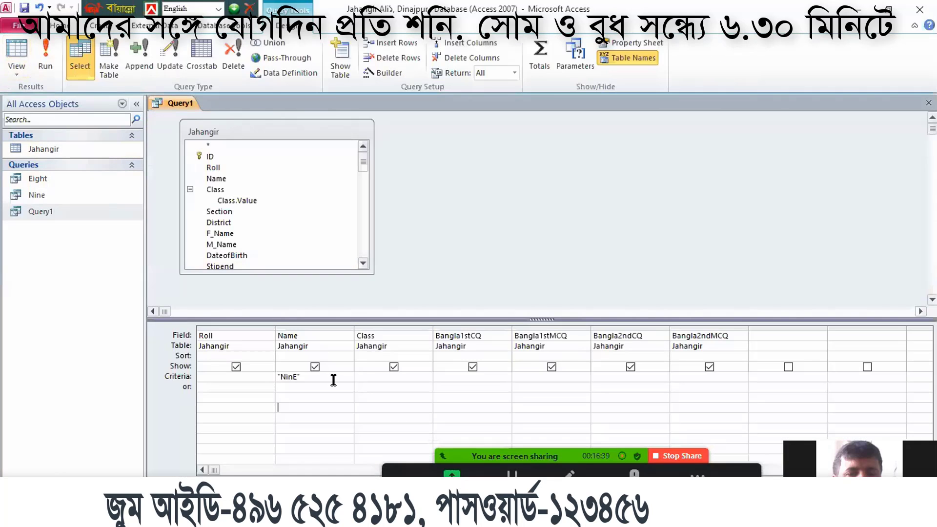
# Step: Try the criterion Nine on the Name field, run the query and go back to Design View
pyautogui.doubleClick(290, 376)
pyautogui.write('Nin')
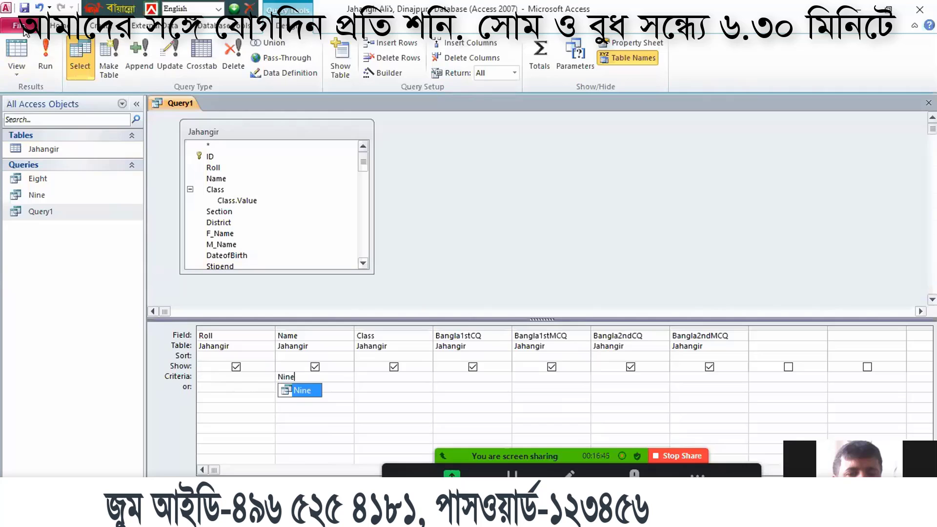
pyautogui.click(51, 57)
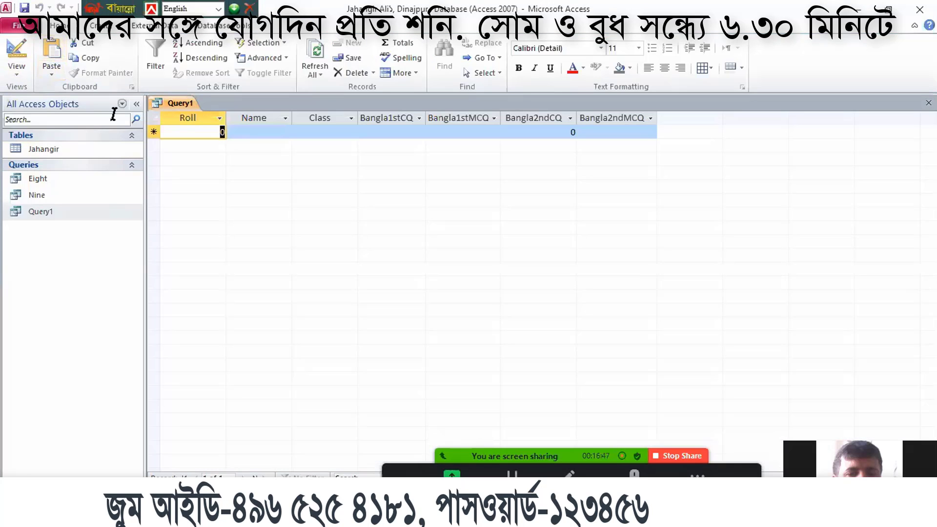
pyautogui.click(17, 52)
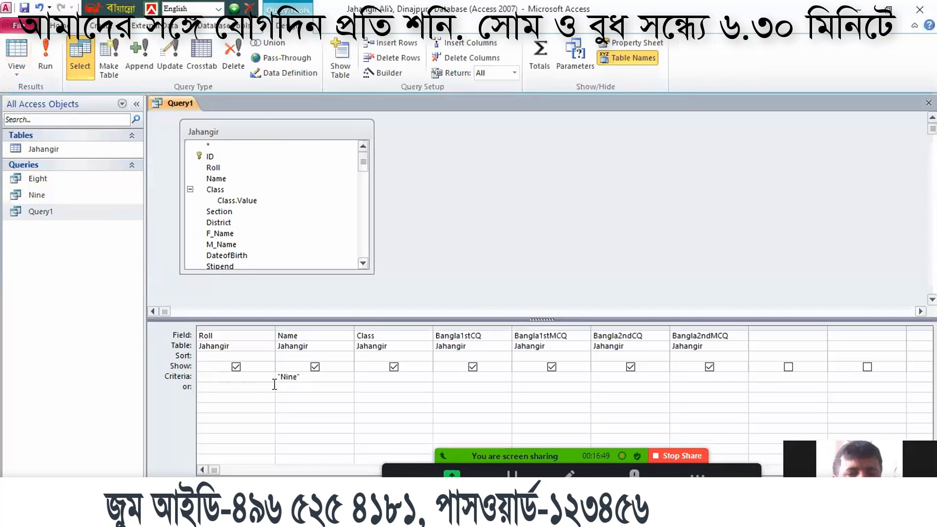
# Step: Open the student table's datasheet and copy the Class value Nine from the record with roll 4
pyautogui.rightClick(69, 150)
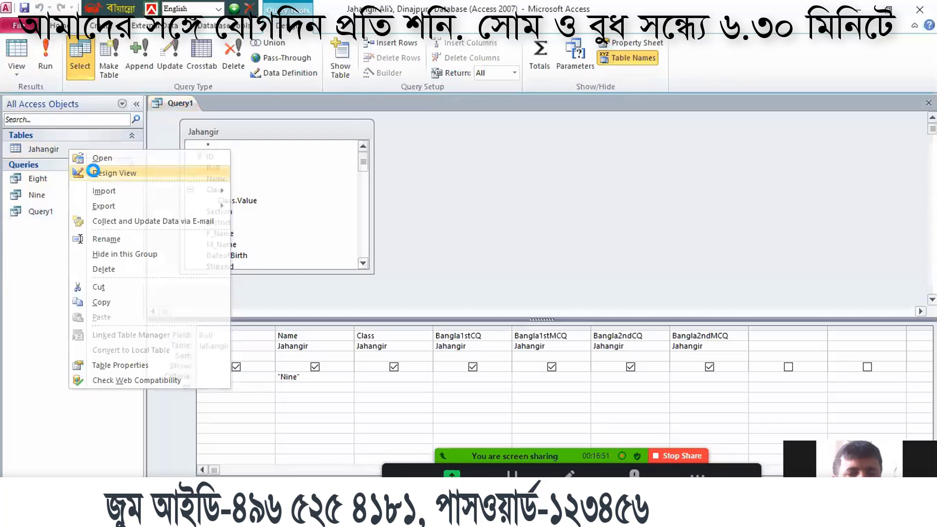
pyautogui.click(93, 173)
pyautogui.doubleClick(36, 144)
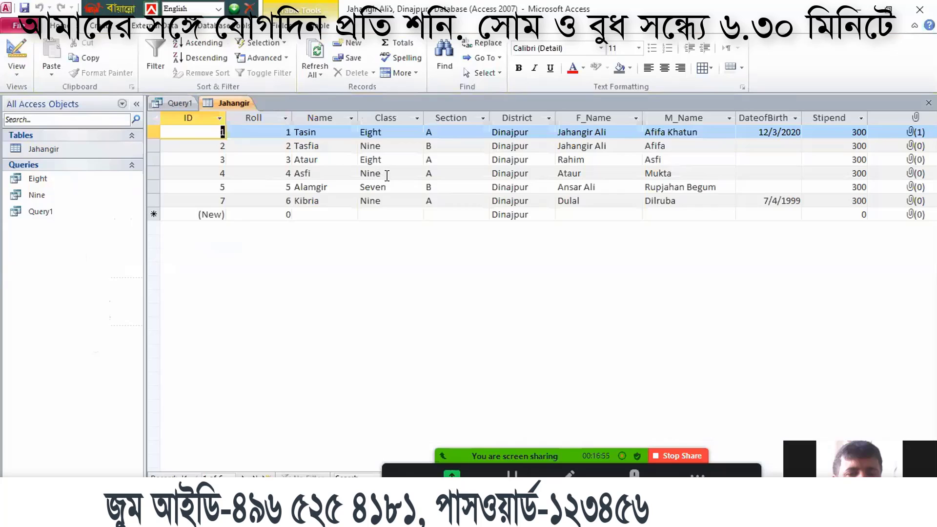
pyautogui.click(361, 173)
pyautogui.rightClick(369, 174)
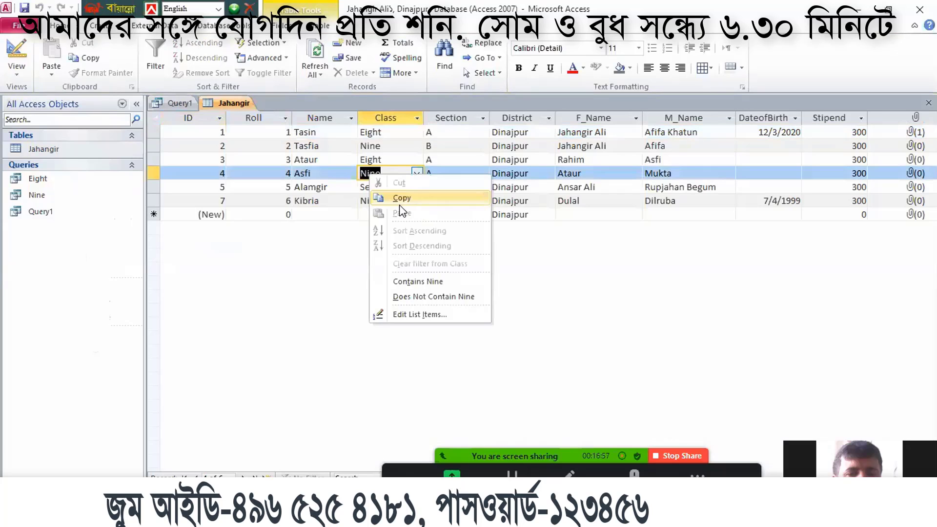
pyautogui.click(400, 198)
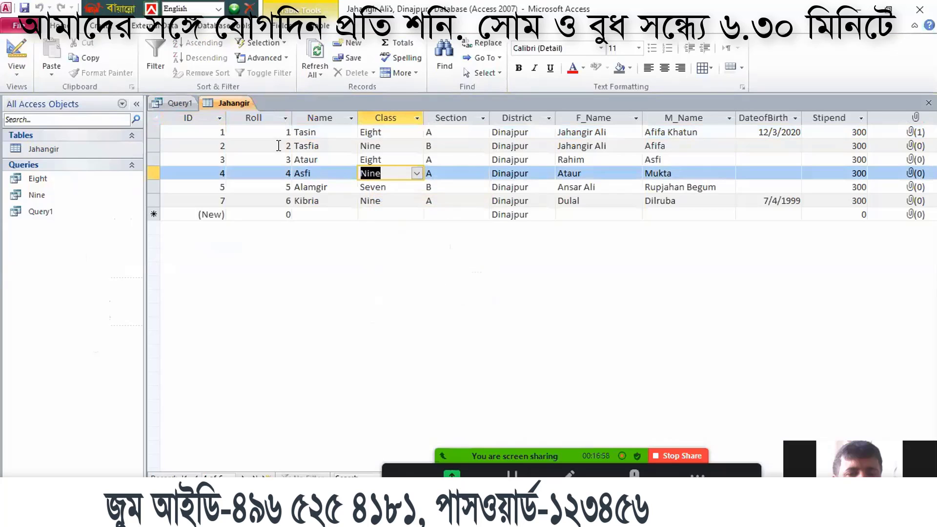
# Step: Paste the copied Nine as the Class criterion in Query1 and delete the criterion from the Name field
pyautogui.click(176, 103)
pyautogui.doubleClick(289, 376)
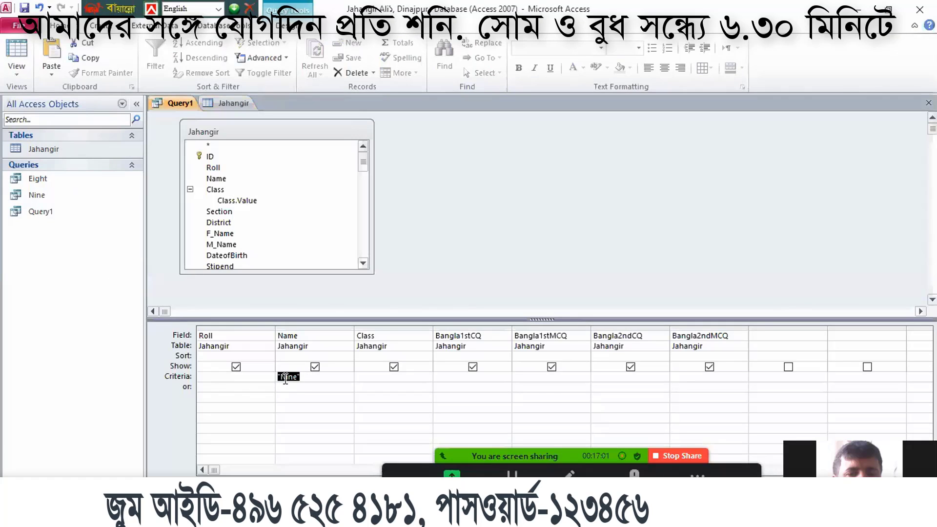
pyautogui.click(381, 378)
pyautogui.rightClick(382, 378)
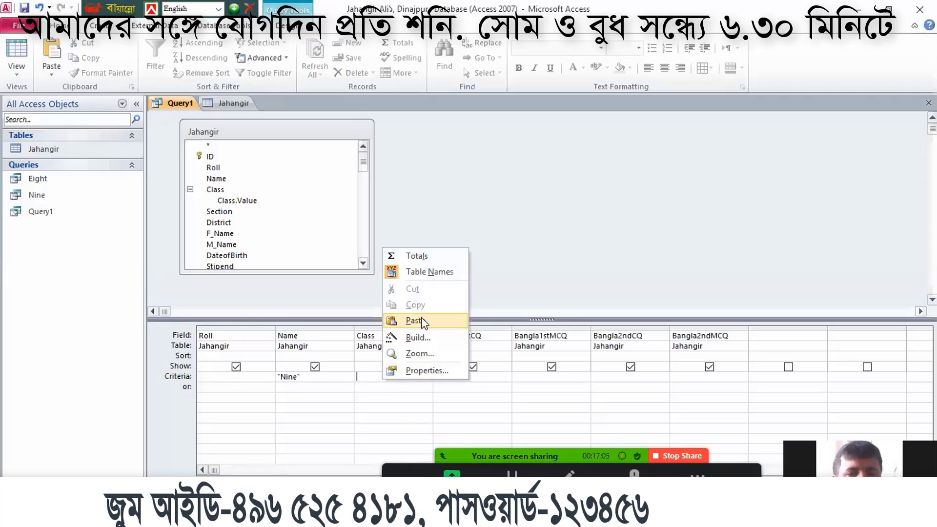
pyautogui.click(423, 322)
pyautogui.moveTo(315, 377); pyautogui.dragTo(227, 373)
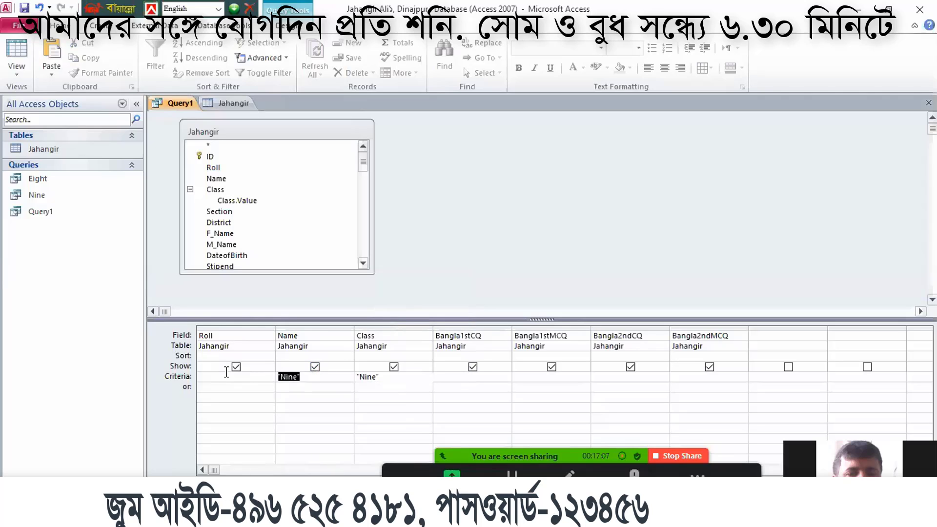
pyautogui.press('Delete')
# Step: Paste Nine into a further criteria row of the Class column, view the query results and return to the design
pyautogui.scroll(-1, 564, 417)
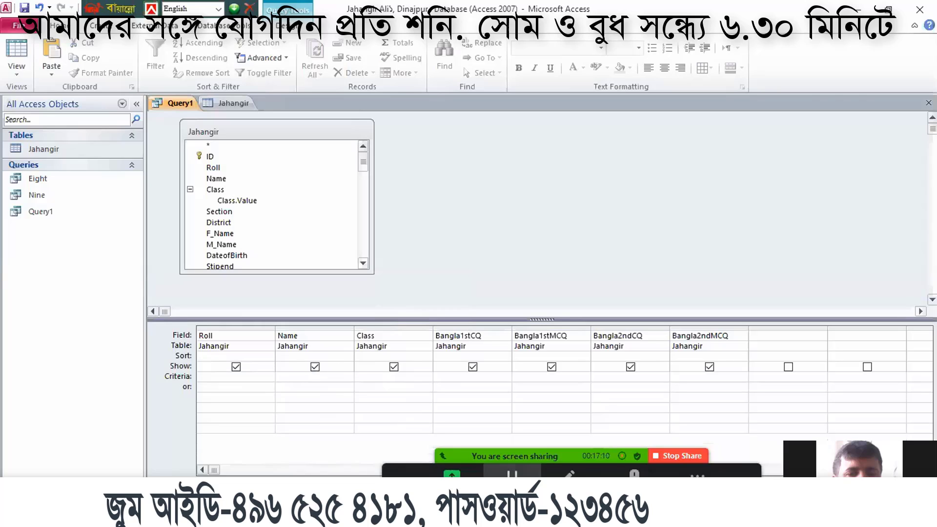
pyautogui.rightClick(388, 377)
pyautogui.click(417, 319)
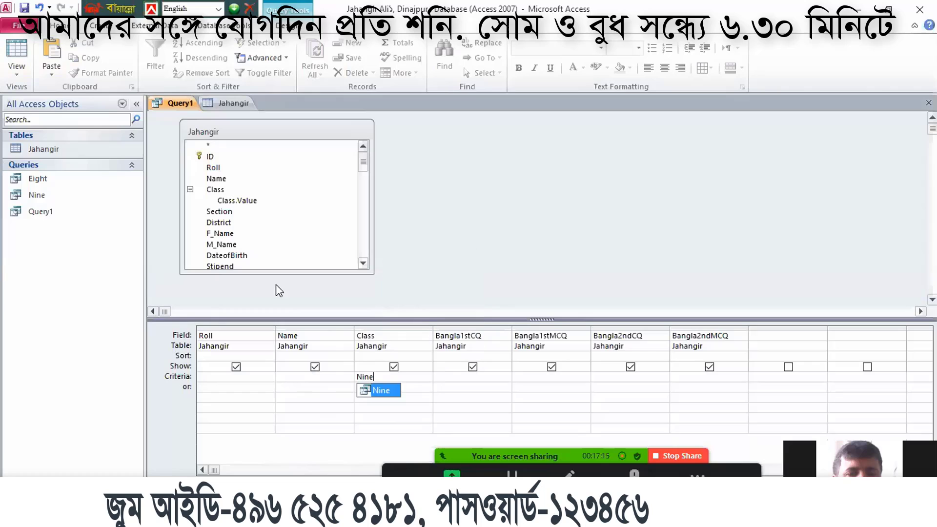
pyautogui.click(21, 53)
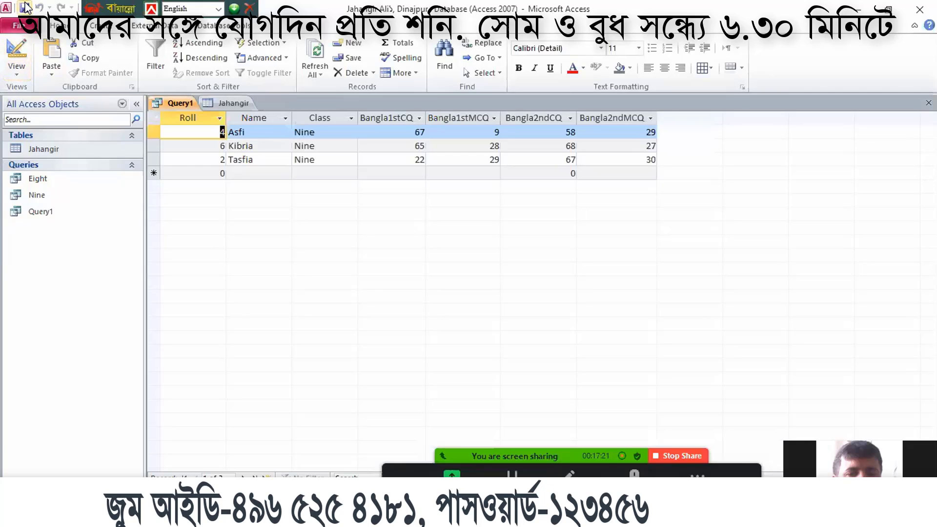
pyautogui.click(13, 45)
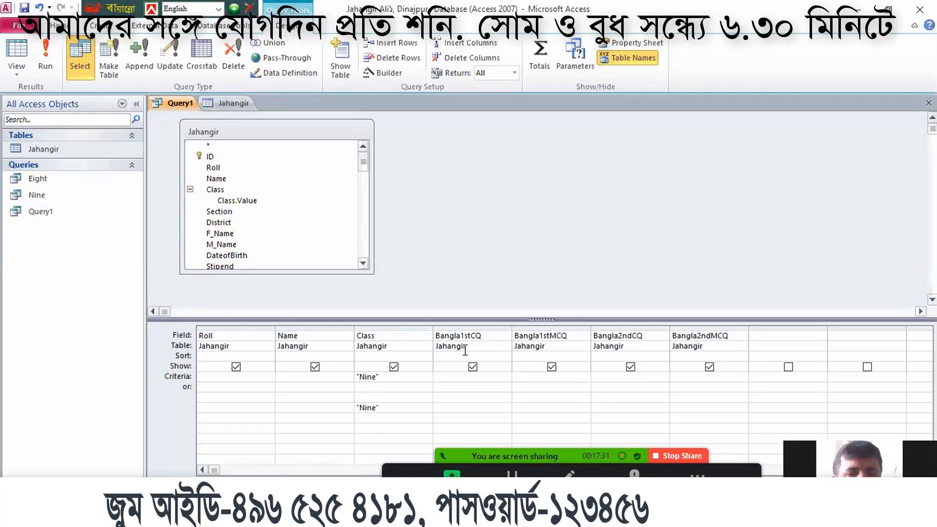
# Step: Add a column named BanglaTotal in the first empty field after Bangla2ndMCQ
pyautogui.click(490, 338)
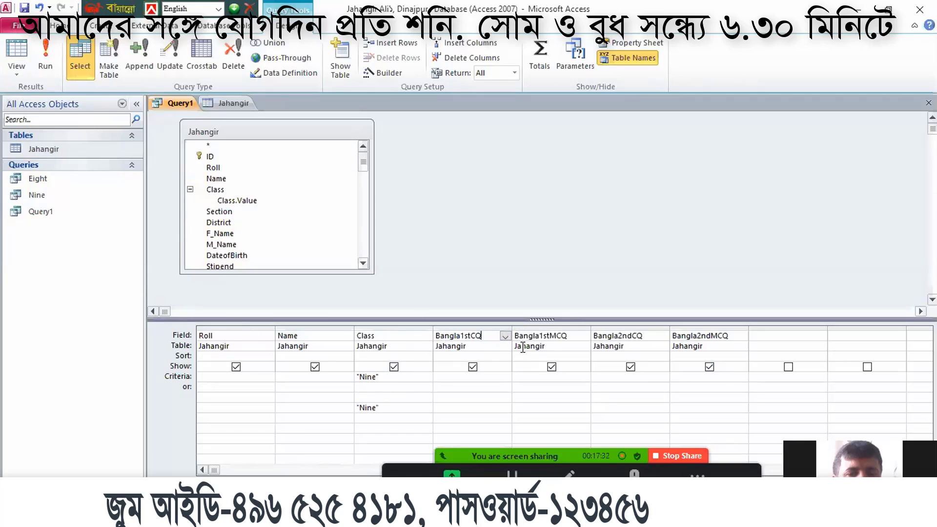
pyautogui.click(755, 338)
pyautogui.write('Ba')
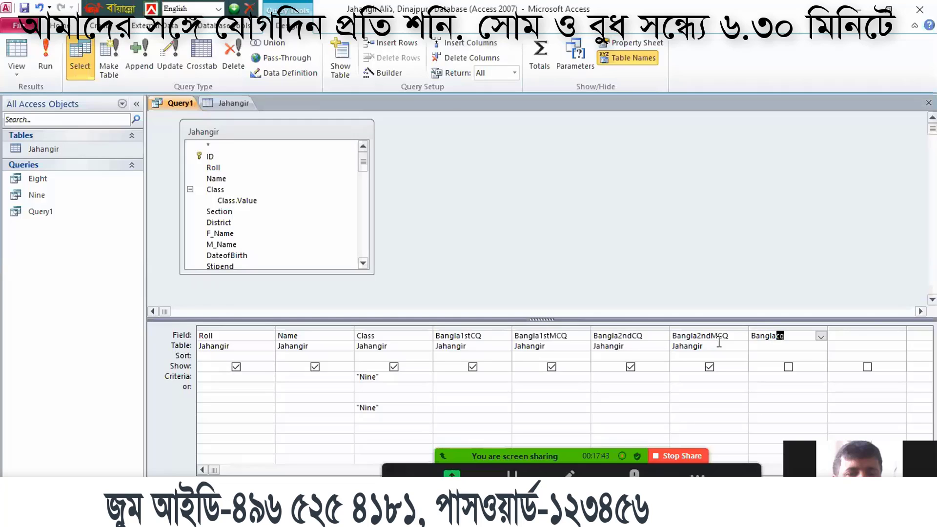
pyautogui.write('nglaTotal')
# Step: Delete the duplicate Nine criterion from the lower row of the Class column and try running the query
pyautogui.moveTo(401, 410); pyautogui.dragTo(195, 406)
pyautogui.press('Delete')
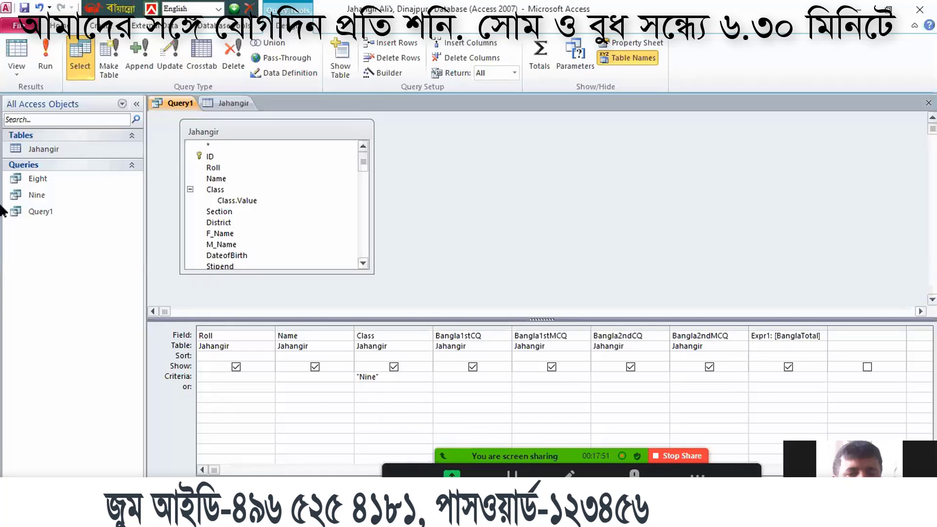
pyautogui.click(44, 56)
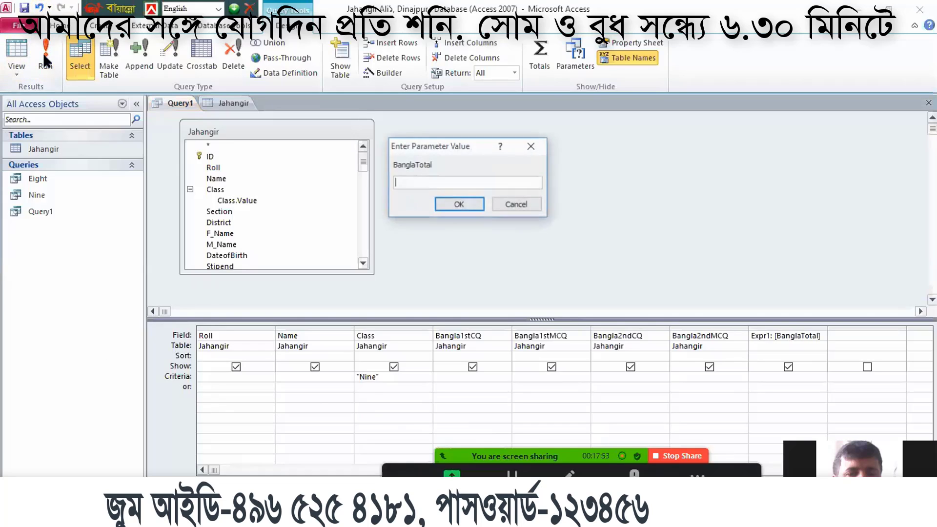
pyautogui.press('Escape')
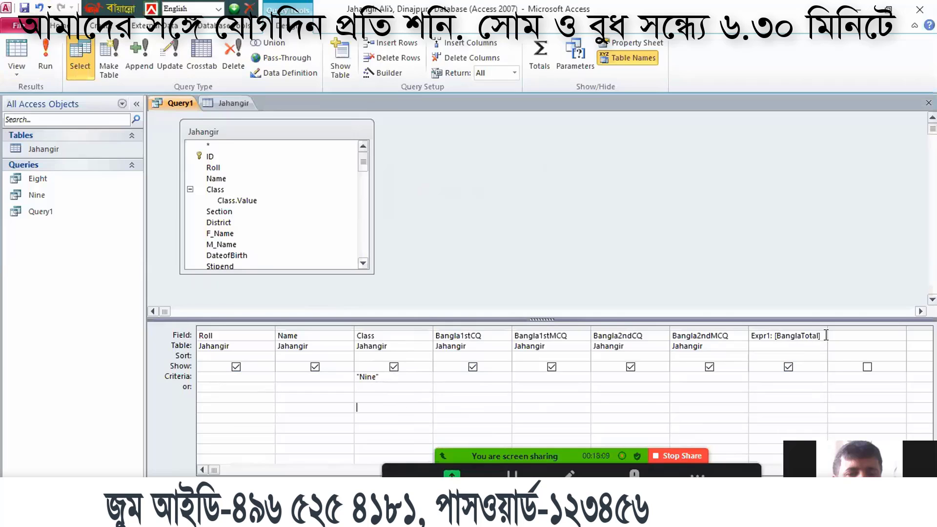
# Step: Remove the Expr1: prefix and the opening bracket in front of BanglaTotal in the query's last column
pyautogui.doubleClick(780, 336)
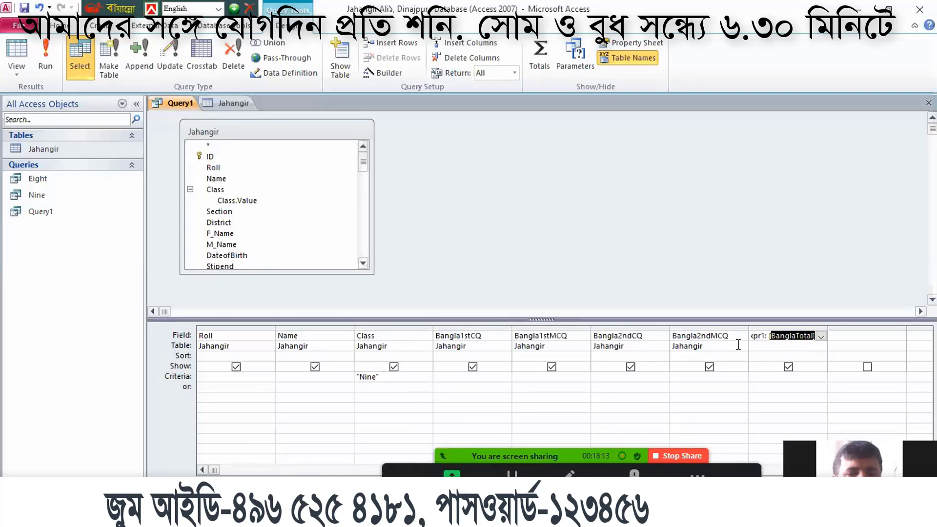
pyautogui.click(754, 347)
pyautogui.moveTo(776, 336); pyautogui.dragTo(751, 336)
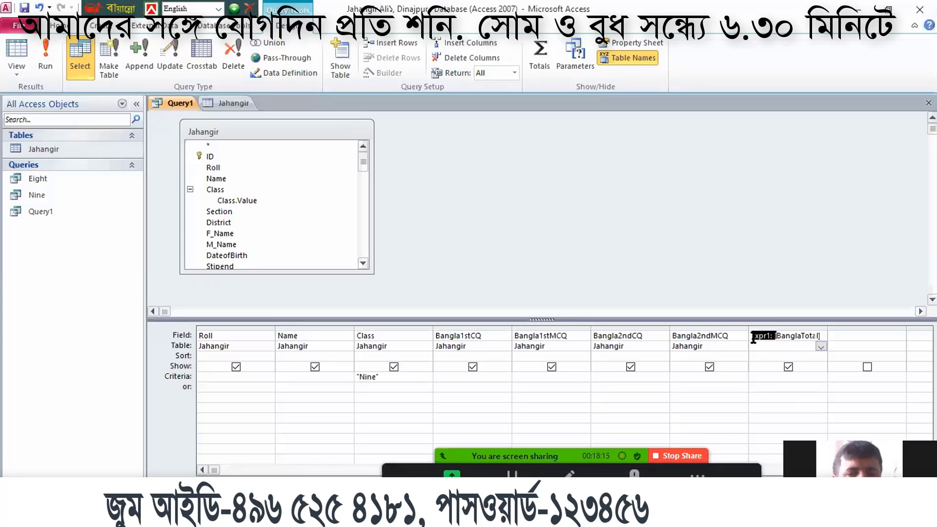
pyautogui.press('Delete')
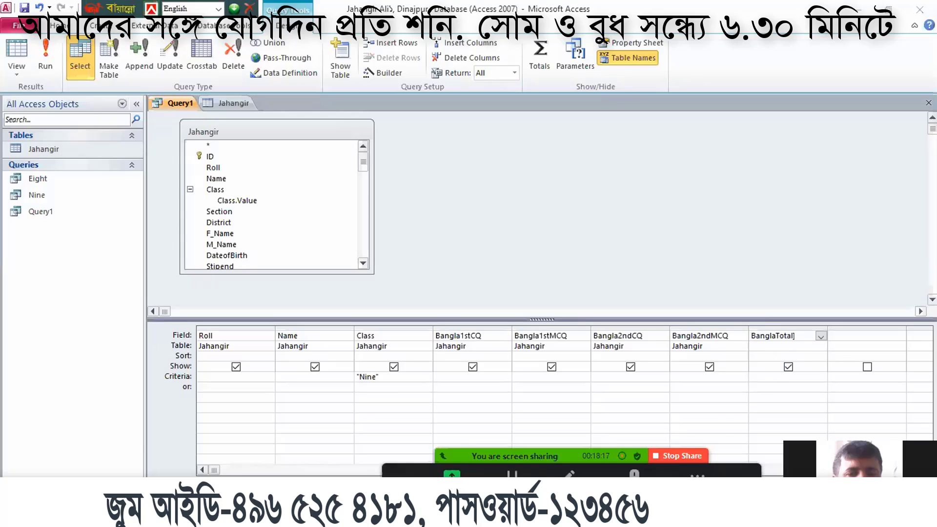
# Step: Switch to Notepad++ and start the expression on empty line 72 of change.log with the text banglatotal:
pyautogui.hotkey('alt', 'Tab')
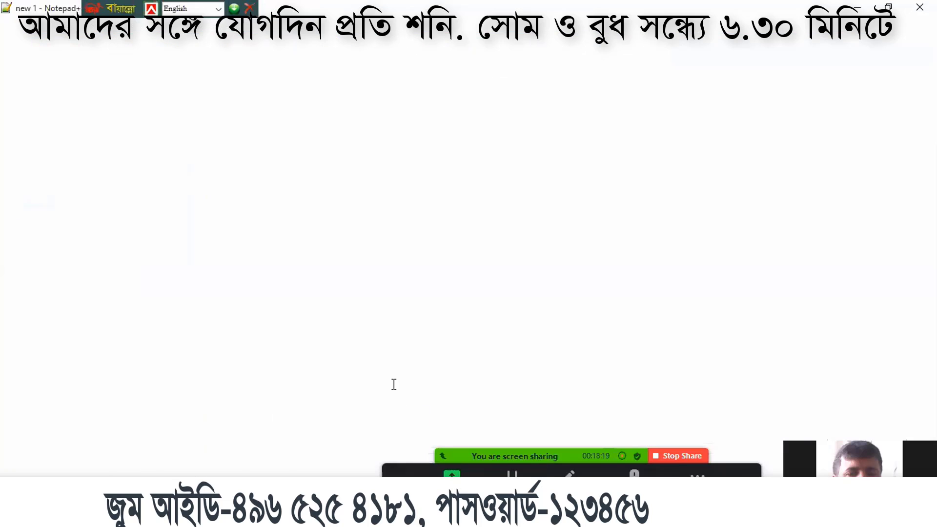
pyautogui.scroll(-2, 767, 400)
pyautogui.scroll(-9, 768, 399)
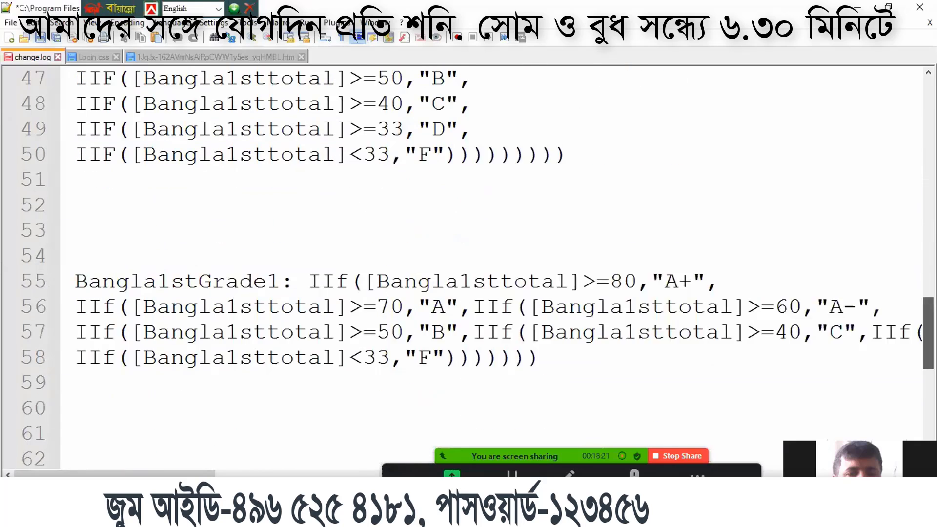
pyautogui.click(103, 255)
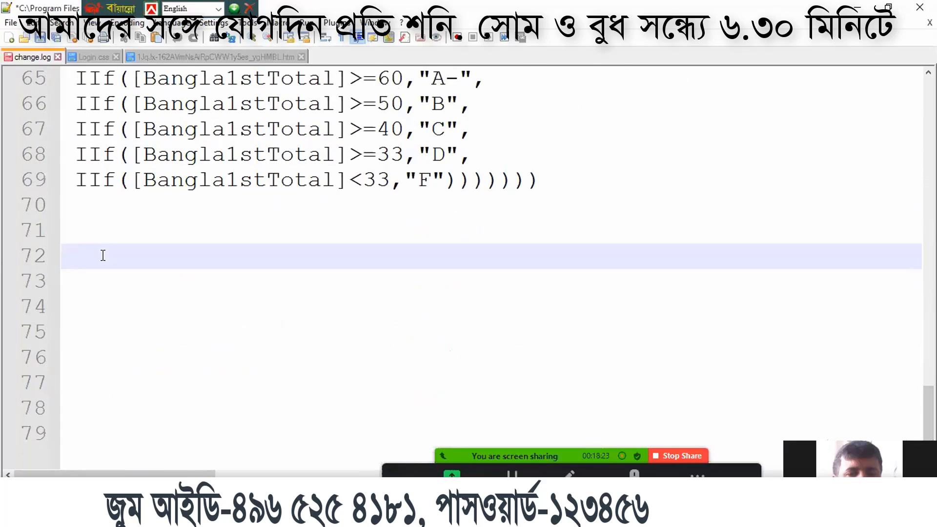
pyautogui.write('bangla')
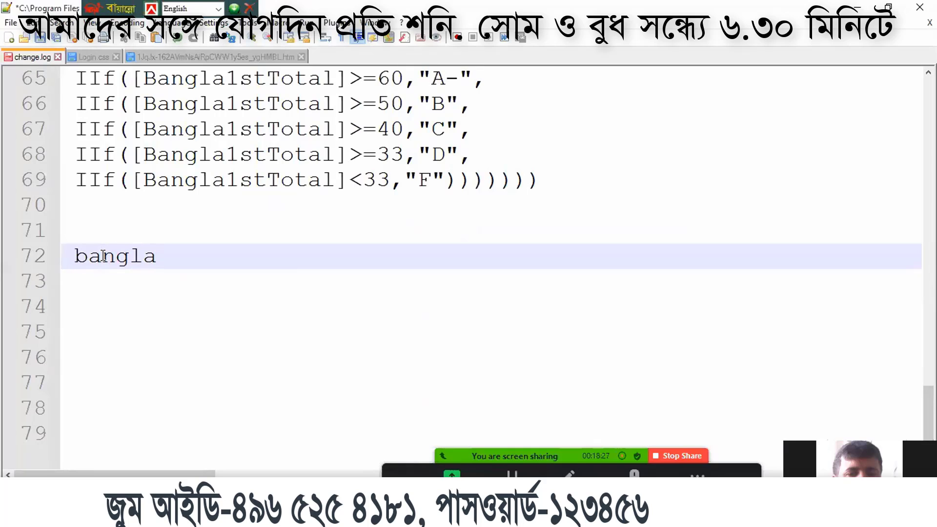
pyautogui.write('total:')
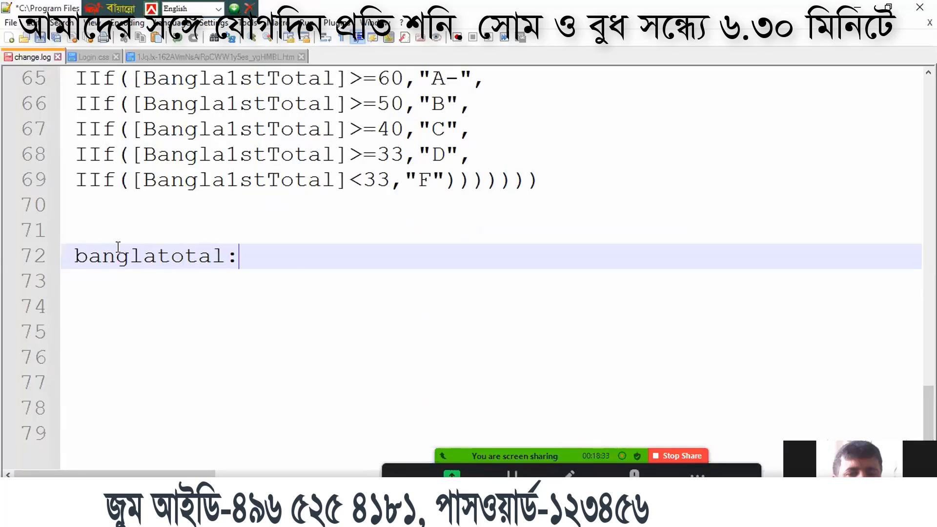
# Step: Append four empty square-bracket pairs joined by plus signs after banglatotal:, as []+[]+[]+[]
pyautogui.write('{')
pyautogui.press('BackSpace')
pyautogui.write('[]+[]+[]')
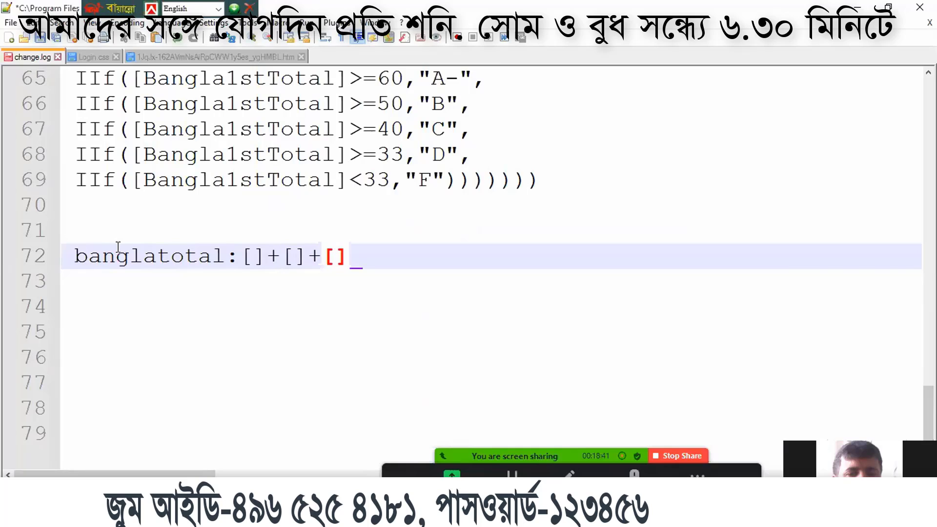
pyautogui.write('{]')
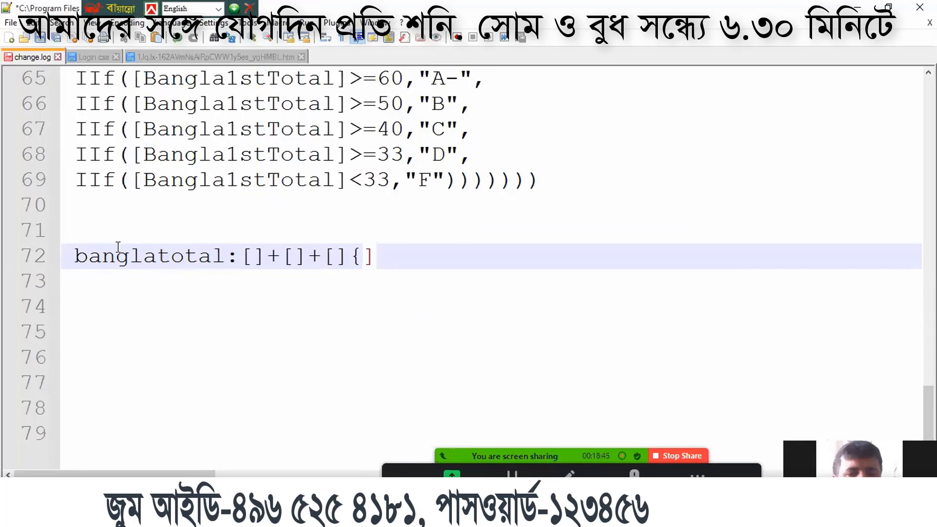
pyautogui.press('BackSpace')
pyautogui.press('BackSpace')
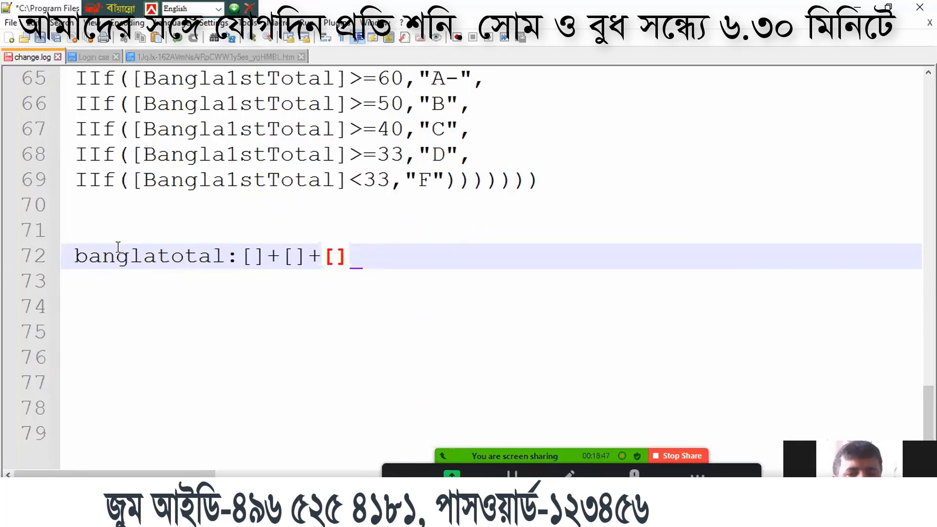
pyautogui.write('+[]')
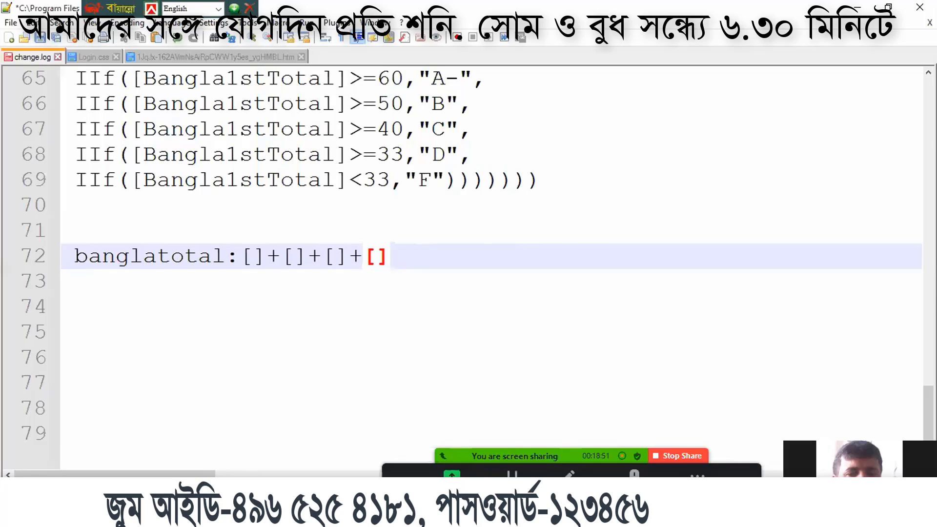
# Step: Switch back to the Access query design and clear the BanglaTotal] entry from the last column's field
pyautogui.hotkey('alt', 'Tab')
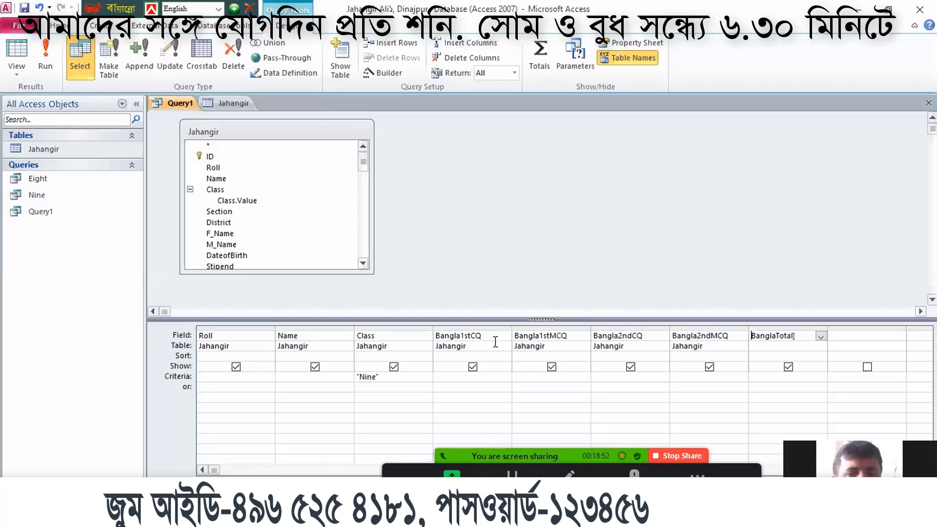
pyautogui.click(442, 337)
pyautogui.click(447, 295)
pyautogui.hotkey('shift', 'Home')
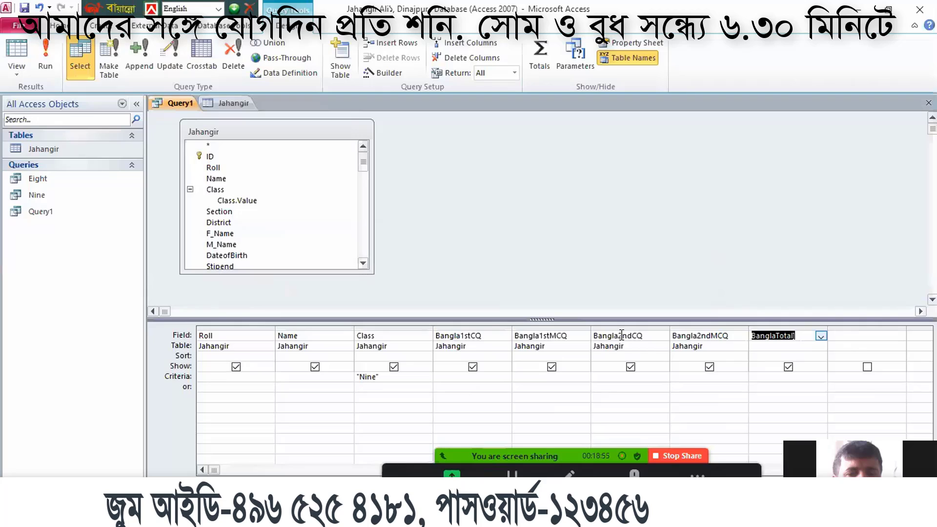
pyautogui.press('BackSpace')
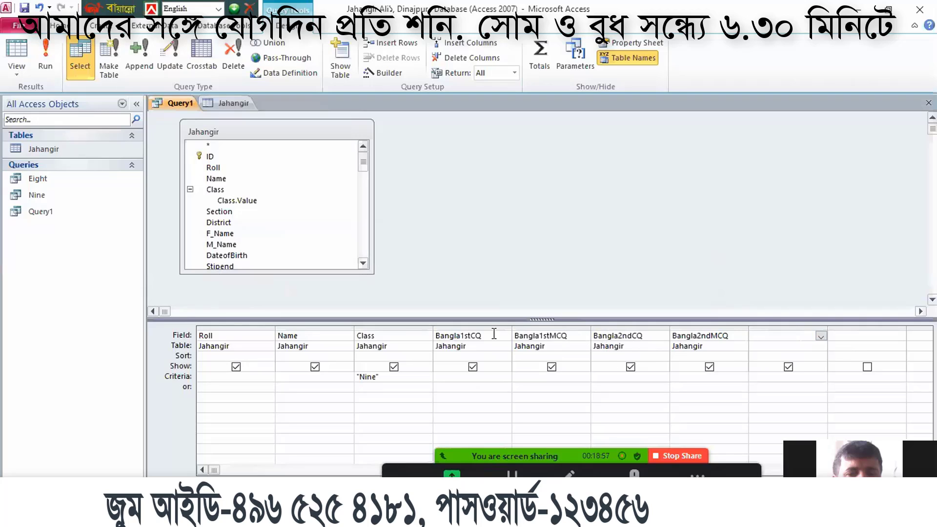
# Step: Copy the field name Bangla1stCQ from the query grid into the first bracket pair of the Notepad++ expression
pyautogui.moveTo(490, 336); pyautogui.dragTo(436, 336)
pyautogui.rightClick(437, 337)
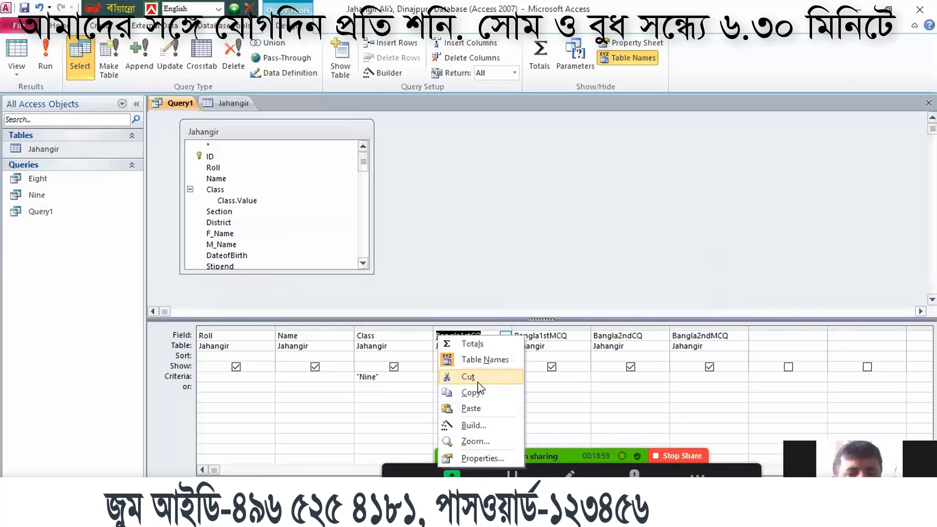
pyautogui.click(478, 392)
pyautogui.hotkey('alt', 'Tab')
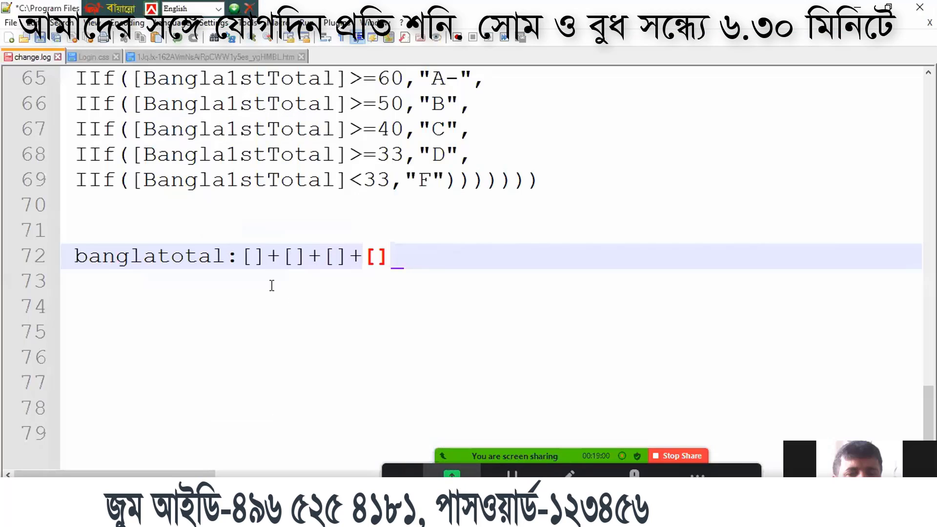
pyautogui.click(252, 256)
pyautogui.rightClick(252, 256)
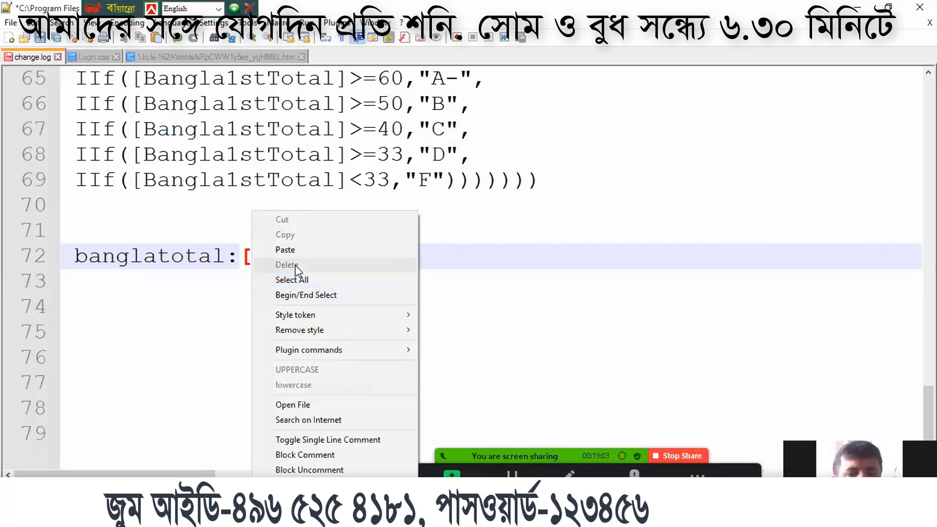
pyautogui.click(285, 249)
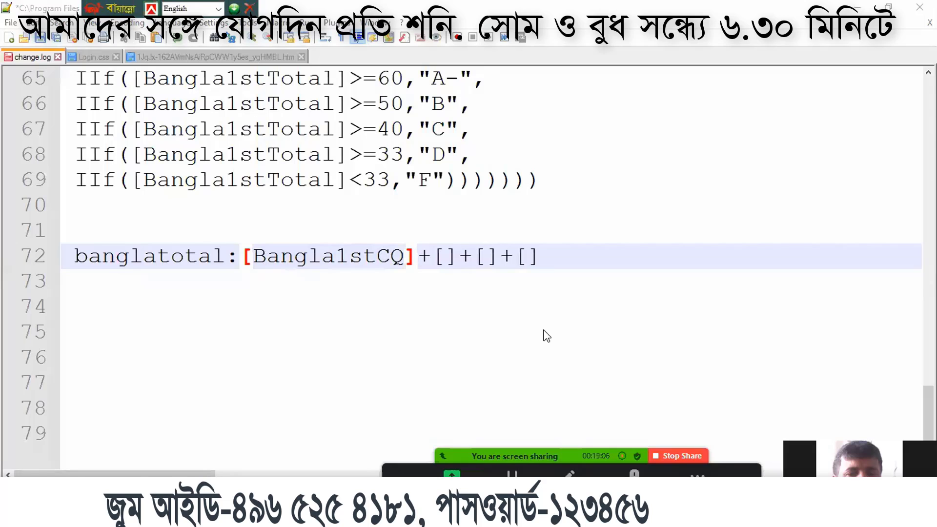
# Step: Copy the field name Bangla1stMCQ from the Access query into the second bracket pair of the Notepad++ expression
pyautogui.hotkey('alt', 'Tab')
pyautogui.moveTo(566, 336); pyautogui.dragTo(527, 338)
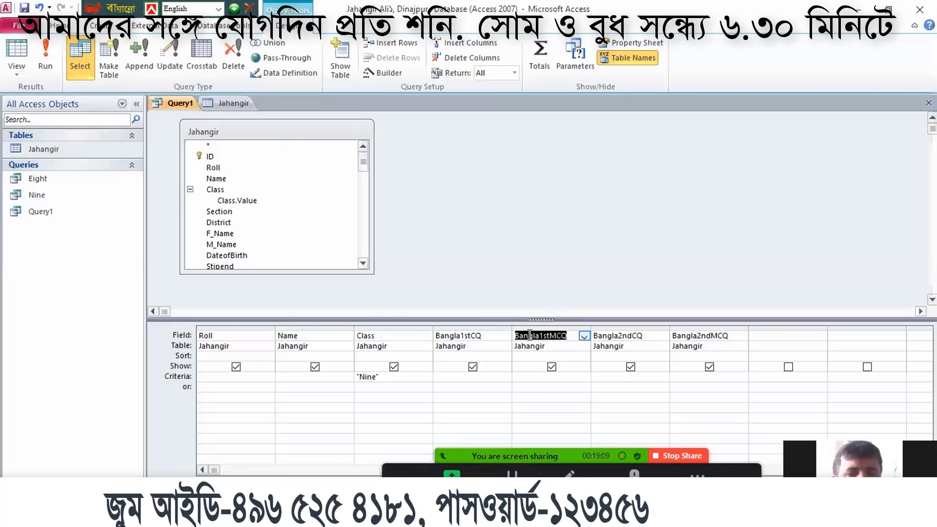
pyautogui.rightClick(527, 338)
pyautogui.click(558, 392)
pyautogui.hotkey('alt', 'Tab')
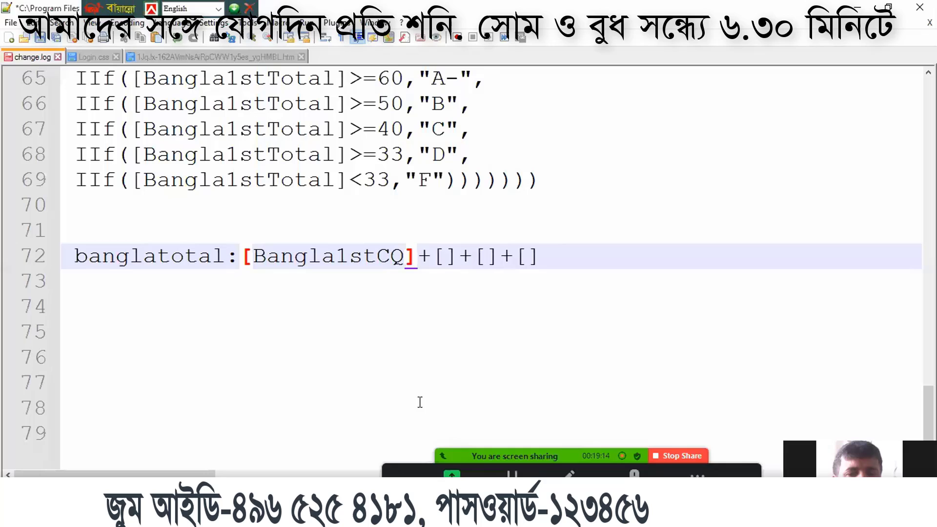
pyautogui.click(442, 257)
pyautogui.rightClick(441, 257)
pyautogui.click(476, 250)
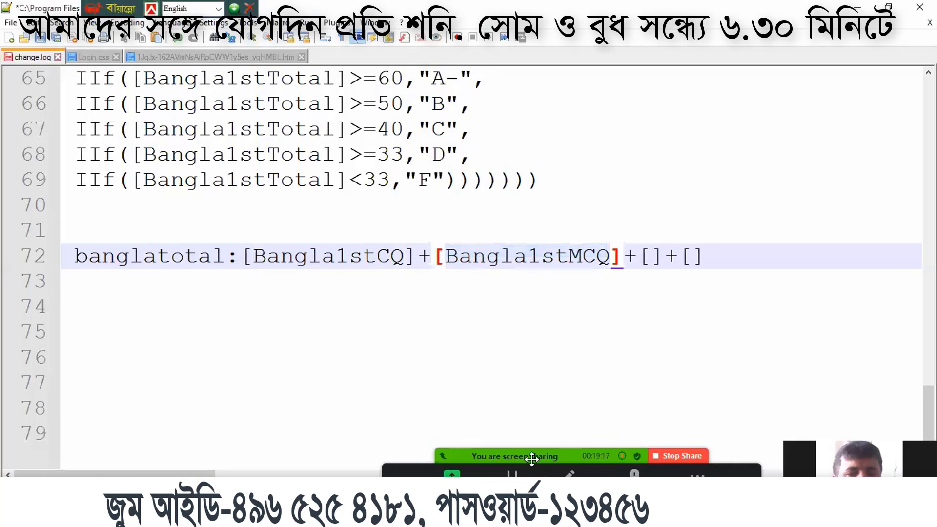
# Step: Copy the field name Bangla2ndCQ from the Access query into the third bracket pair of the Notepad++ expression
pyautogui.hotkey('alt', 'Tab')
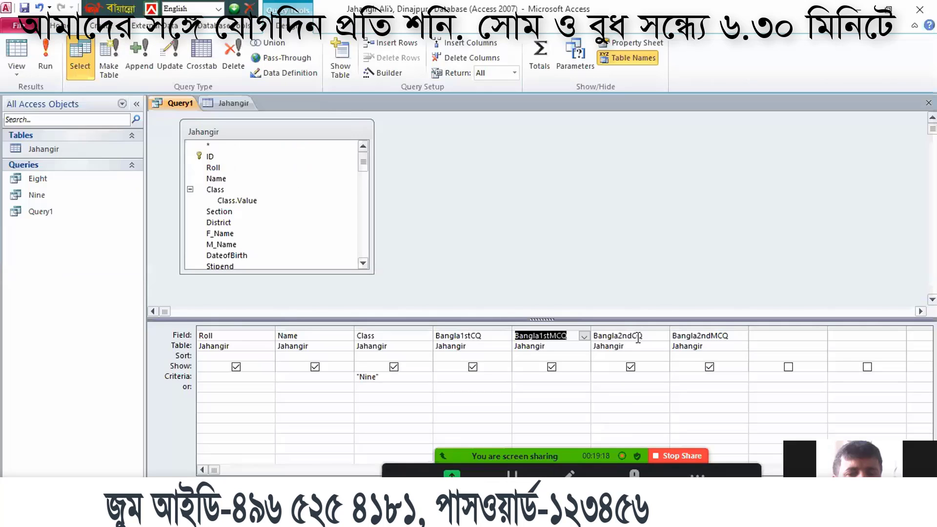
pyautogui.click(585, 336)
pyautogui.rightClick(611, 336)
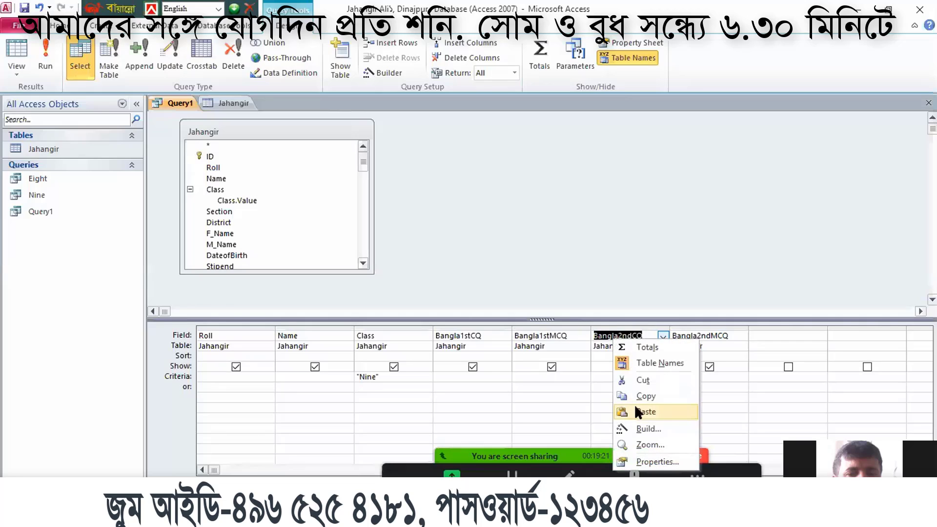
pyautogui.click(639, 393)
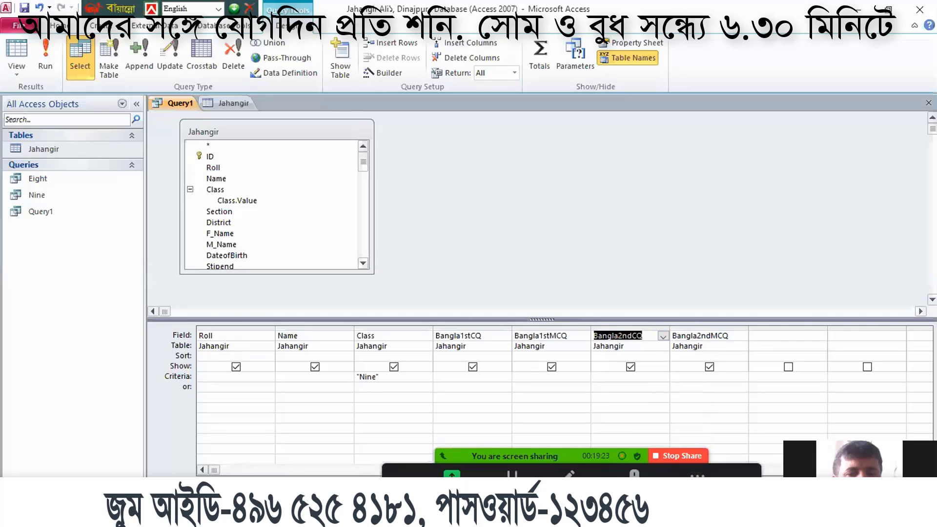
pyautogui.hotkey('alt', 'Tab')
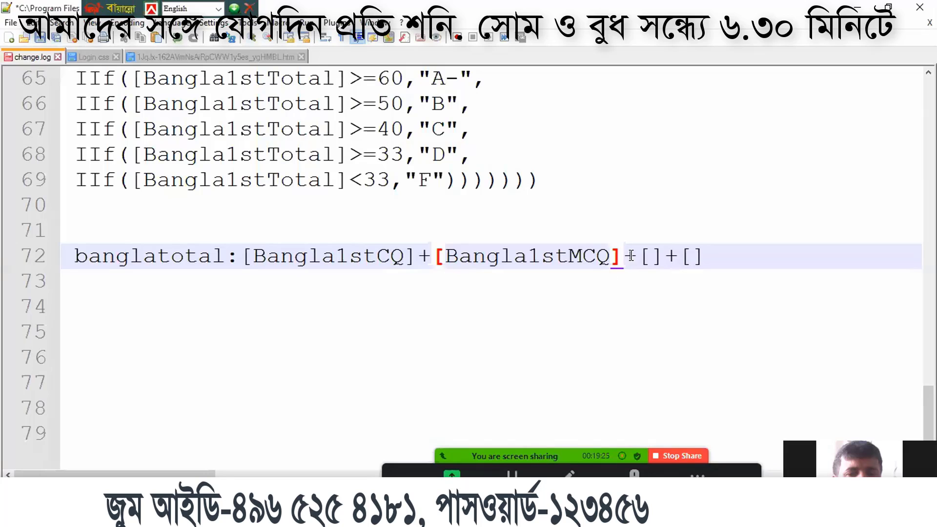
pyautogui.click(651, 256)
pyautogui.rightClick(655, 264)
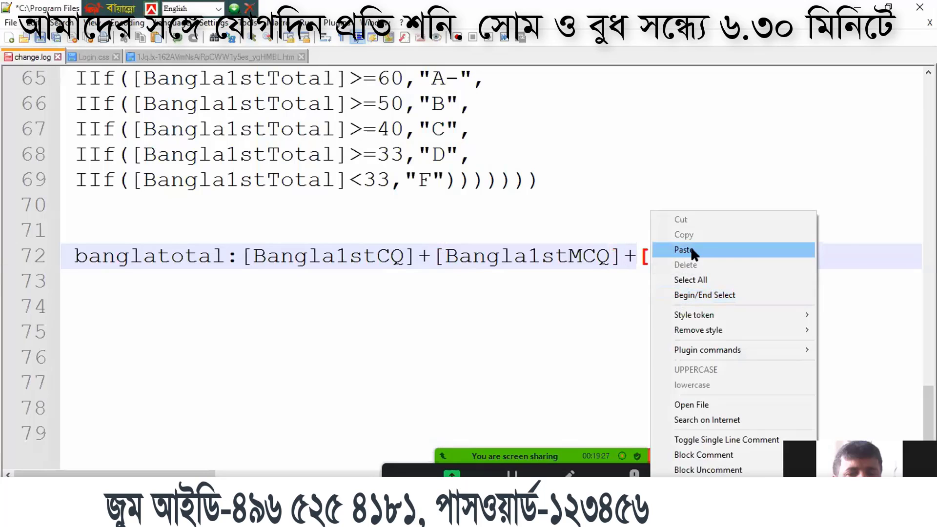
pyautogui.click(683, 250)
# Step: Copy the field name Bangla2ndMCQ from the Access query into the last bracket pair of the Notepad++ expression
pyautogui.hotkey('alt', 'Tab')
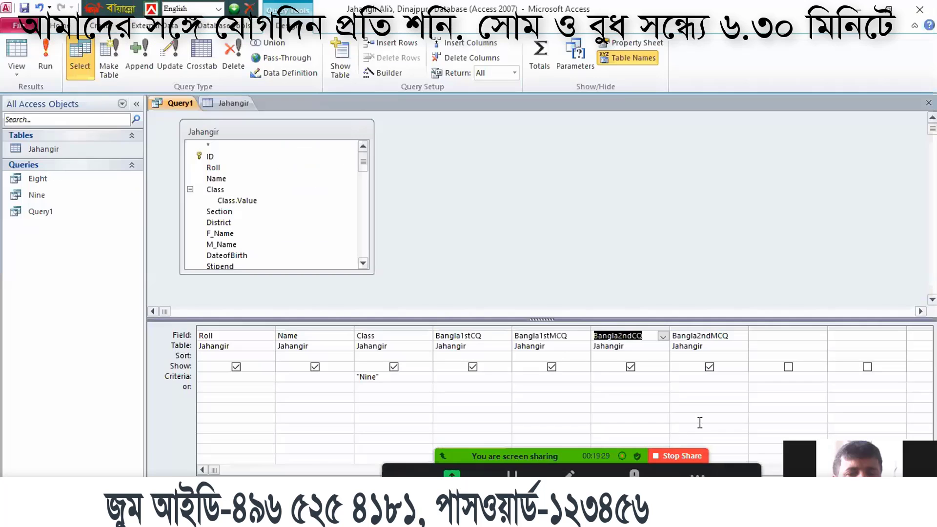
pyautogui.click(742, 335)
pyautogui.doubleClick(727, 334)
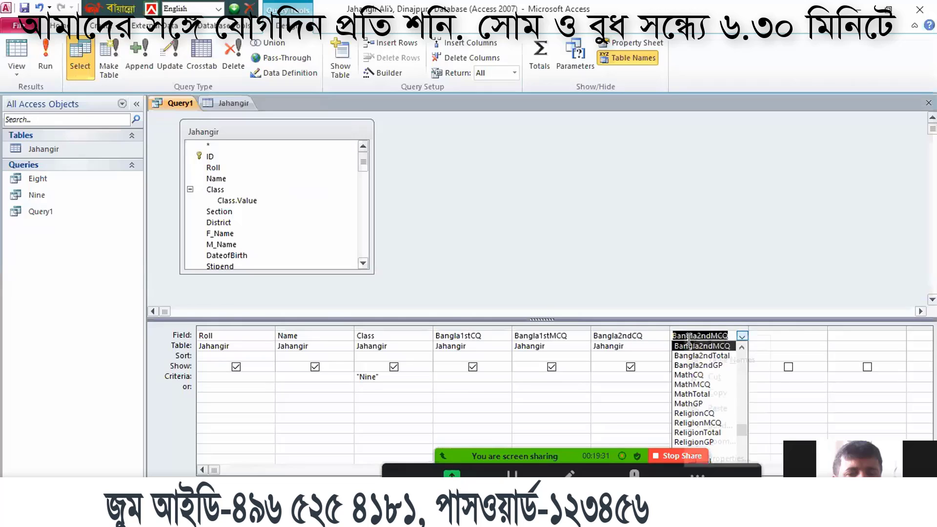
pyautogui.rightClick(686, 337)
pyautogui.click(699, 394)
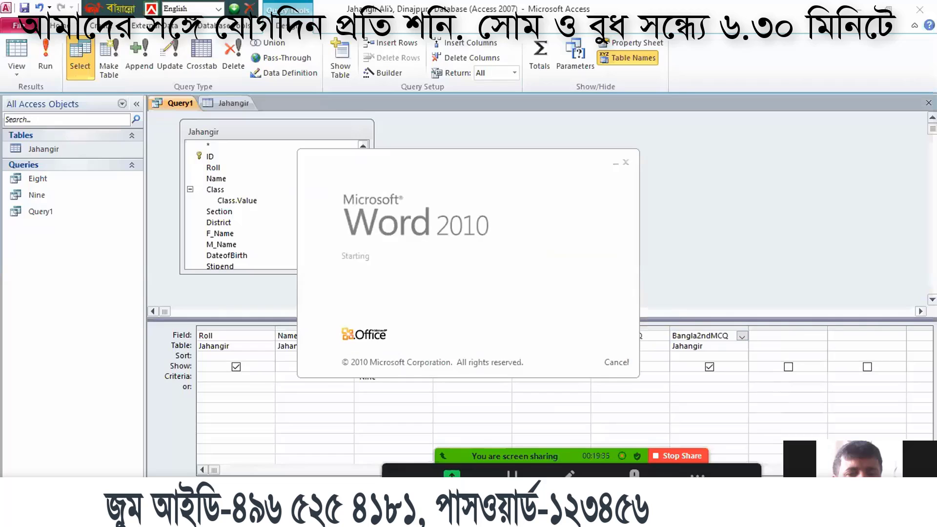
pyautogui.click(530, 516)
pyautogui.click(848, 256)
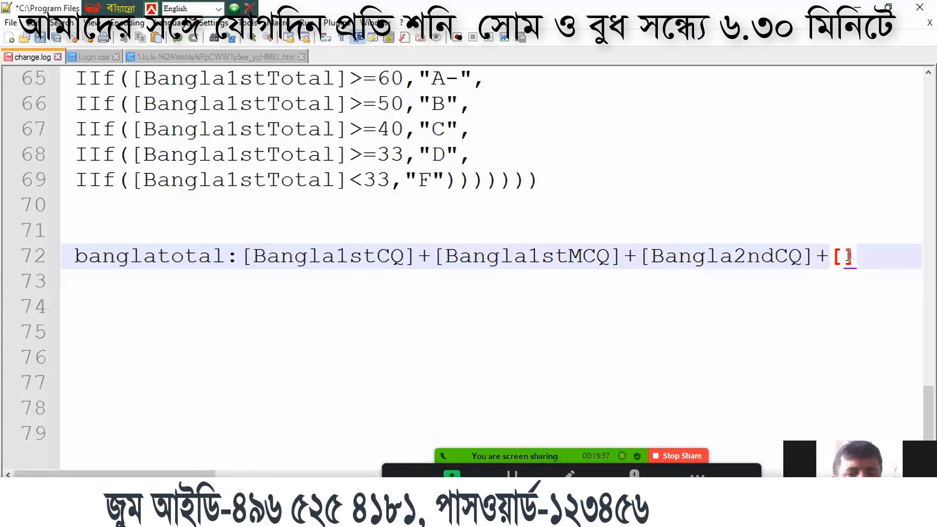
pyautogui.rightClick(851, 256)
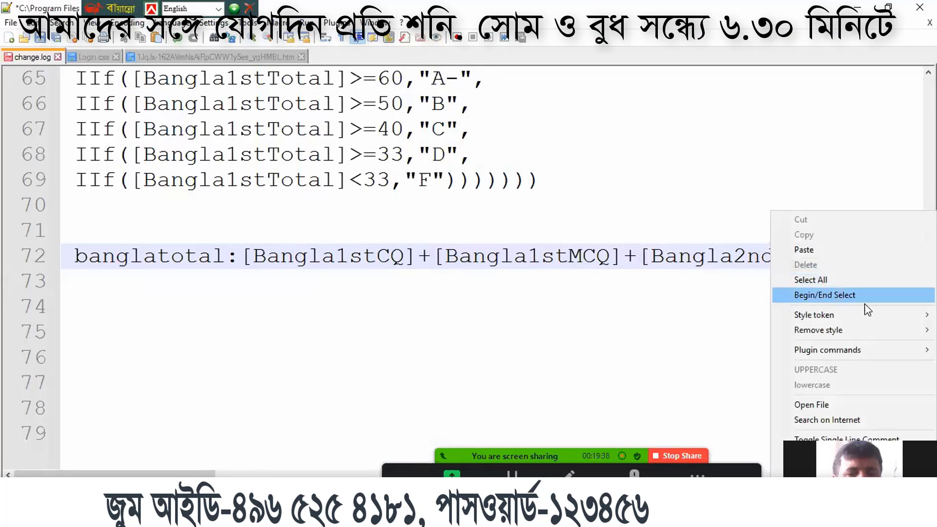
pyautogui.click(827, 251)
pyautogui.click(786, 330)
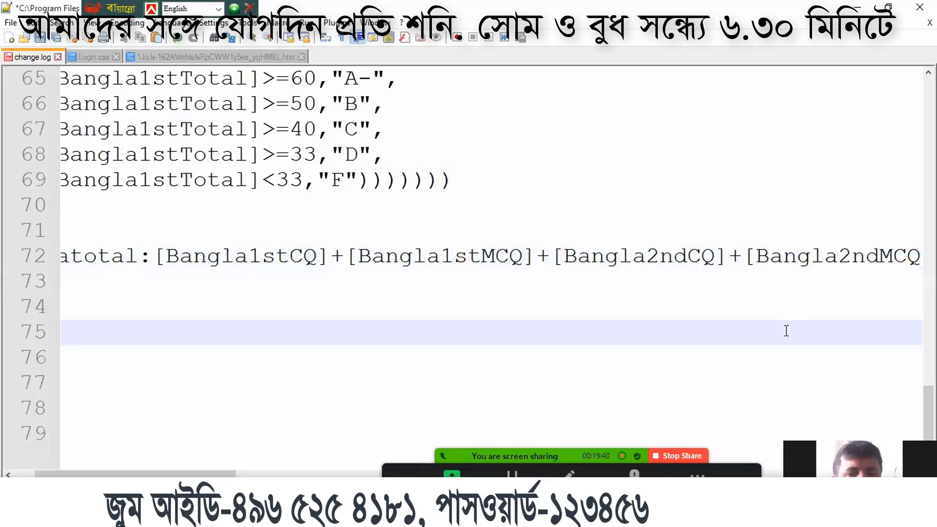
# Step: Copy the whole banglatotal expression on line 72
pyautogui.click(16, 258)
pyautogui.rightClick(91, 259)
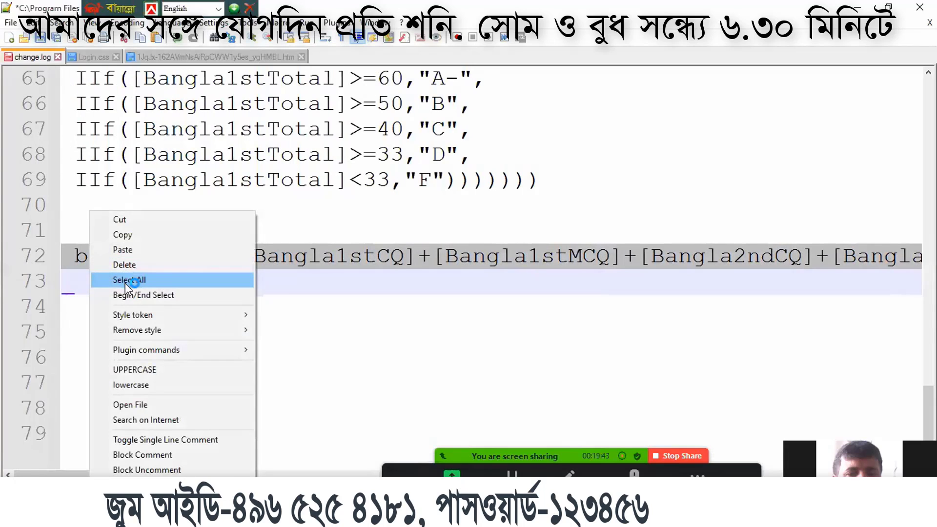
pyautogui.click(136, 236)
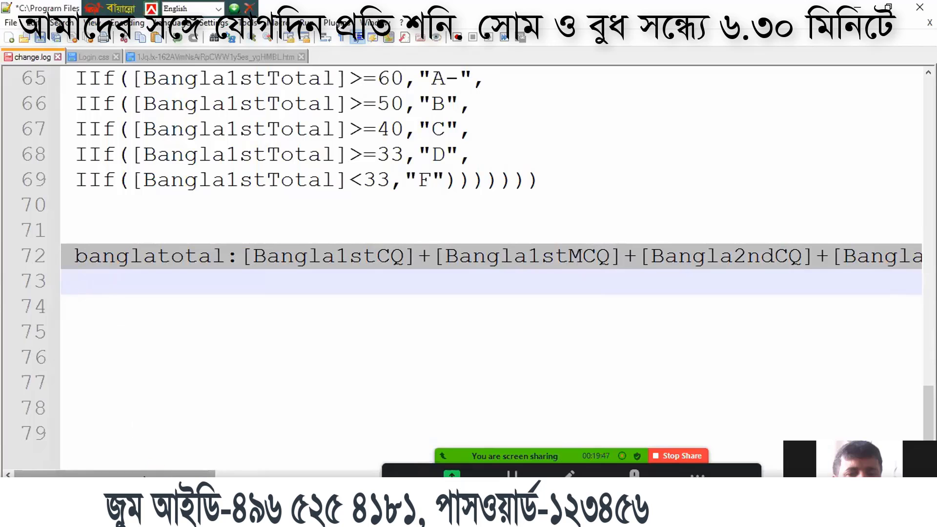
# Step: Copy the sum of the four bracketed Bangla fields after "banglatotal:" on line 72
pyautogui.moveTo(142, 476)
pyautogui.mouseDown()
pyautogui.moveTo(282, 475)
pyautogui.moveTo(140, 476)
pyautogui.mouseUp()
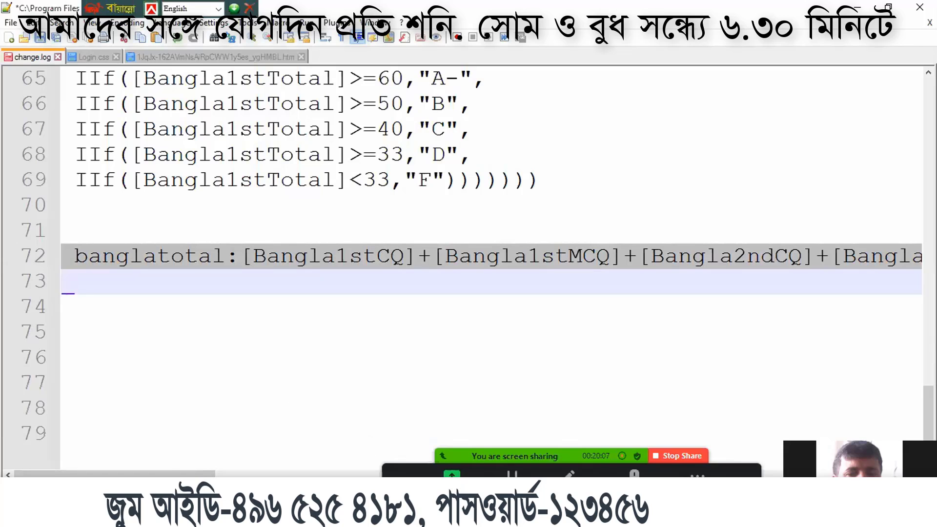
pyautogui.moveTo(146, 474); pyautogui.dragTo(182, 475)
pyautogui.click(245, 263)
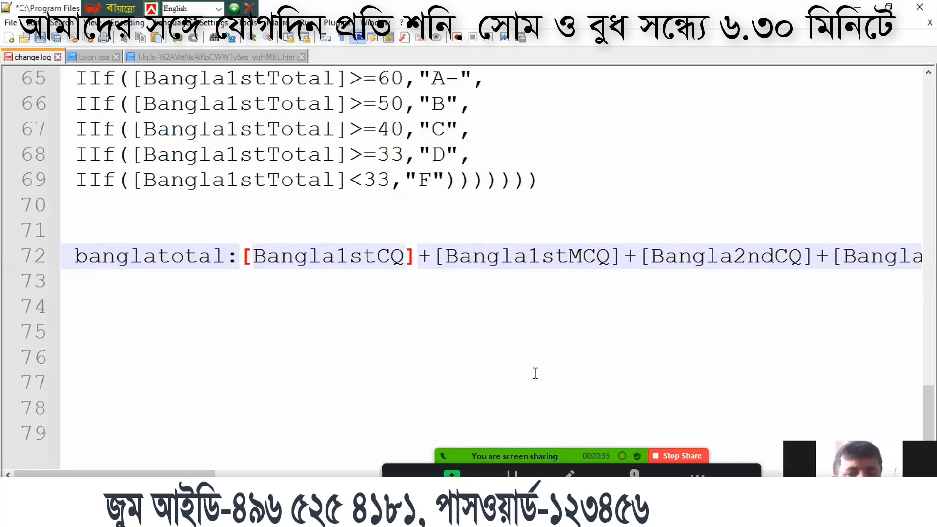
pyautogui.moveTo(180, 478); pyautogui.dragTo(157, 478)
pyautogui.moveTo(240, 256); pyautogui.dragTo(919, 257)
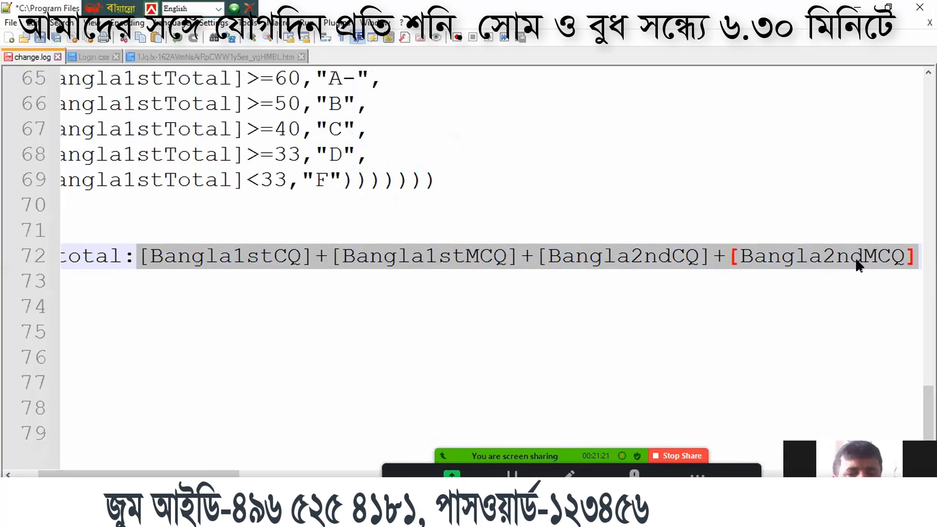
pyautogui.rightClick(828, 251)
pyautogui.click(823, 235)
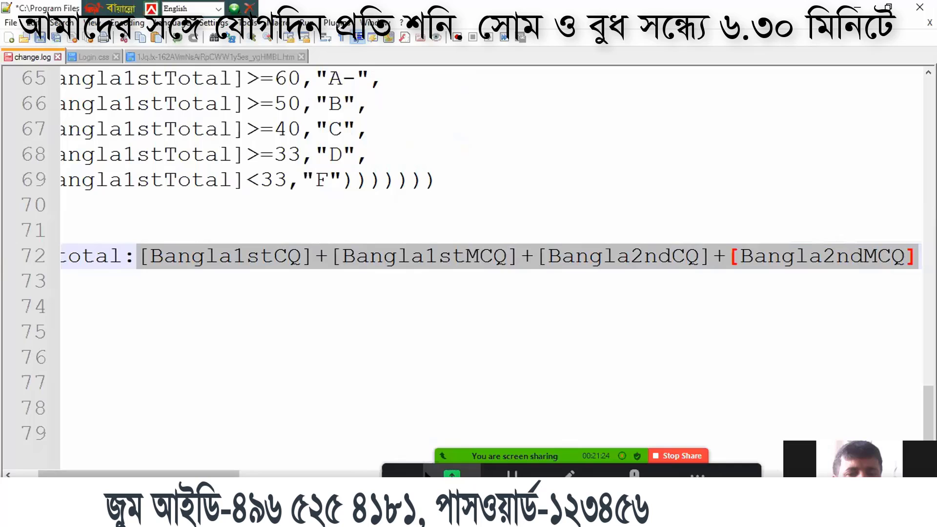
# Step: Switch to the Access query and paste the copied sum into the empty field column after Bangla2ndMCQ
pyautogui.hotkey('alt', 'Tab')
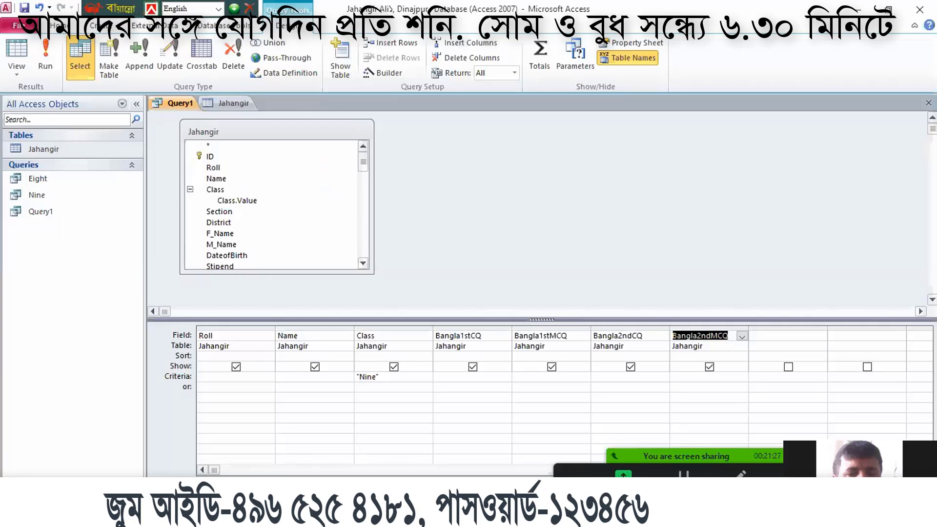
pyautogui.click(774, 334)
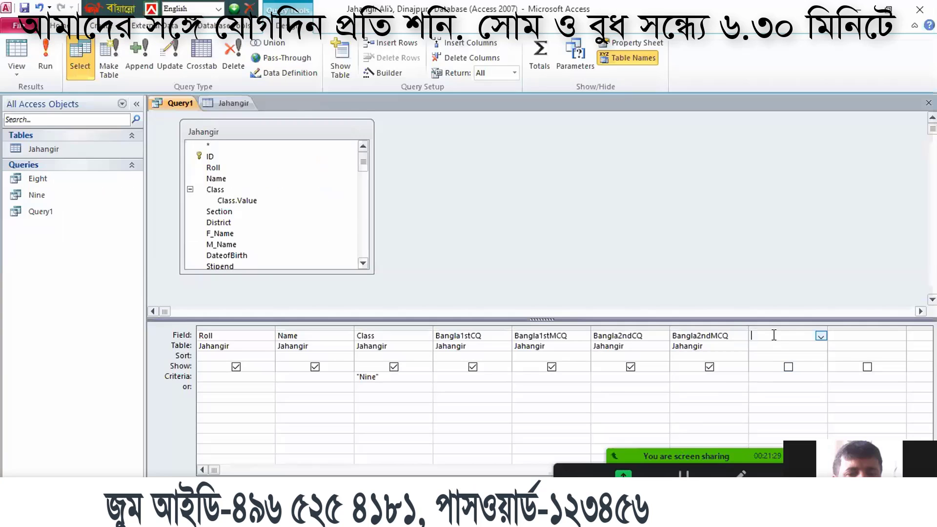
pyautogui.rightClick(775, 336)
pyautogui.click(810, 408)
pyautogui.click(795, 393)
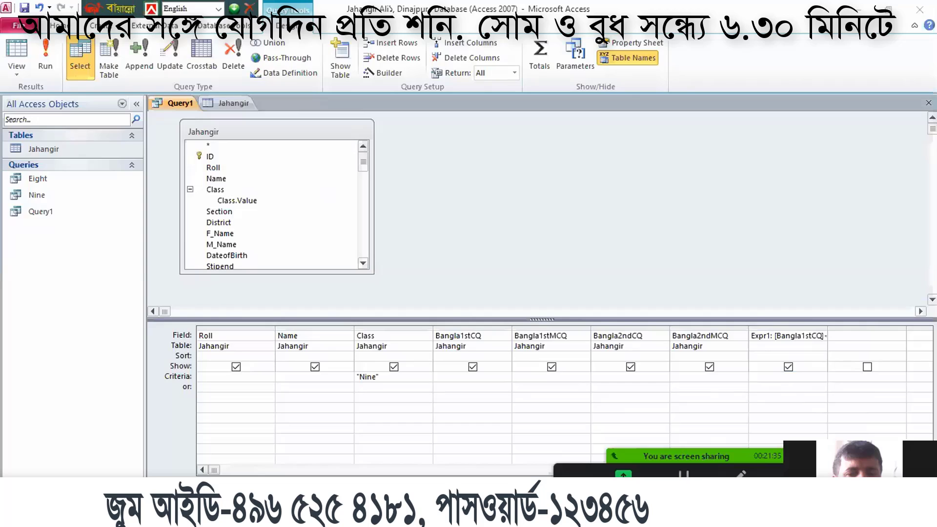
# Step: Switch to Notepad++ and copy the whole line 72, including the banglatotal name
pyautogui.click(624, 516)
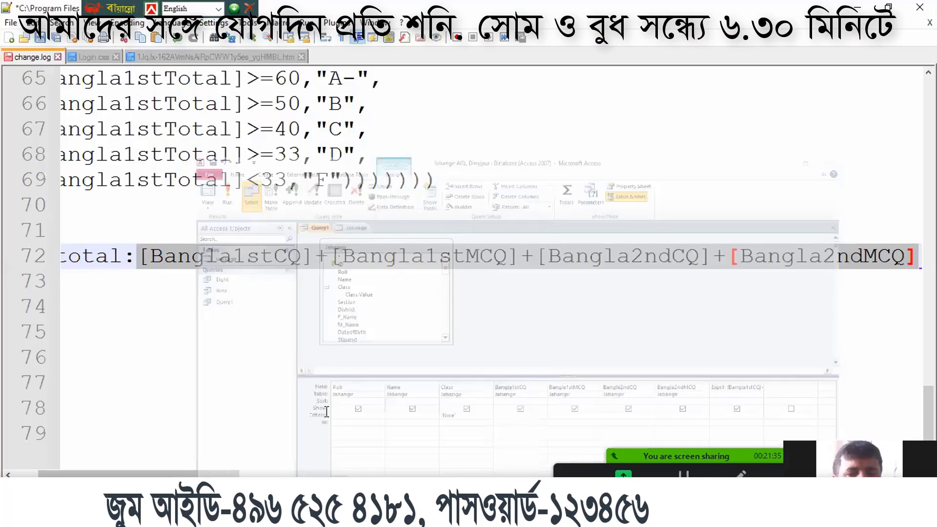
pyautogui.click(95, 262)
pyautogui.click(18, 263)
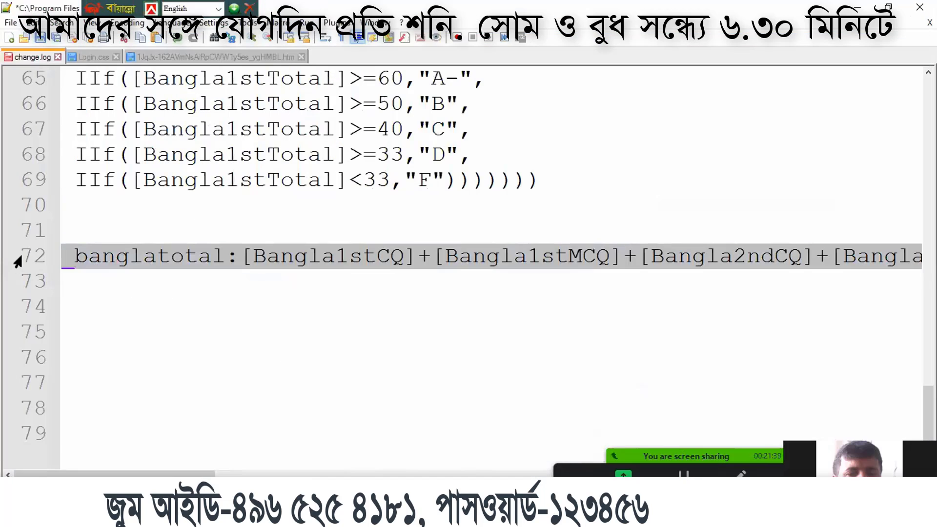
pyautogui.rightClick(67, 262)
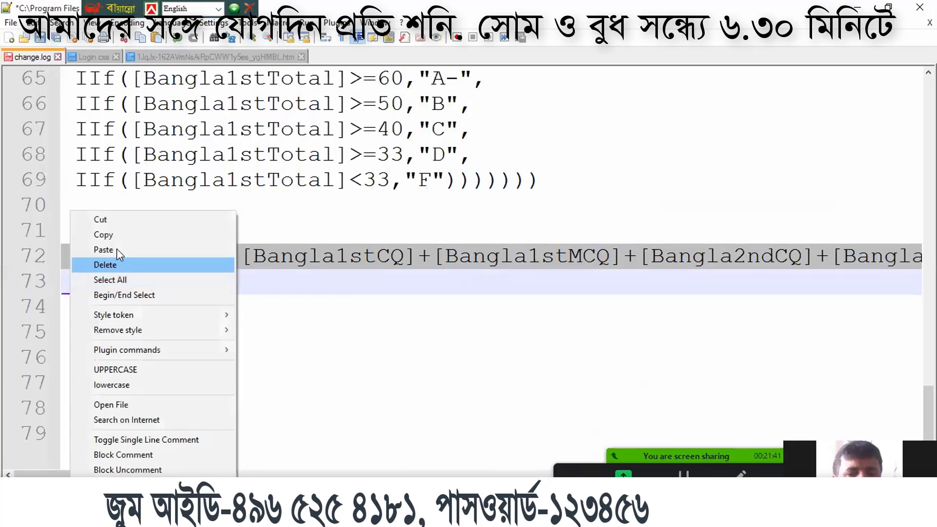
pyautogui.click(103, 235)
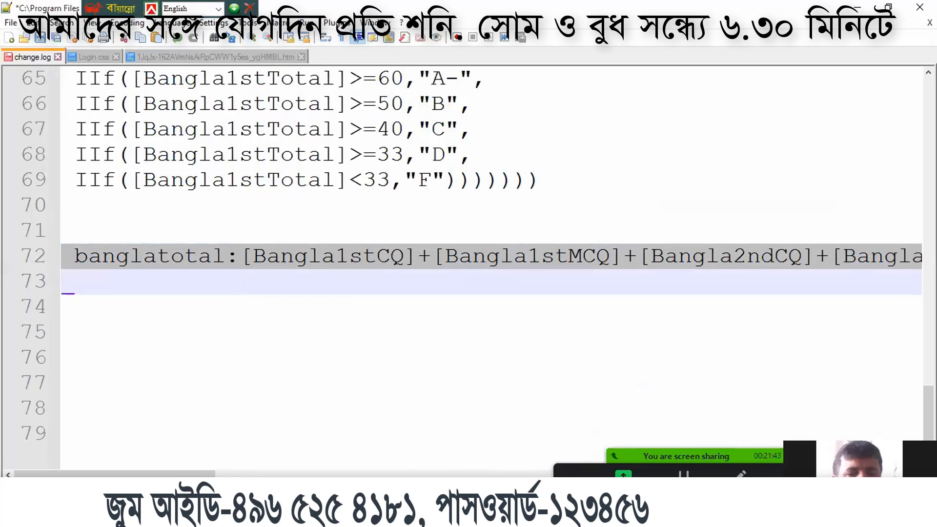
# Step: Replace the calculated field after Bangla2ndMCQ in the Access query with the copied banglatotal expression, and run the query
pyautogui.hotkey('alt', 'Tab')
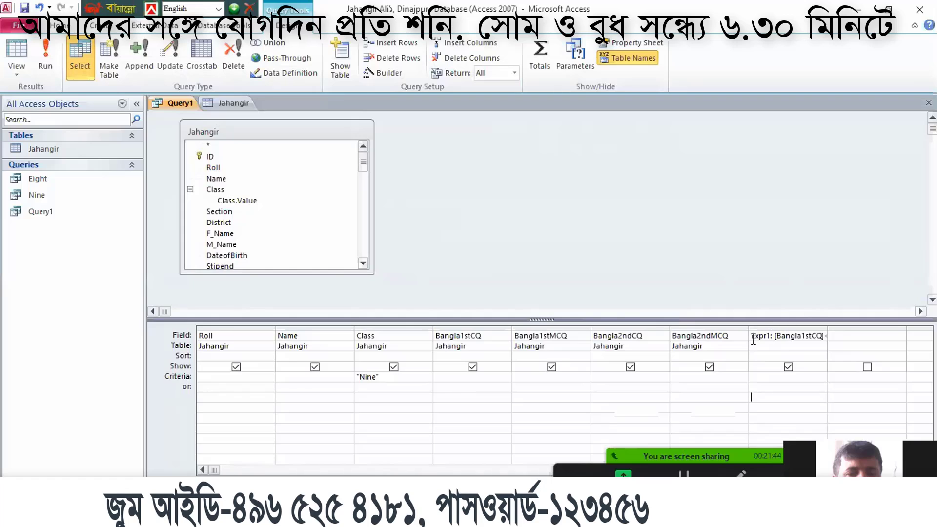
pyautogui.moveTo(754, 336); pyautogui.dragTo(828, 336)
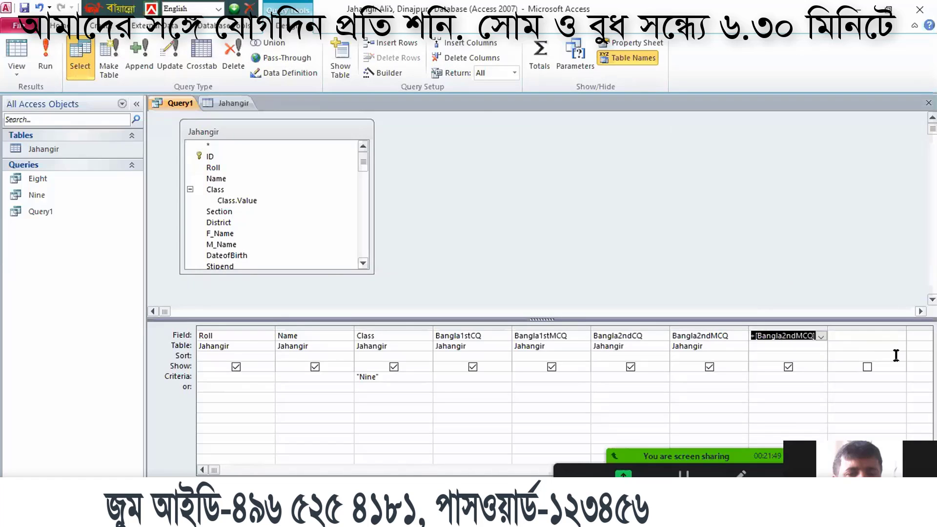
pyautogui.press('Delete')
pyautogui.rightClick(787, 336)
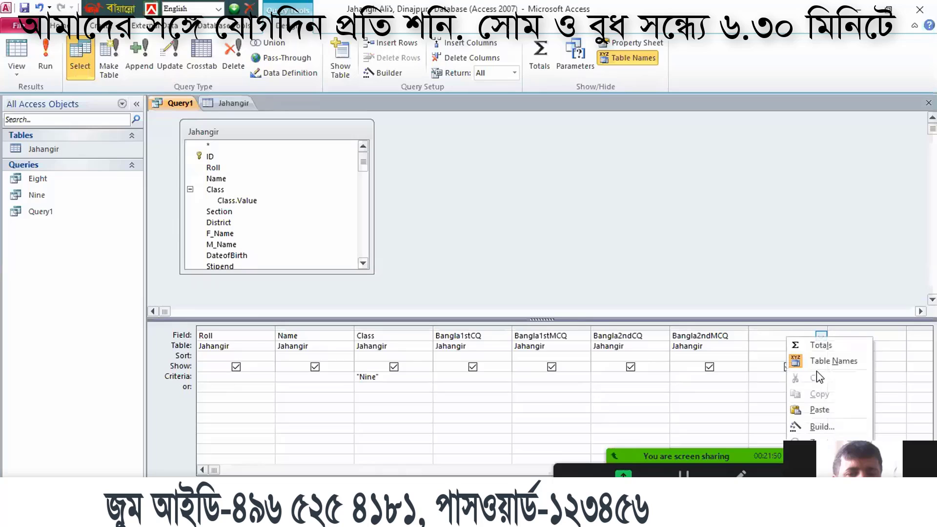
pyautogui.click(820, 409)
pyautogui.click(754, 397)
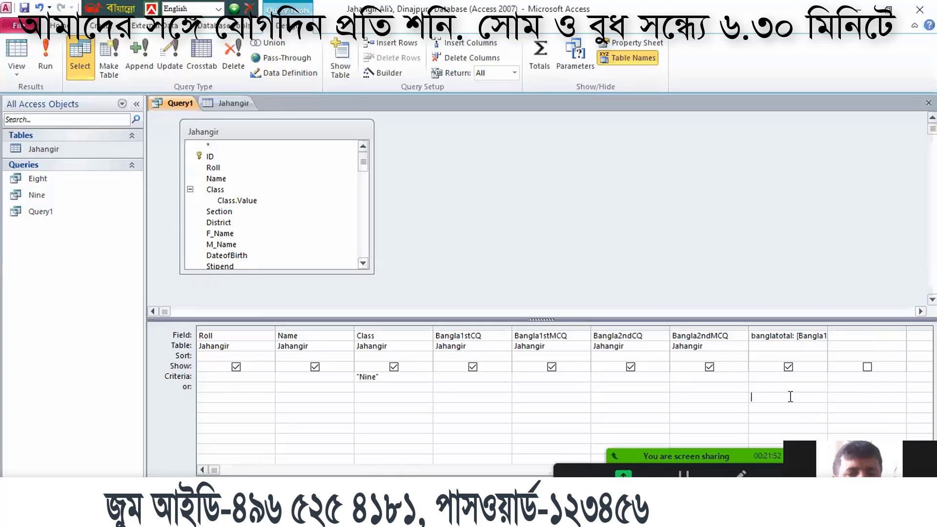
pyautogui.click(51, 68)
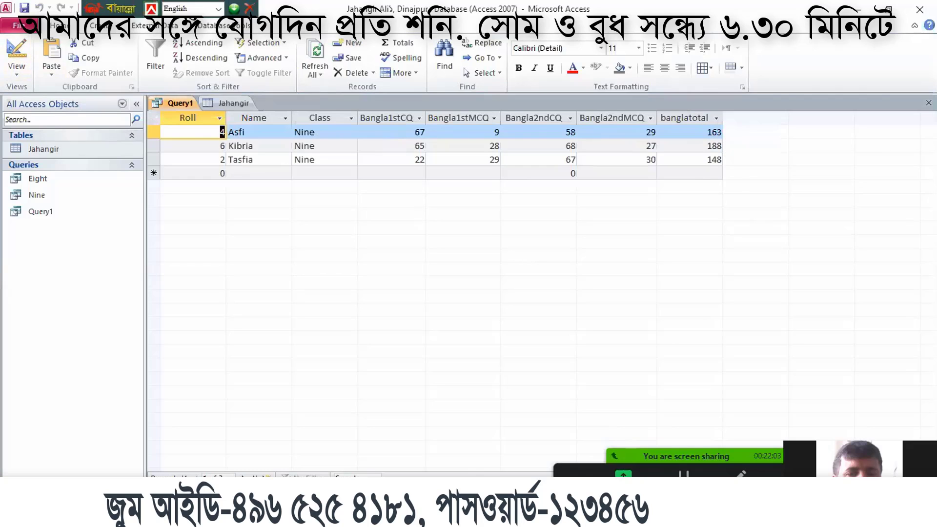
# Step: Return the Access query to Design view and copy the name banglatotal from the calculated field
pyautogui.click(456, 516)
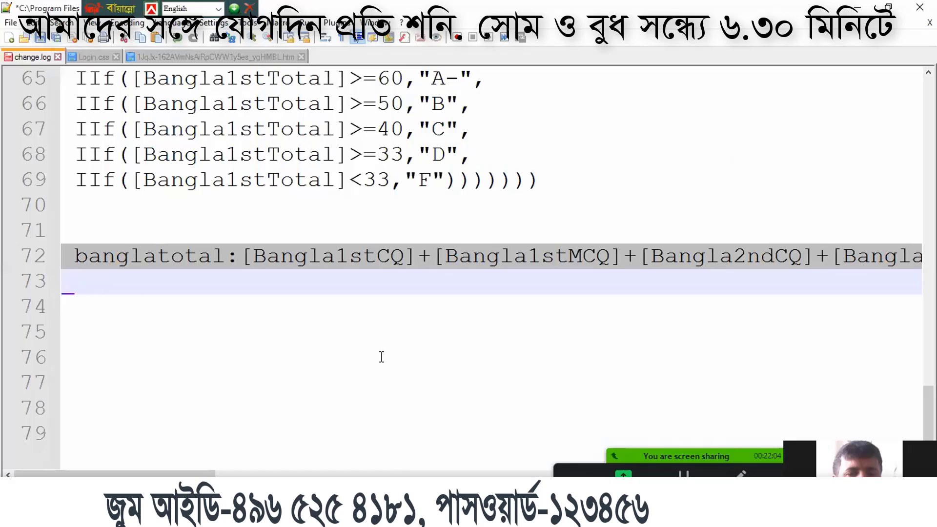
pyautogui.scroll(2, 381, 357)
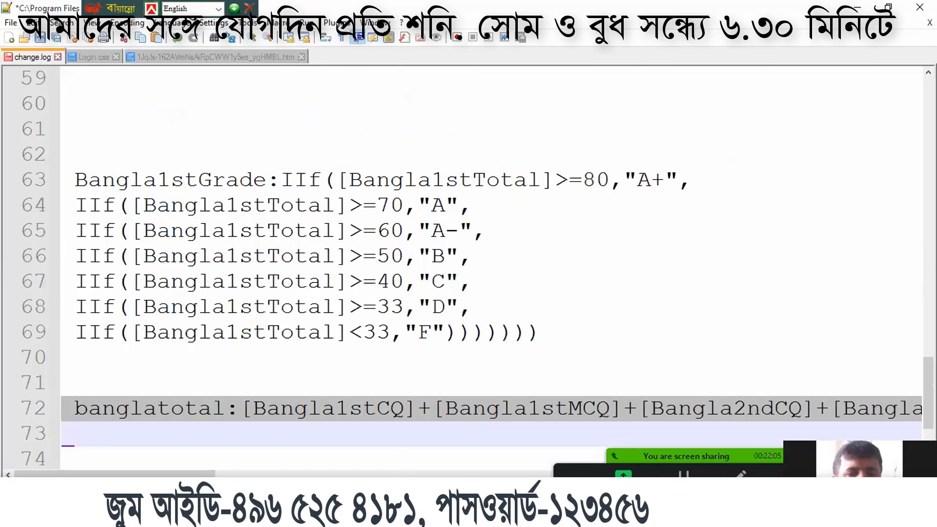
pyautogui.hotkey('alt', 'Tab')
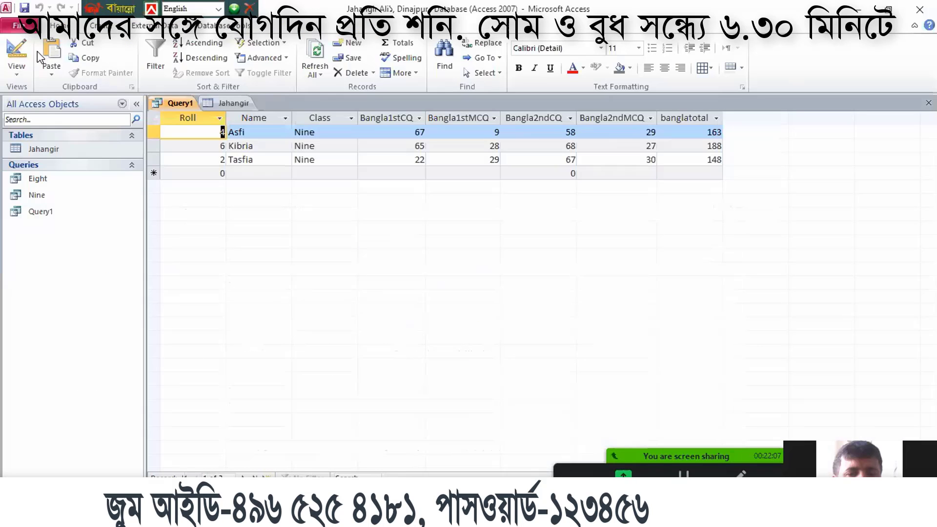
pyautogui.click(23, 52)
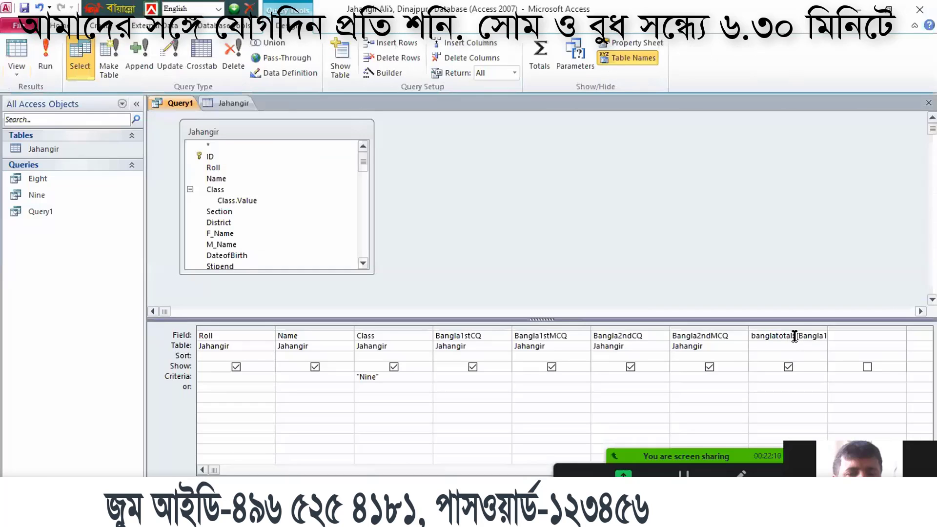
pyautogui.moveTo(795, 335); pyautogui.dragTo(751, 336)
pyautogui.rightClick(773, 336)
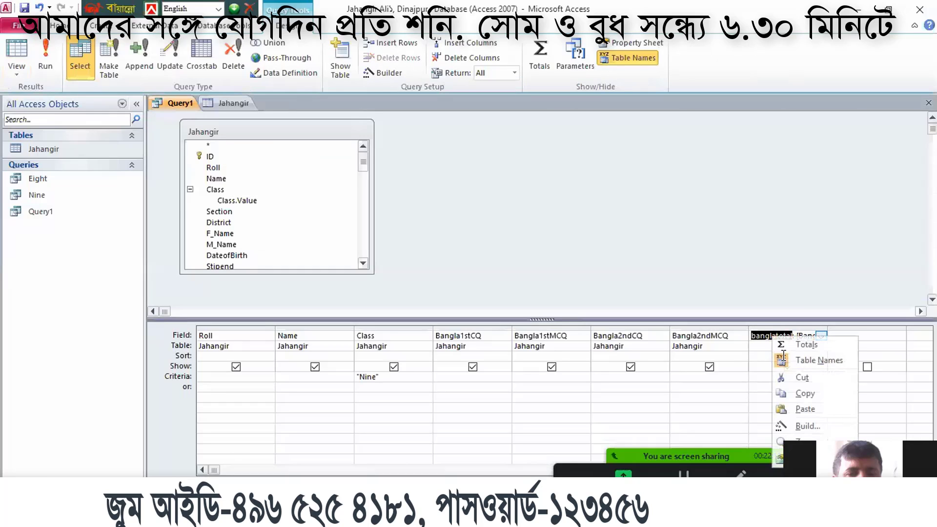
pyautogui.click(803, 394)
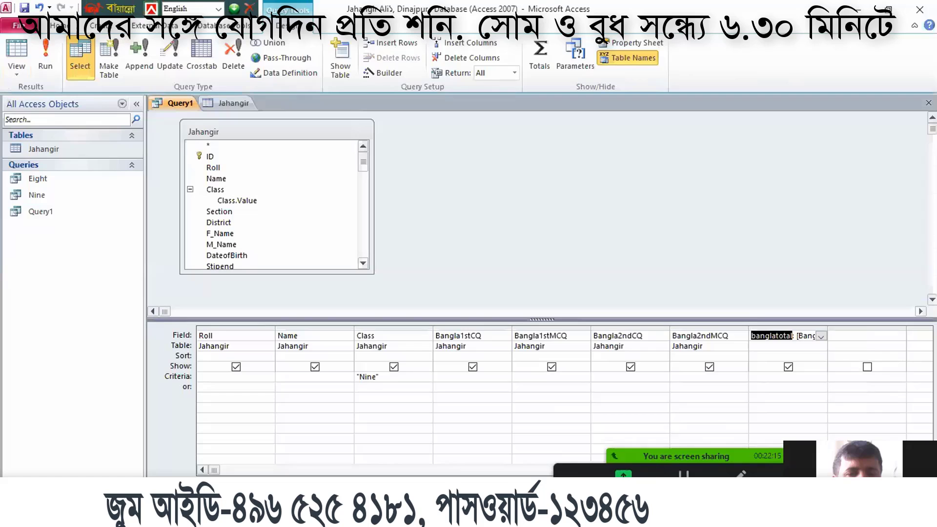
# Step: Switch to Notepad++ and paste the name banglatotal on empty line 75 below the total expression
pyautogui.hotkey('alt', 'Tab')
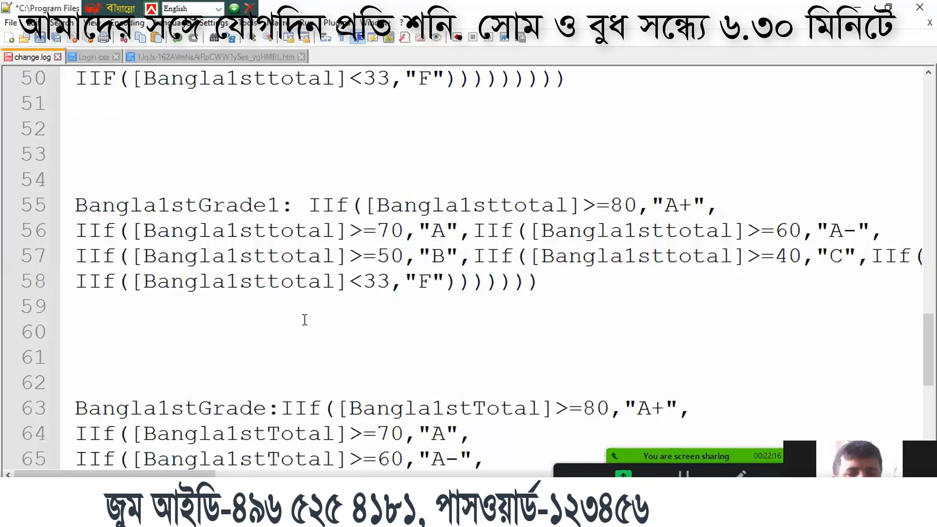
pyautogui.scroll(5, 155, 401)
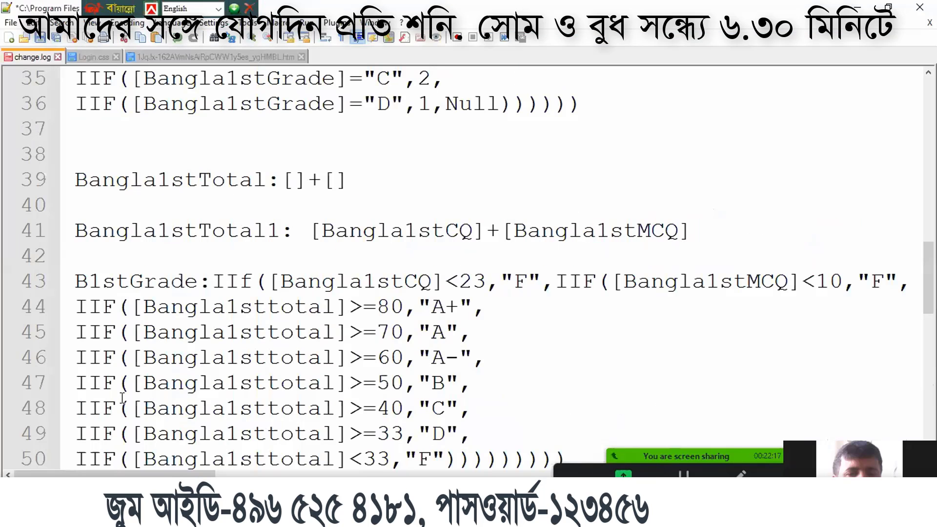
pyautogui.scroll(-9, 122, 398)
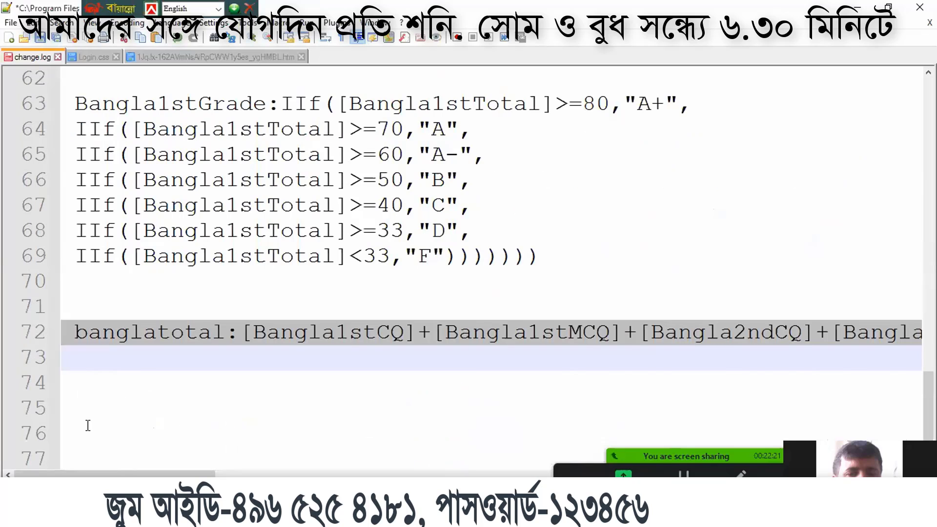
pyautogui.click(87, 426)
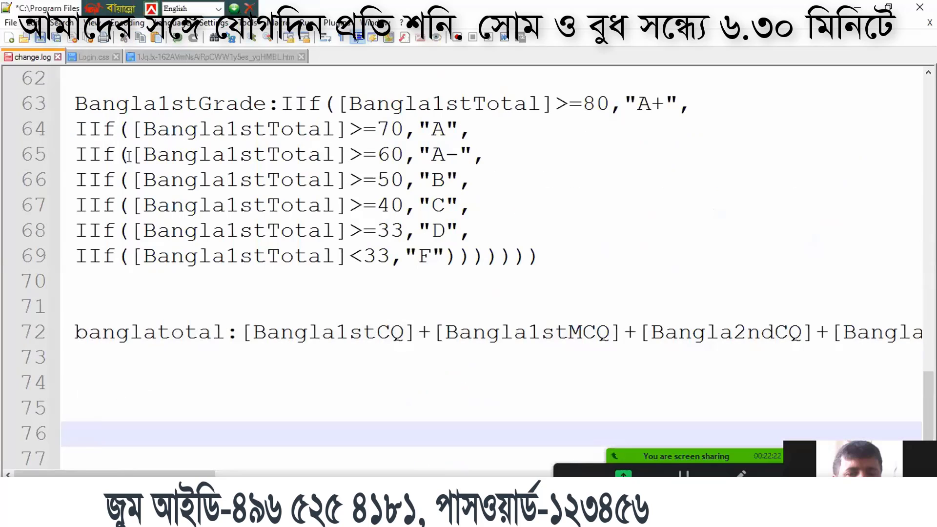
pyautogui.rightClick(87, 405)
pyautogui.click(120, 156)
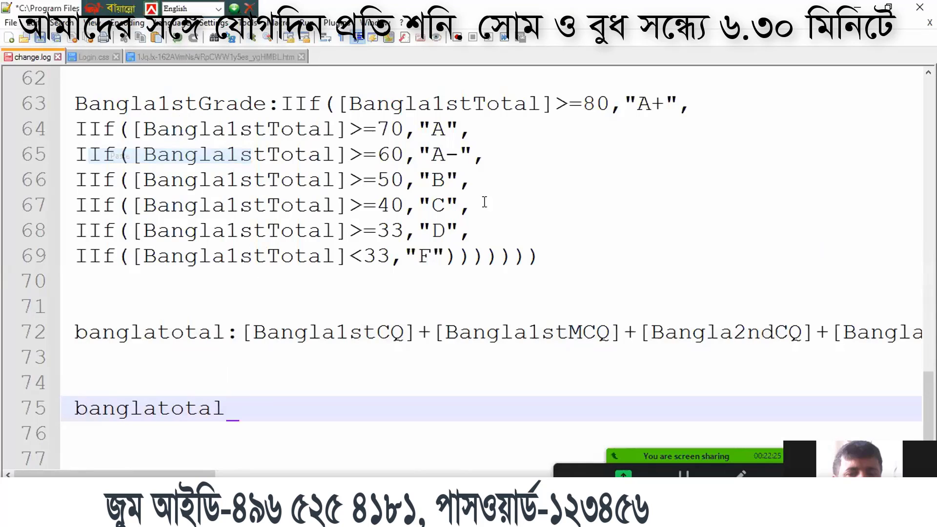
# Step: Copy the complete Bangla1stGrade expression from lines 63 to 69 and paste it at line 77
pyautogui.moveTo(541, 255); pyautogui.dragTo(45, 117)
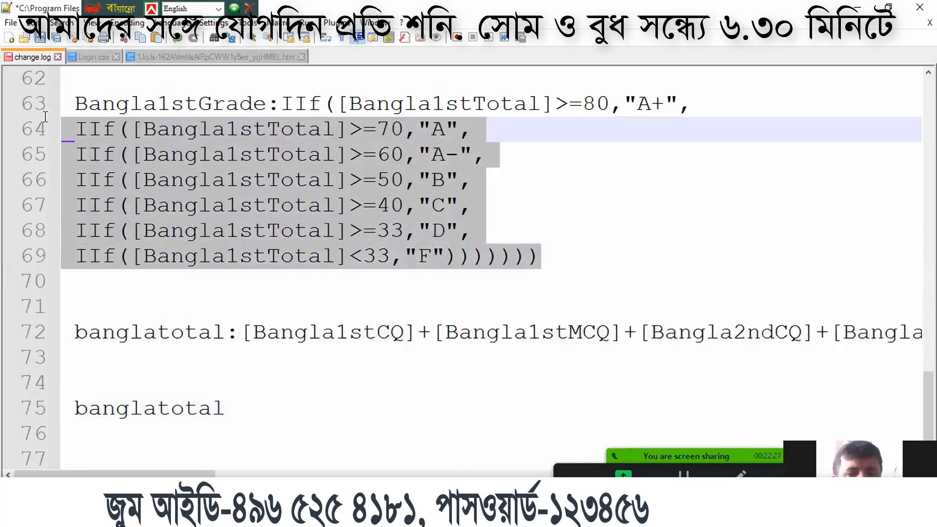
pyautogui.click(524, 215)
pyautogui.moveTo(546, 256); pyautogui.dragTo(35, 108)
pyautogui.rightClick(145, 138)
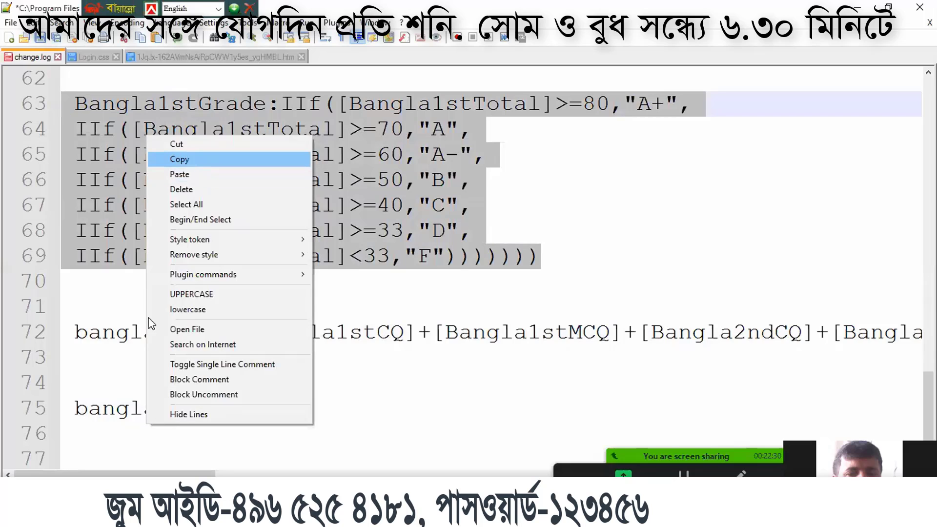
pyautogui.click(200, 161)
pyautogui.scroll(-1, 103, 425)
pyautogui.rightClick(92, 395)
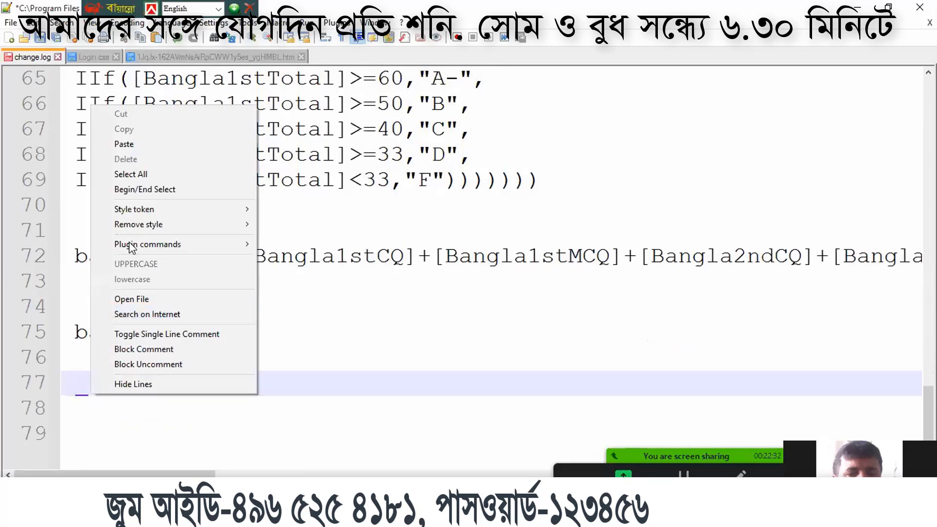
pyautogui.click(147, 144)
# Step: Copy banglatotal from line 75 and paste it over Bangla1stTotal in the >=80 condition on line 77
pyautogui.moveTo(252, 234); pyautogui.dragTo(27, 235)
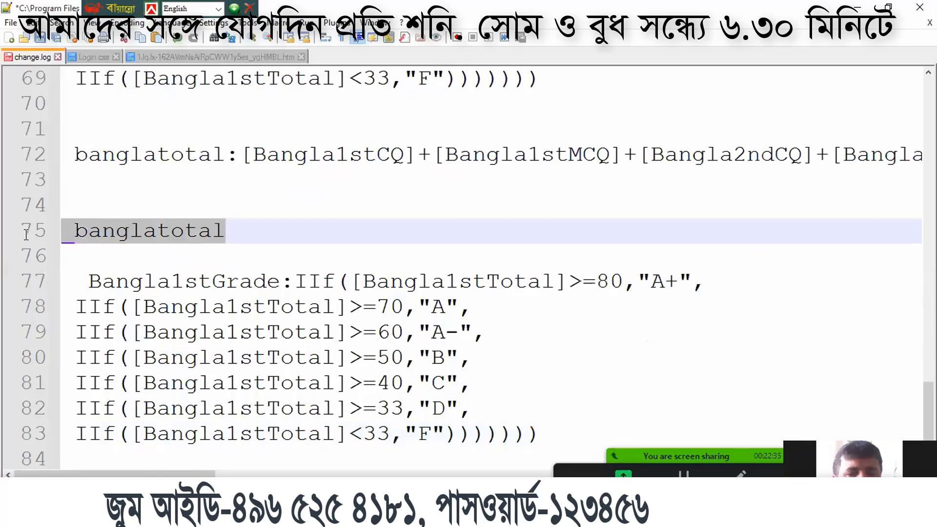
pyautogui.rightClick(110, 233)
pyautogui.click(155, 235)
pyautogui.doubleClick(463, 281)
pyautogui.rightClick(464, 282)
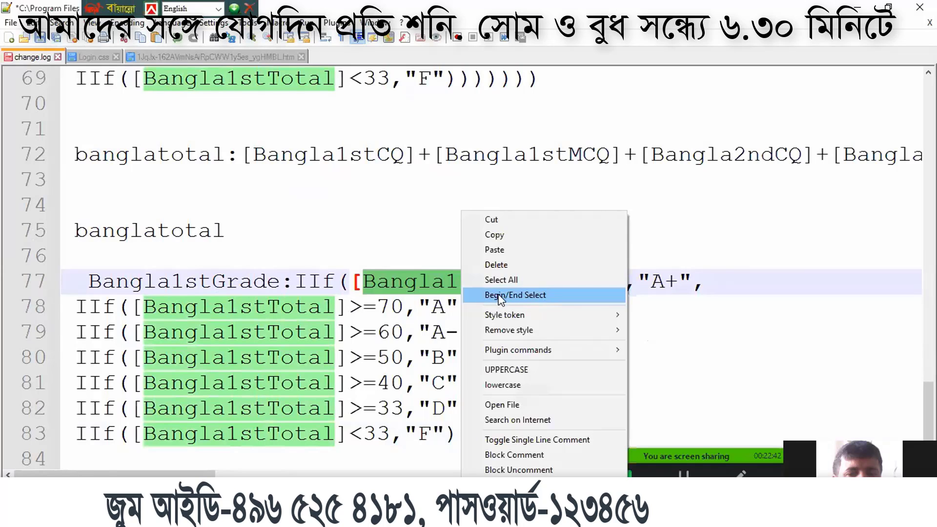
pyautogui.click(494, 249)
# Step: Replace Bangla1stTotal with the copied banglatotal in the >=70 condition on line 78
pyautogui.doubleClick(201, 304)
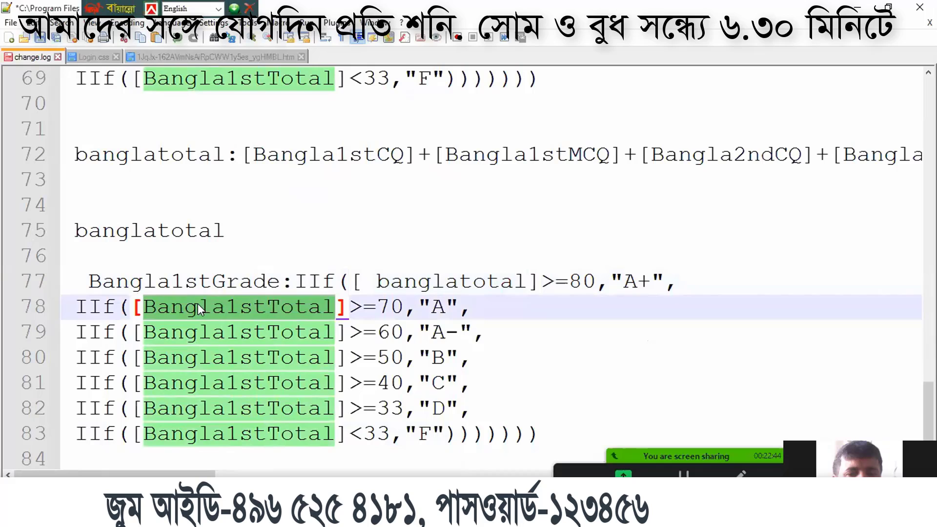
pyautogui.rightClick(198, 303)
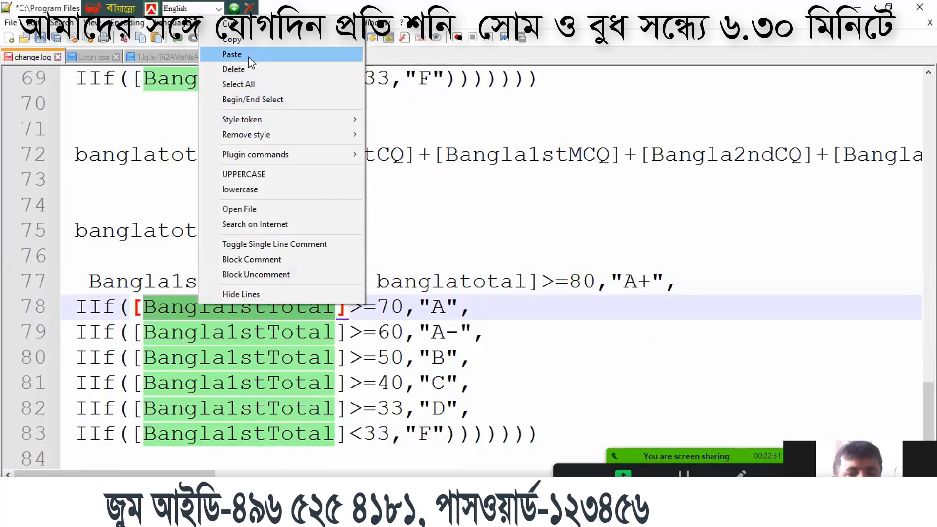
pyautogui.click(231, 54)
# Step: Replace Bangla1stTotal with the copied banglatotal in the >=60 and >=50 conditions on lines 79 and 80
pyautogui.click(210, 327)
pyautogui.doubleClick(210, 327)
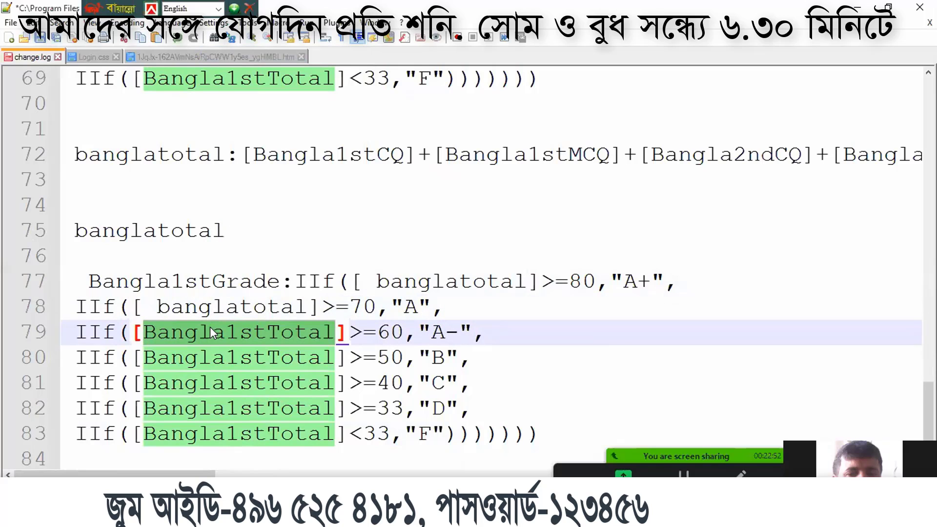
pyautogui.tripleClick(210, 327)
pyautogui.rightClick(211, 327)
pyautogui.doubleClick(212, 338)
pyautogui.rightClick(212, 338)
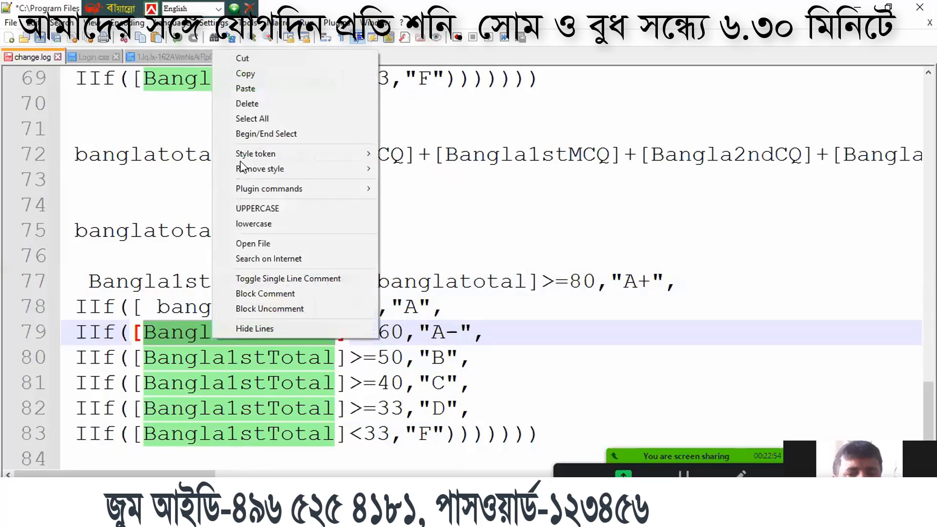
pyautogui.click(256, 87)
pyautogui.doubleClick(237, 354)
pyautogui.rightClick(237, 352)
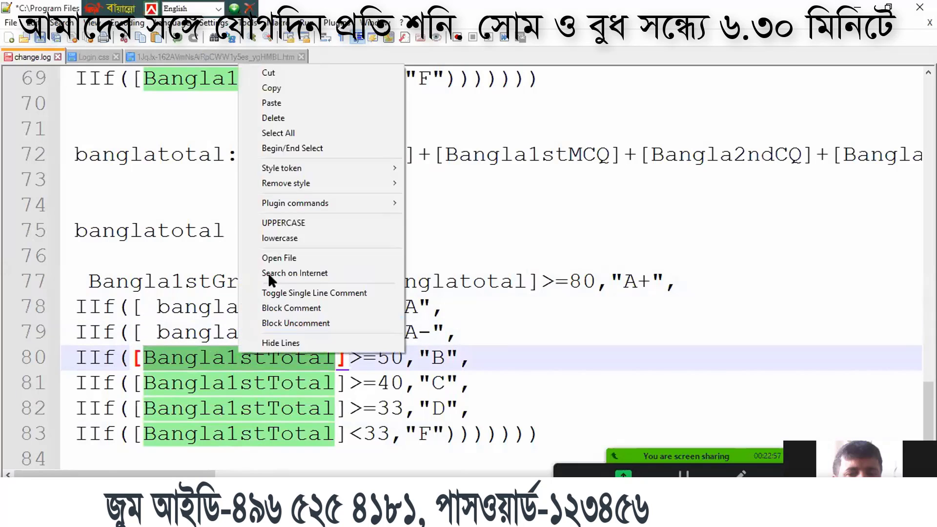
pyautogui.click(271, 103)
# Step: Paste banglatotal over Bangla1stTotal in the >=40, >=33 and <33 conditions on lines 81 to 83
pyautogui.doubleClick(249, 385)
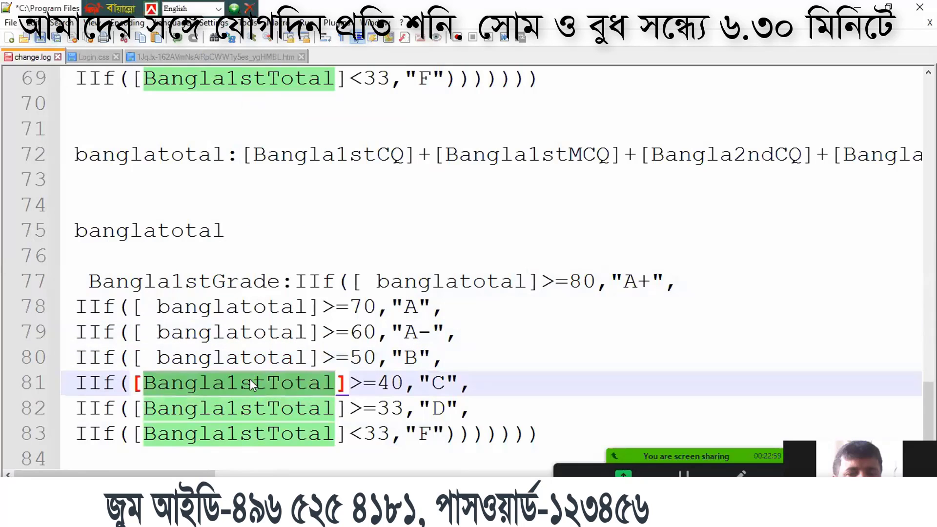
pyautogui.rightClick(250, 384)
pyautogui.click(296, 137)
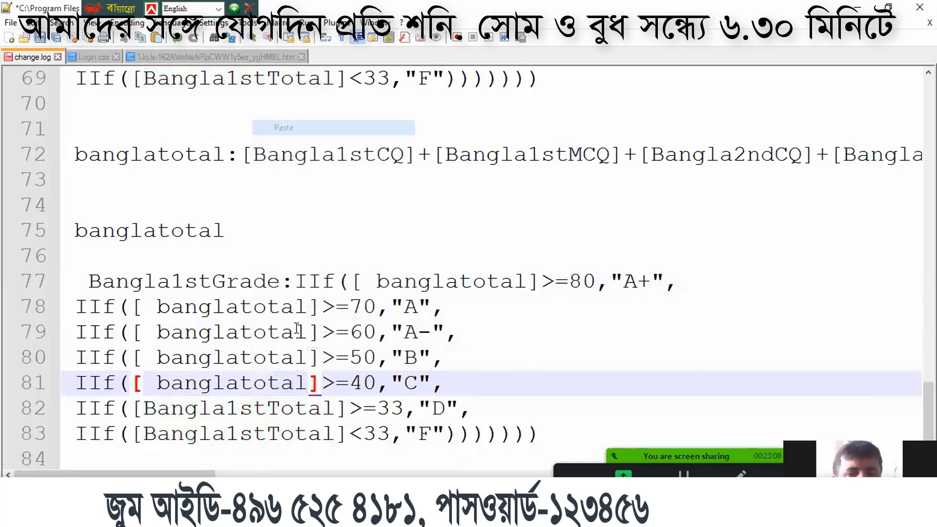
pyautogui.doubleClick(254, 408)
pyautogui.rightClick(251, 405)
pyautogui.click(323, 151)
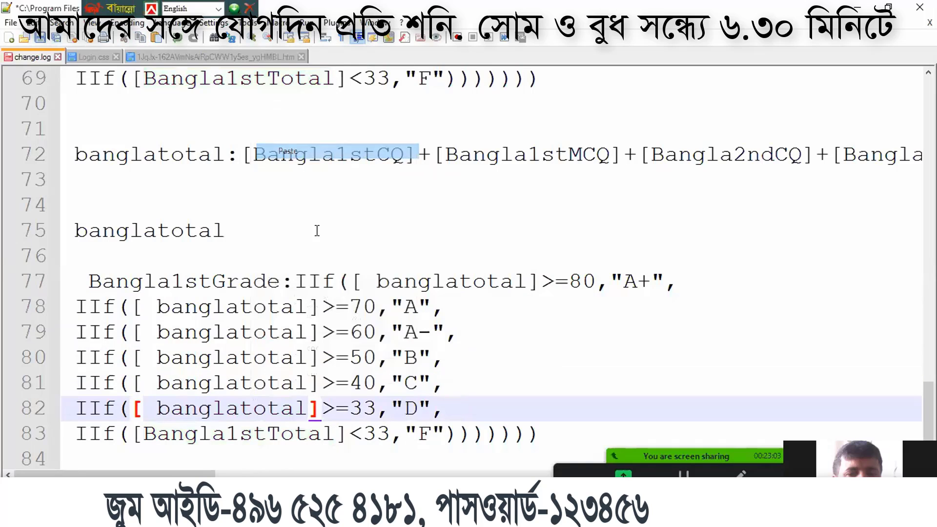
pyautogui.doubleClick(262, 431)
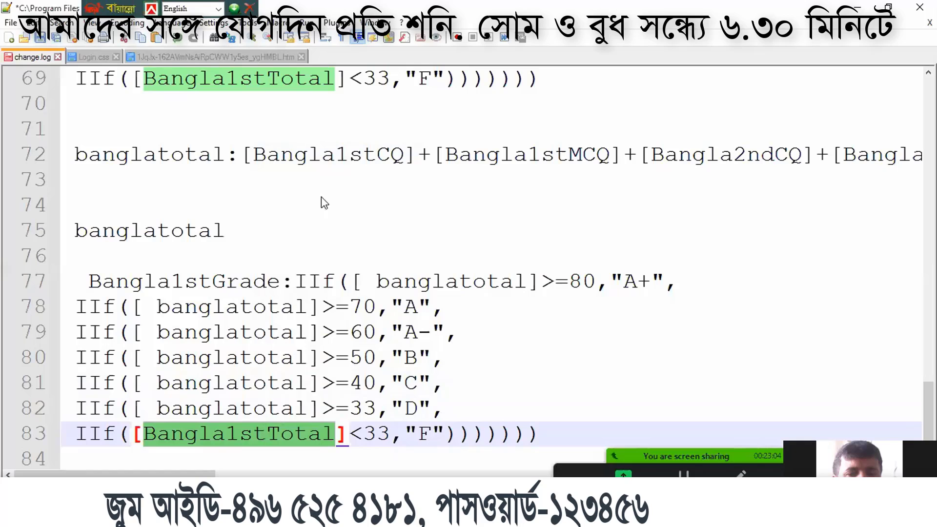
pyautogui.rightClick(323, 171)
pyautogui.click(323, 160)
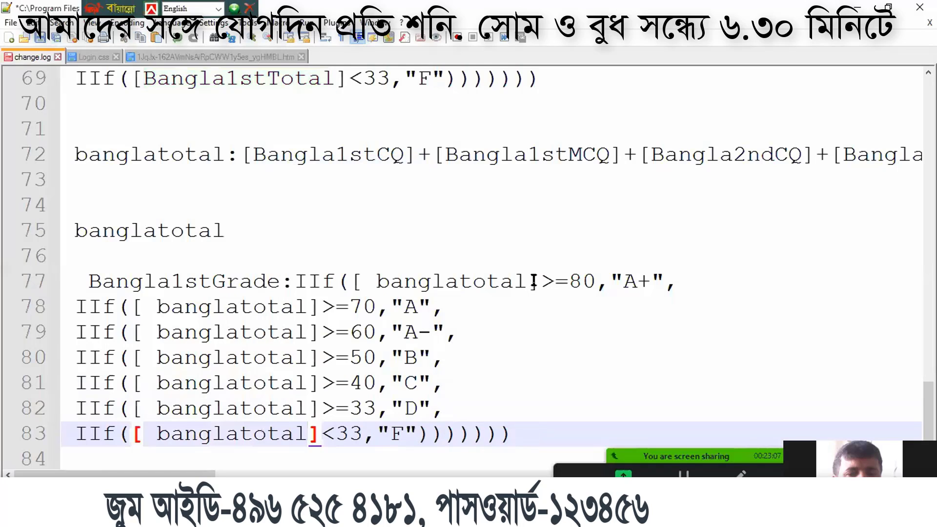
# Step: Set the A+ threshold on line 77 to 160, keeping the comma and opening quote before A+ intact
pyautogui.click(584, 281)
pyautogui.doubleClick(572, 279)
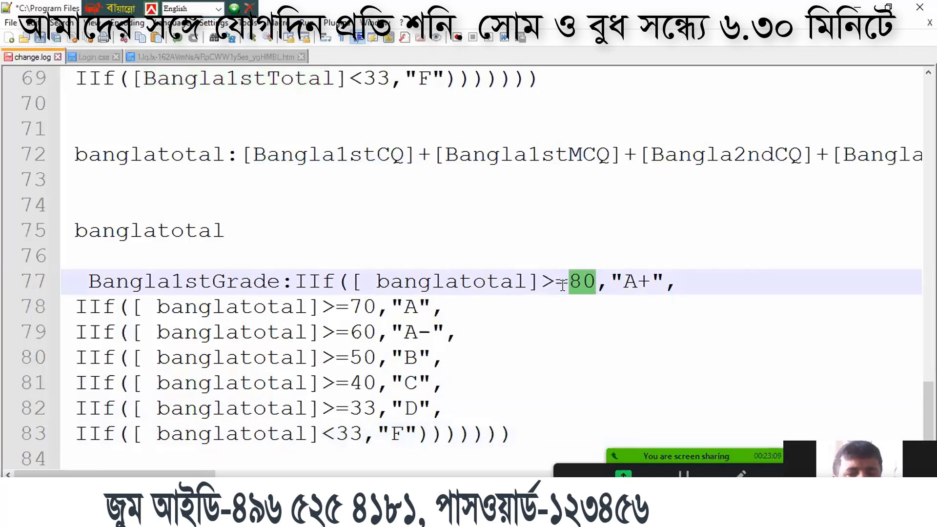
pyautogui.write('160')
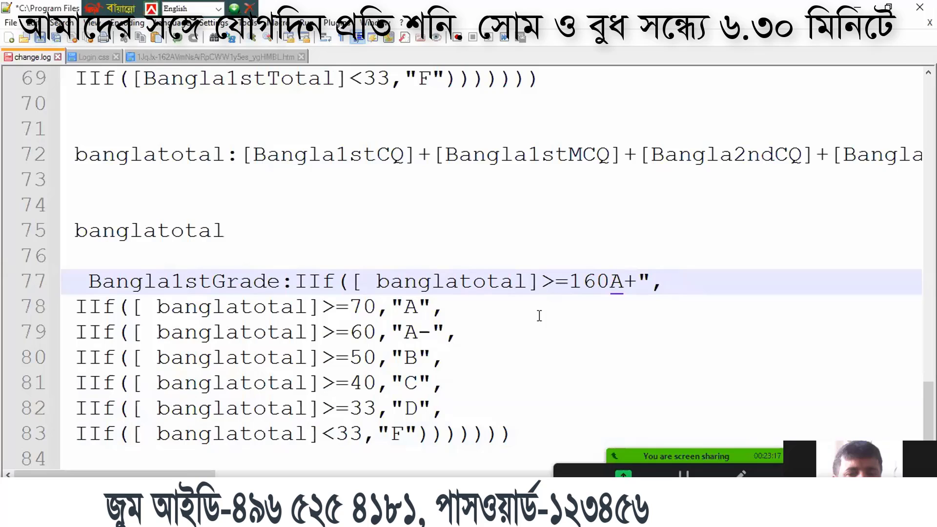
pyautogui.write('"A')
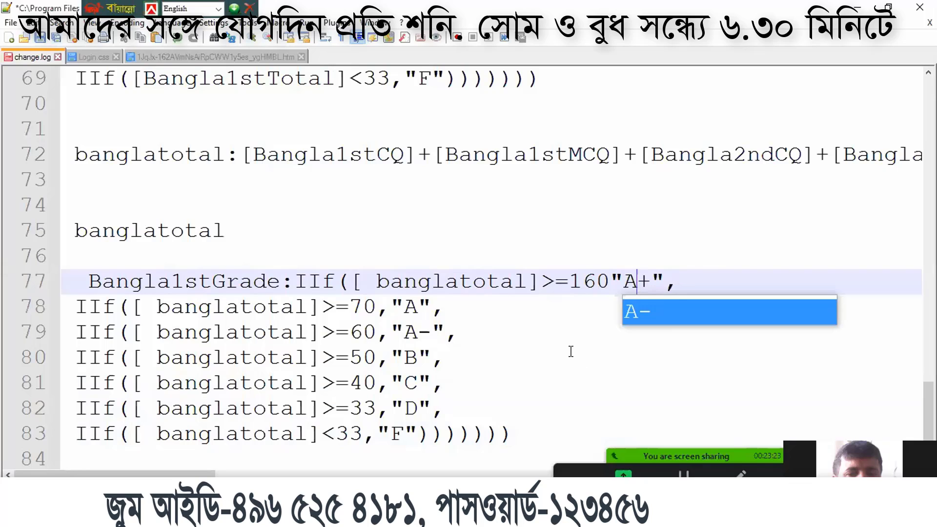
pyautogui.click(615, 283)
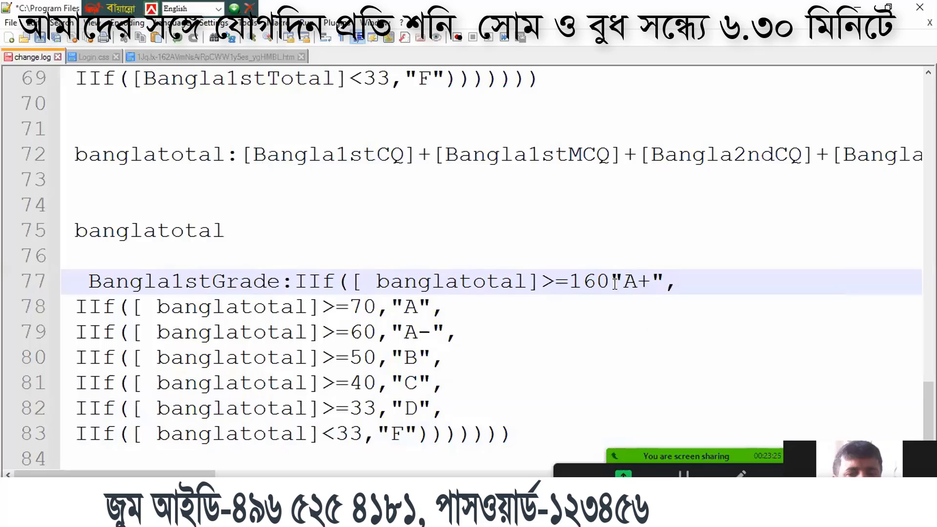
pyautogui.write(',')
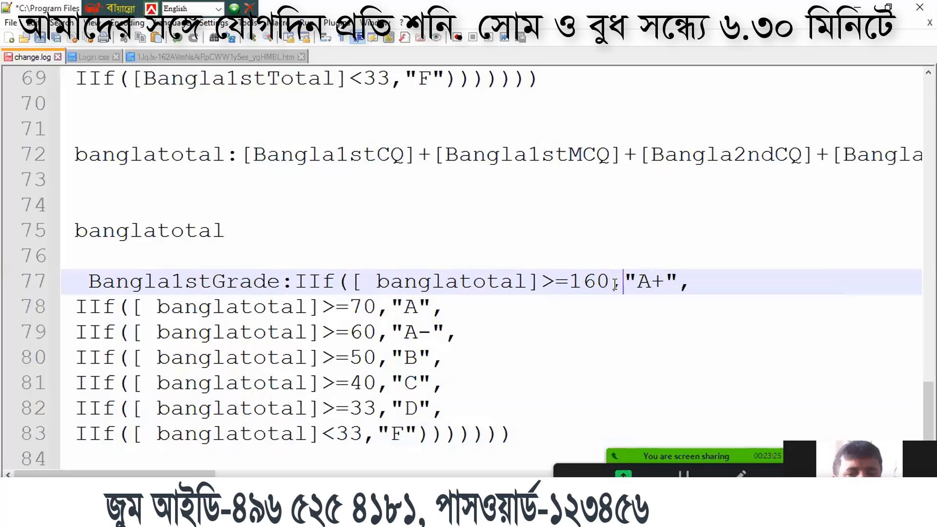
# Step: Set the thresholds on lines 78 to 80 to 140 for A, 120 for A- and 100 for B
pyautogui.click(376, 306)
pyautogui.doubleClick(356, 306)
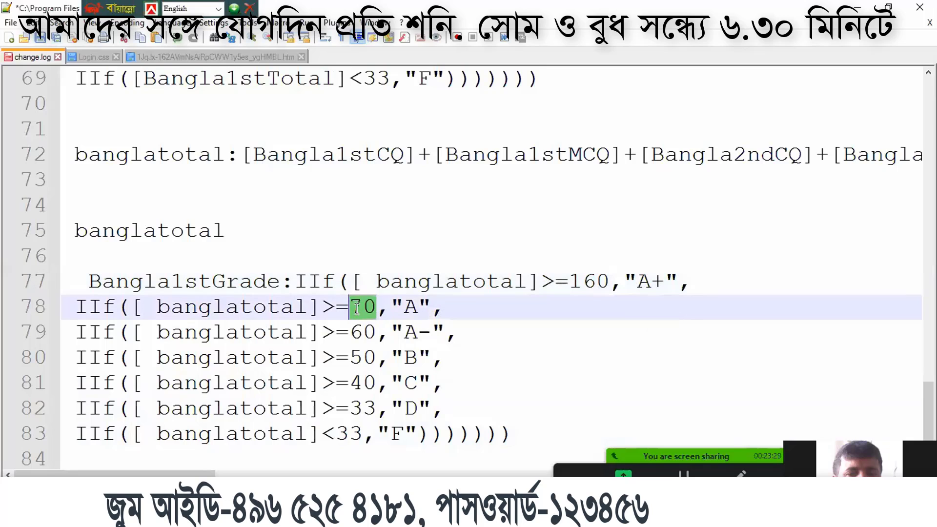
pyautogui.write('140')
pyautogui.doubleClick(364, 332)
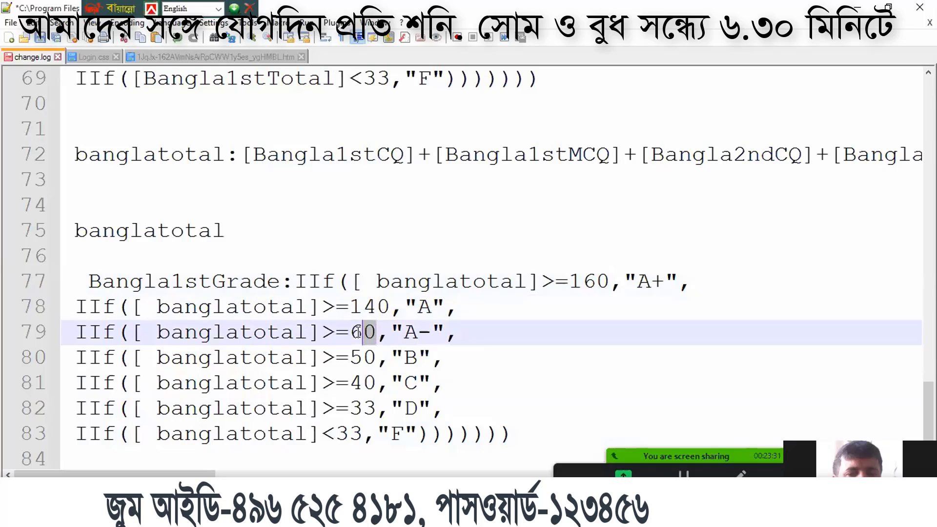
pyautogui.write('120')
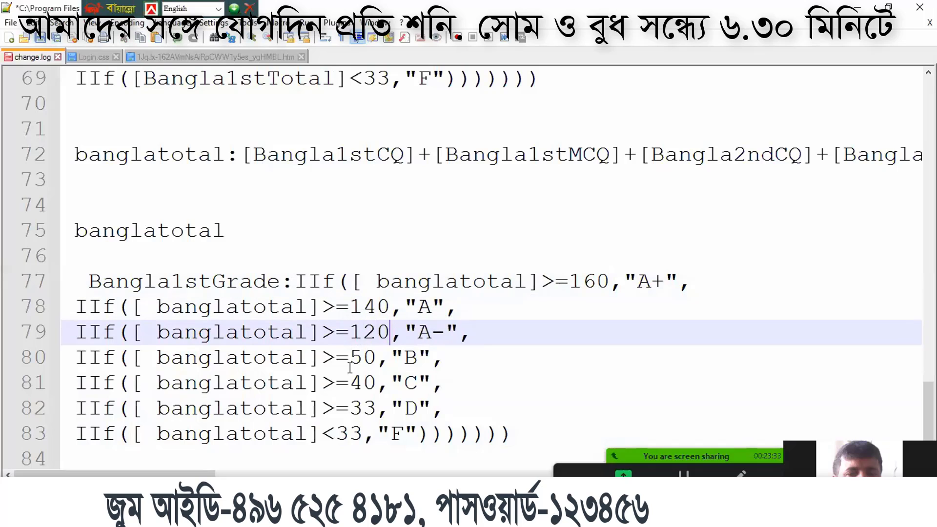
pyautogui.doubleClick(362, 358)
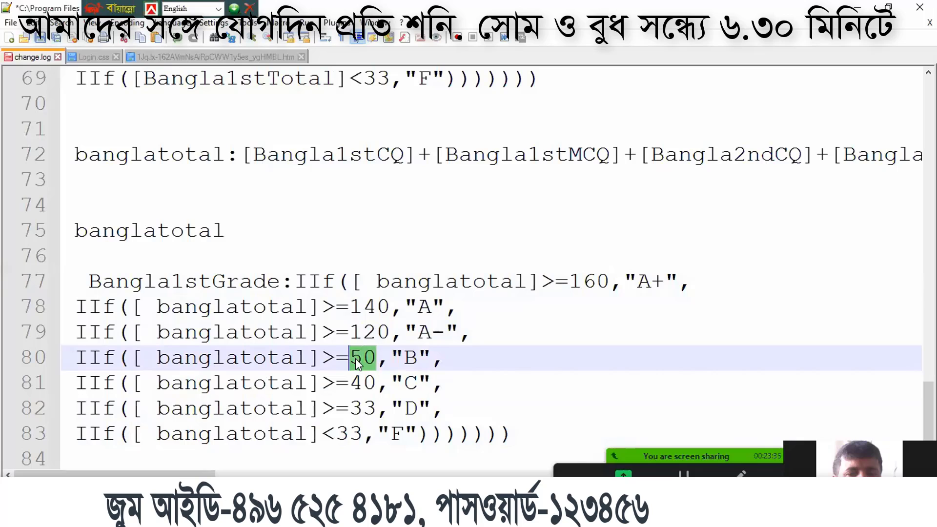
pyautogui.write('100')
# Step: Set the thresholds on lines 81 to 83 to >=80 for C, >=66 for D and <66 for F
pyautogui.doubleClick(358, 382)
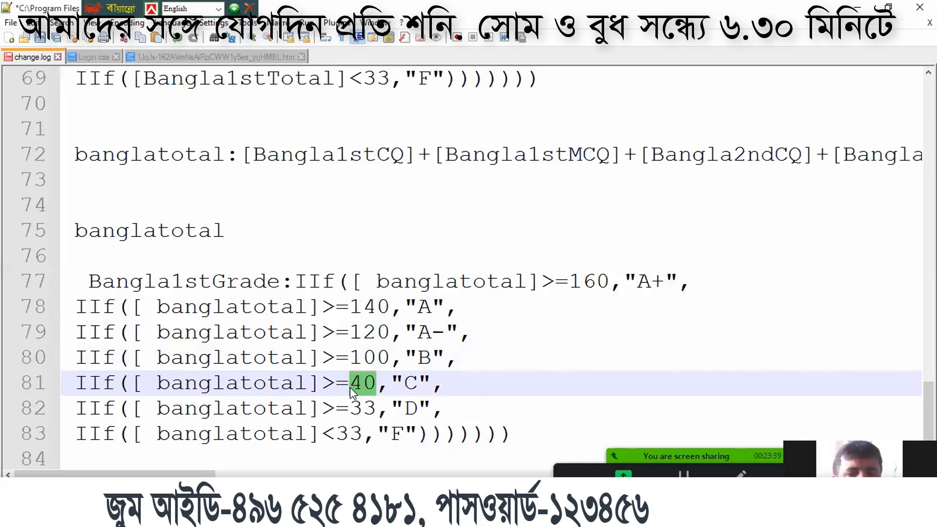
pyautogui.write('80')
pyautogui.doubleClick(355, 403)
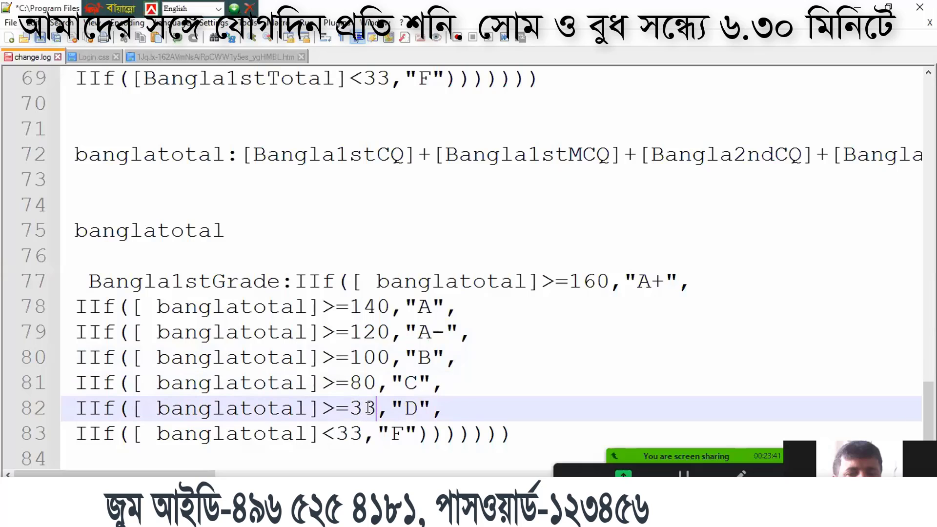
pyautogui.write('66')
pyautogui.click(359, 434)
pyautogui.doubleClick(359, 434)
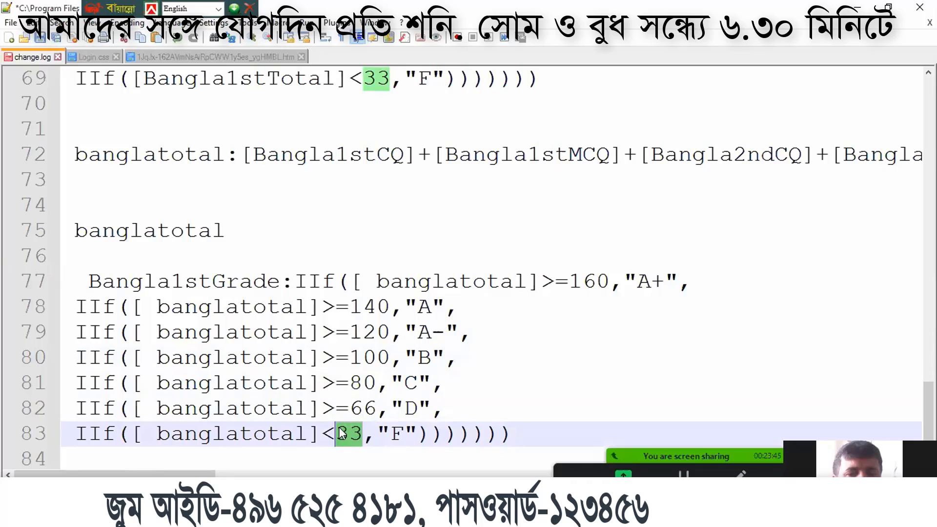
pyautogui.write('66')
pyautogui.click(511, 434)
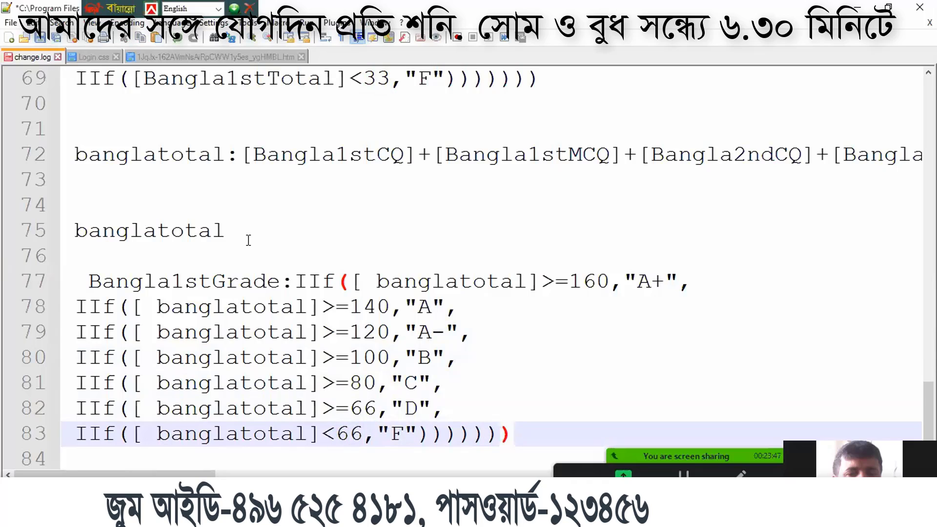
# Step: Rename Bangla1stGrade on line 77 as BanglaGrade and copy the complete expression from lines 77 to 83
pyautogui.moveTo(211, 281); pyautogui.dragTo(177, 283)
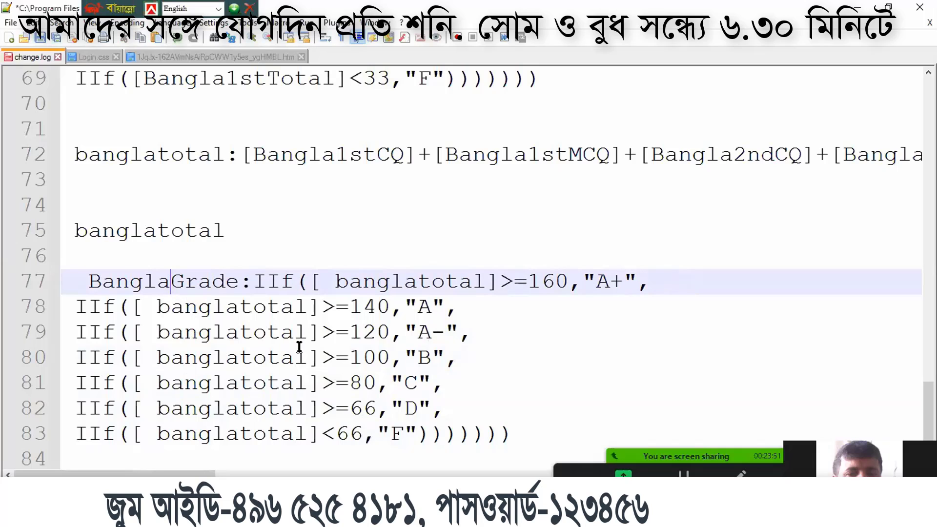
pyautogui.press('BackSpace')
pyautogui.moveTo(520, 432); pyautogui.dragTo(73, 291)
pyautogui.rightClick(74, 291)
pyautogui.click(100, 242)
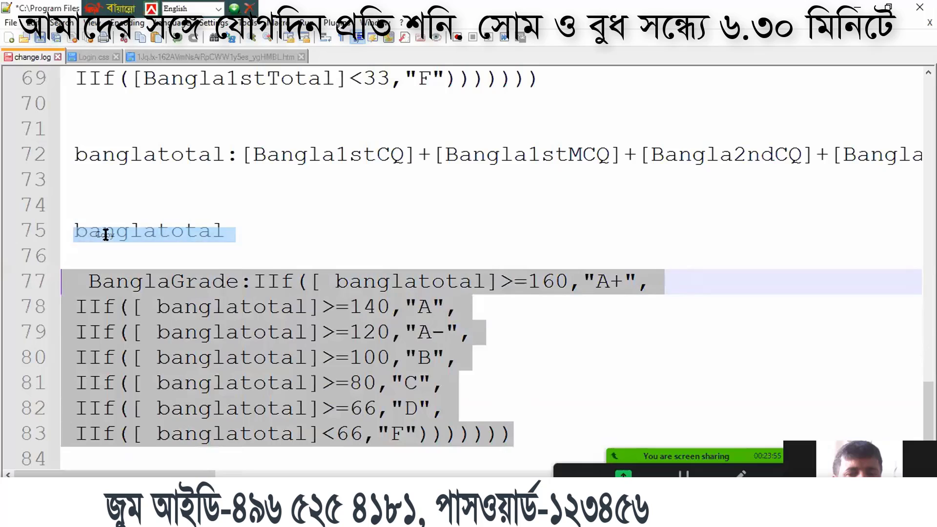
# Step: Switch to Access, paste the BanglaGrade expression into the empty field after banglatotal, and try to run the query
pyautogui.hotkey('alt', 'Tab')
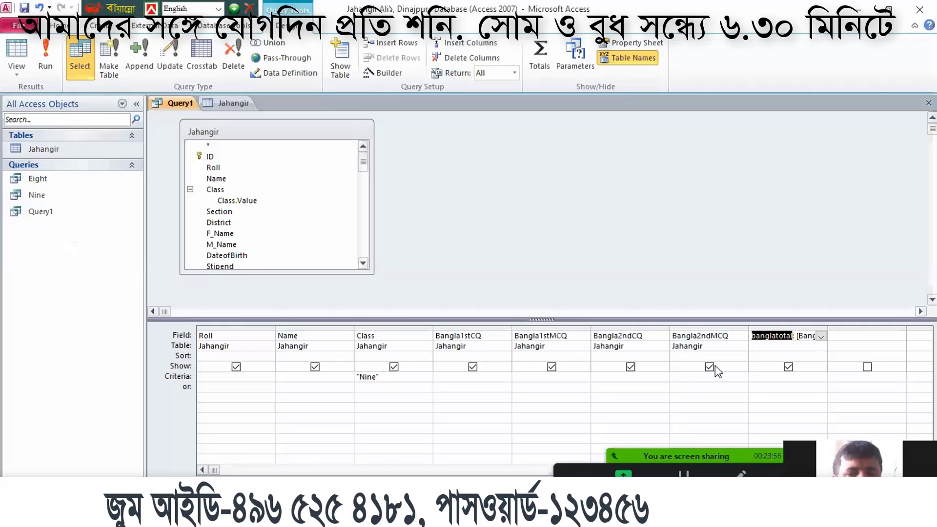
pyautogui.rightClick(858, 336)
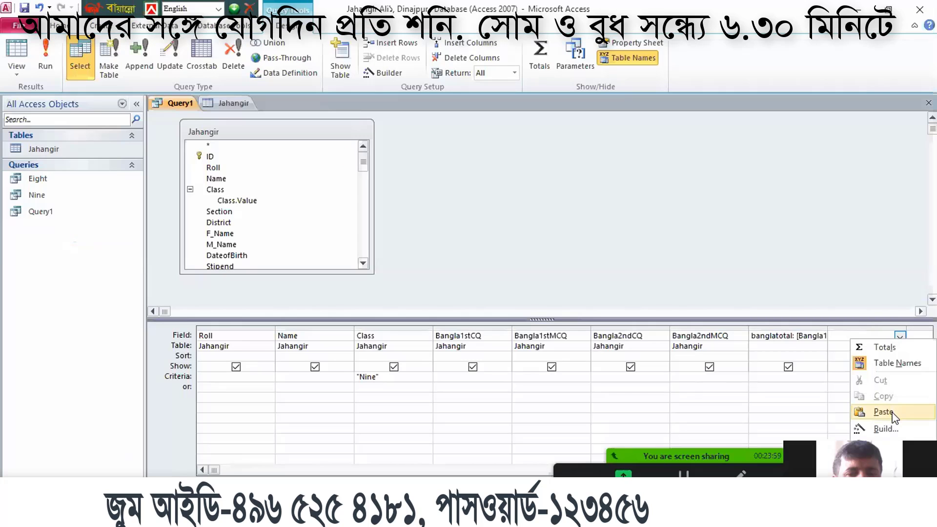
pyautogui.click(892, 412)
pyautogui.click(867, 406)
pyautogui.click(44, 54)
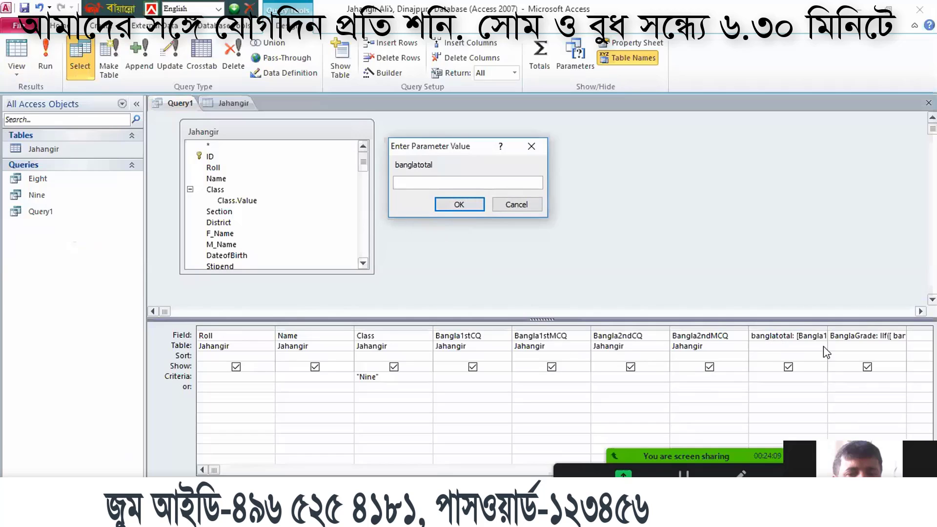
pyautogui.click(540, 147)
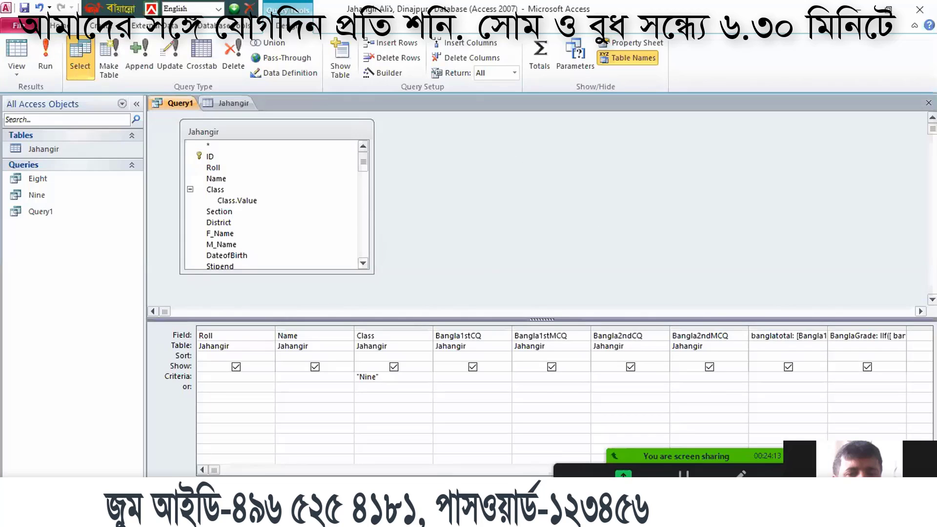
# Step: Switch to Notepad++ and delete the space before banglatotal inside the brackets on lines 77 to 79
pyautogui.hotkey('alt', 'Tab')
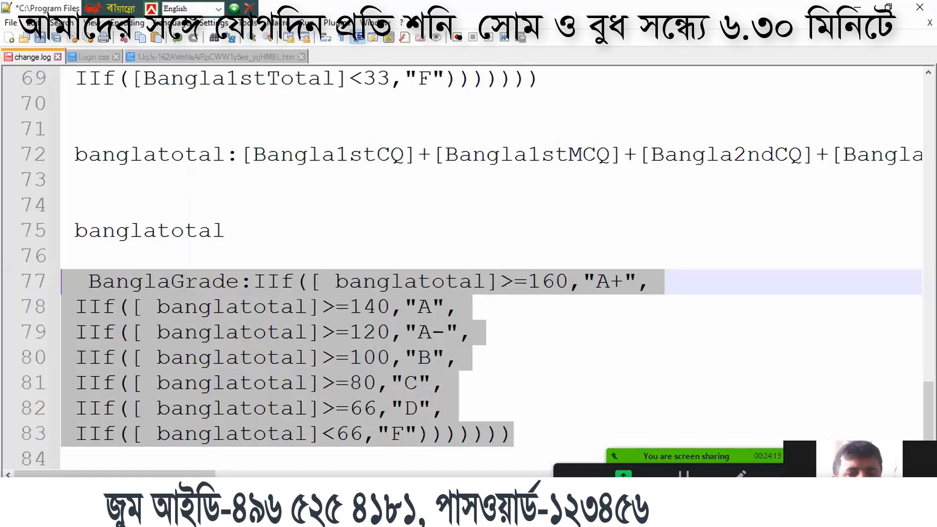
pyautogui.click(157, 321)
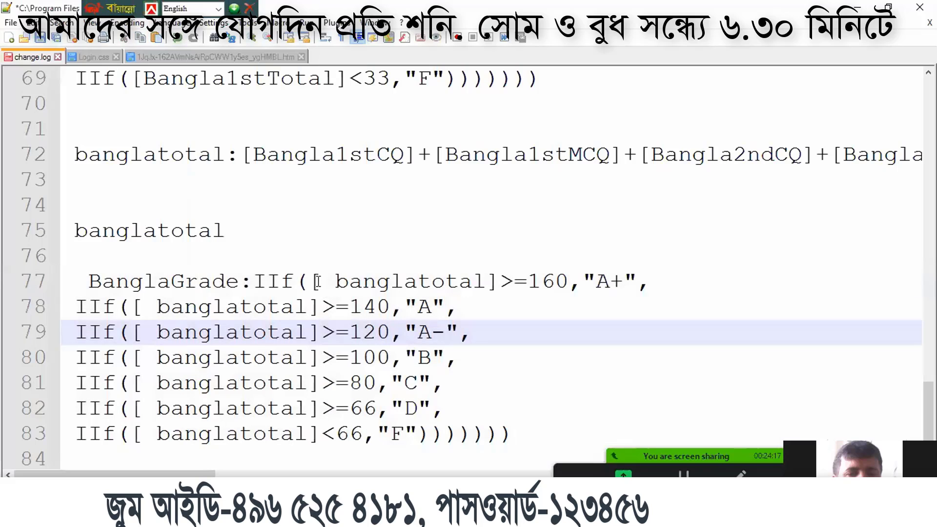
pyautogui.moveTo(317, 282); pyautogui.dragTo(335, 281)
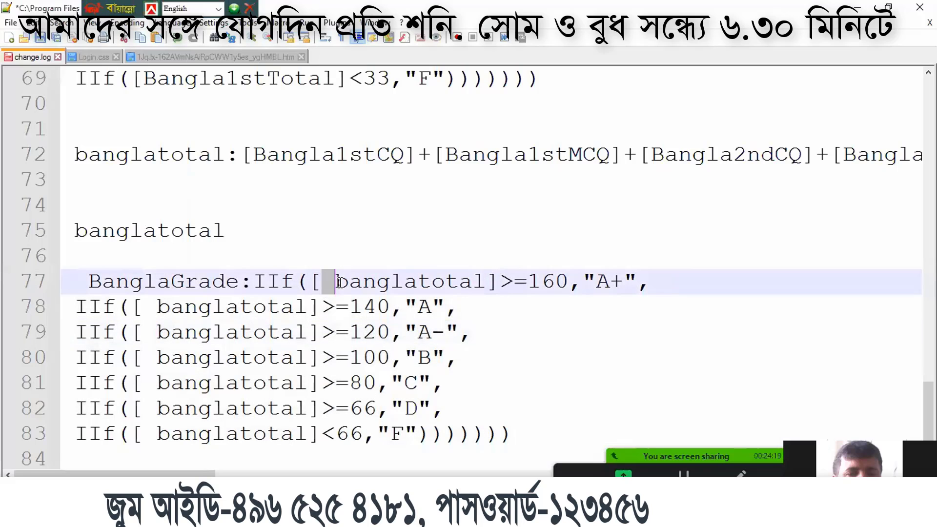
pyautogui.press('Delete')
pyautogui.click(142, 307)
pyautogui.press('Delete')
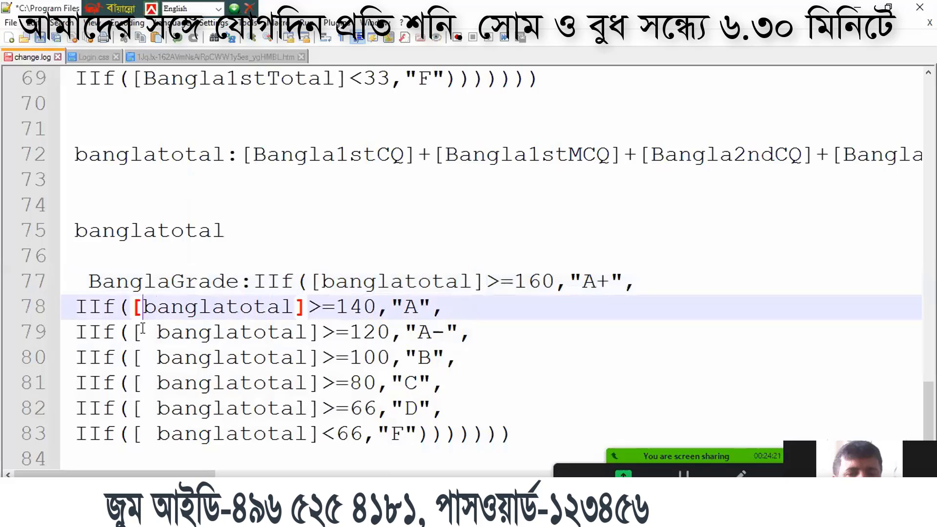
pyautogui.click(155, 335)
pyautogui.press('BackSpace')
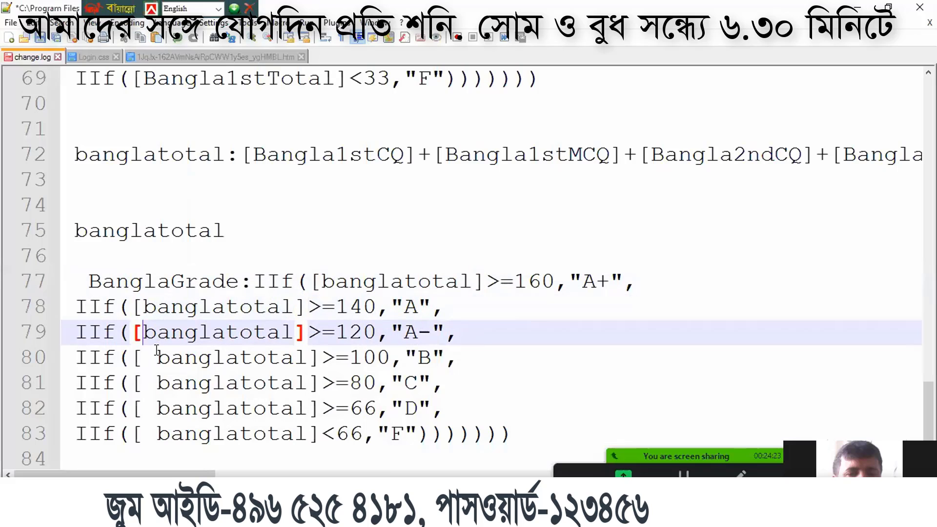
# Step: Remove the extra space between the opening bracket and banglatotal on lines 80 to 83
pyautogui.click(160, 357)
pyautogui.press('BackSpace')
pyautogui.click(159, 385)
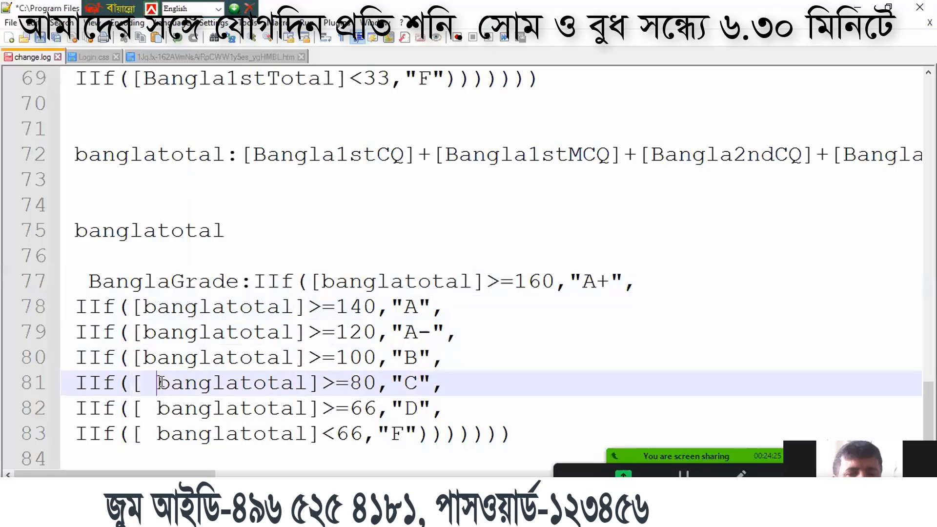
pyautogui.press('BackSpace')
pyautogui.click(157, 408)
pyautogui.press('BackSpace')
pyautogui.click(156, 434)
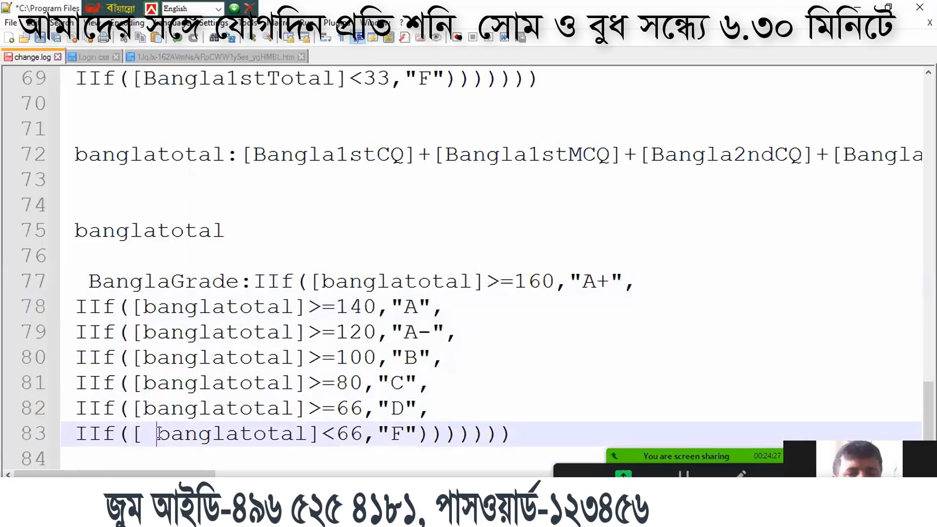
pyautogui.press('BackSpace')
# Step: Copy the corrected BanglaGrade expression from lines 77 to 83
pyautogui.moveTo(494, 430); pyautogui.dragTo(75, 278)
pyautogui.rightClick(109, 307)
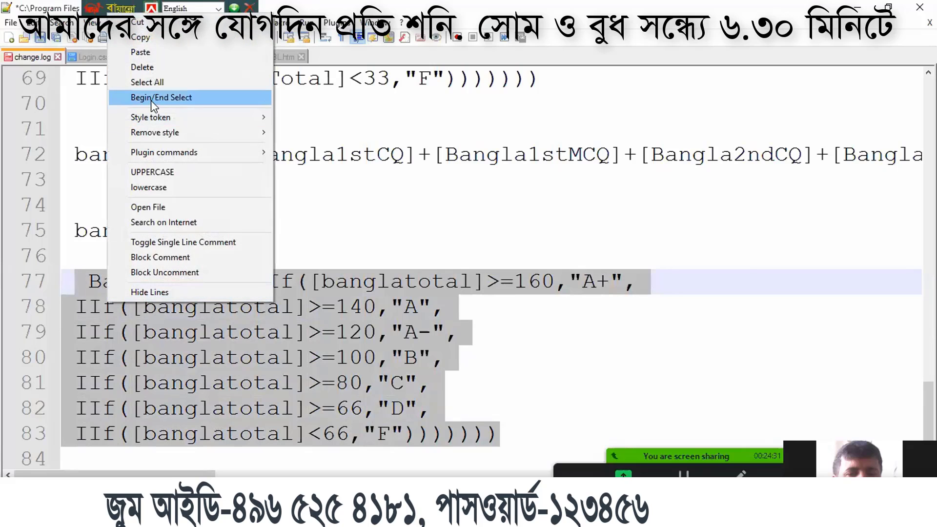
pyautogui.click(132, 40)
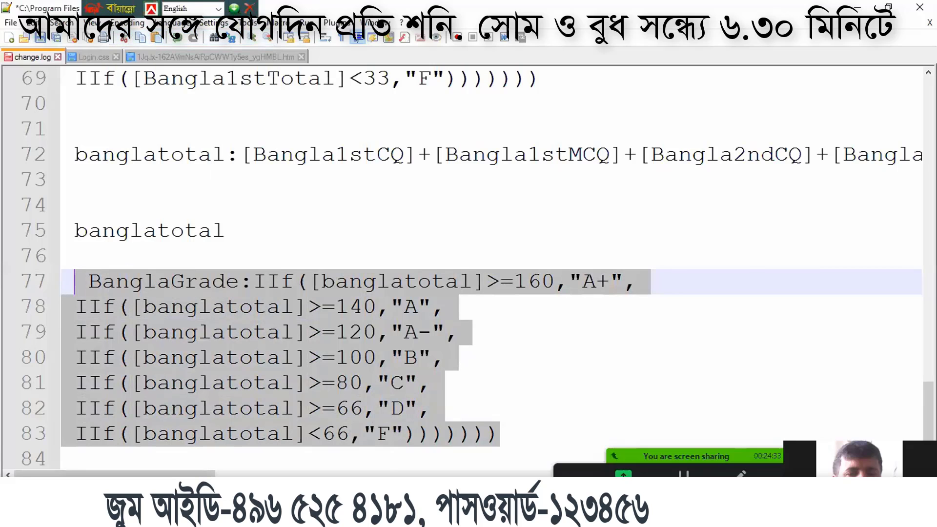
# Step: Switch to Access, replace the BanglaGrade field's expression with the copied one, and run the query to check the grades
pyautogui.hotkey('alt', 'Tab')
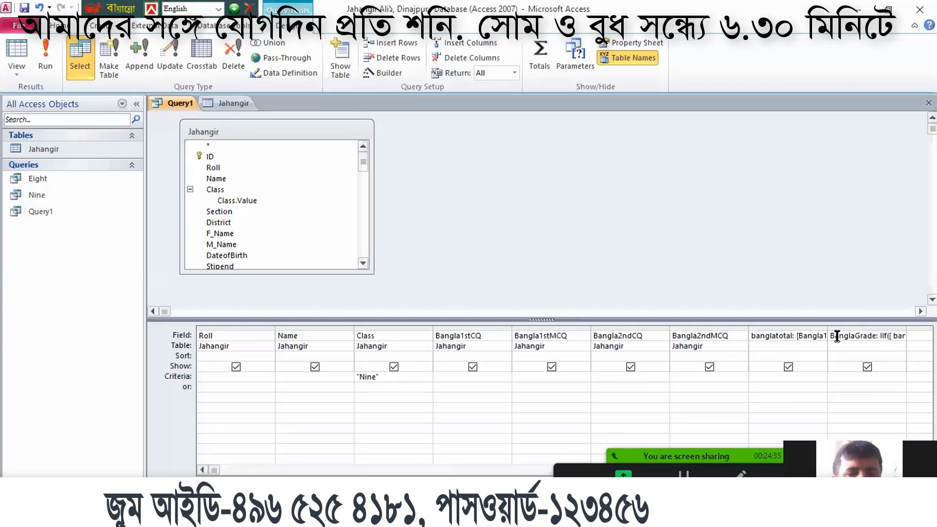
pyautogui.moveTo(832, 336); pyautogui.dragTo(936, 338)
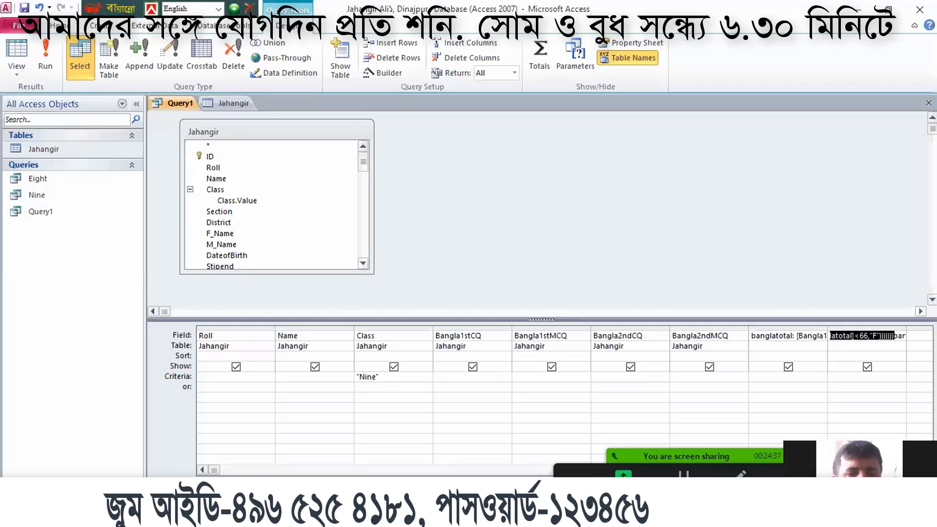
pyautogui.rightClick(877, 335)
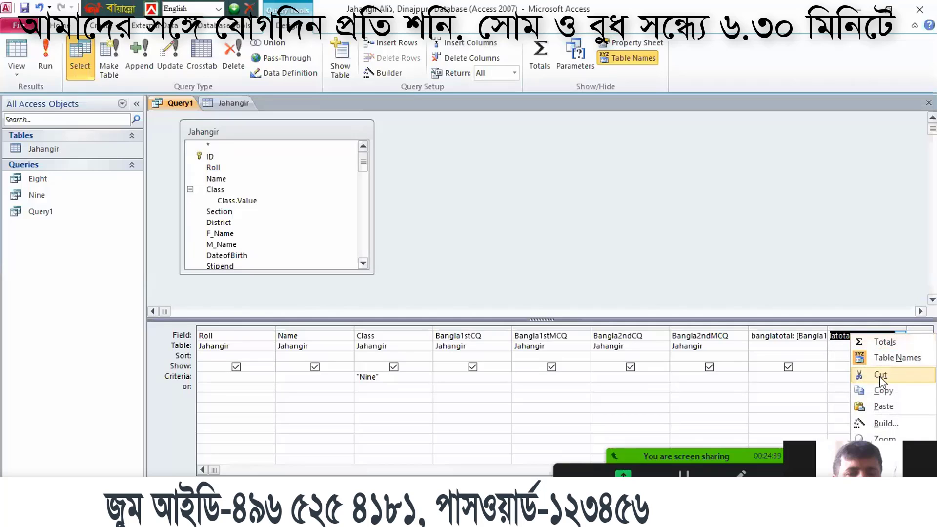
pyautogui.click(884, 406)
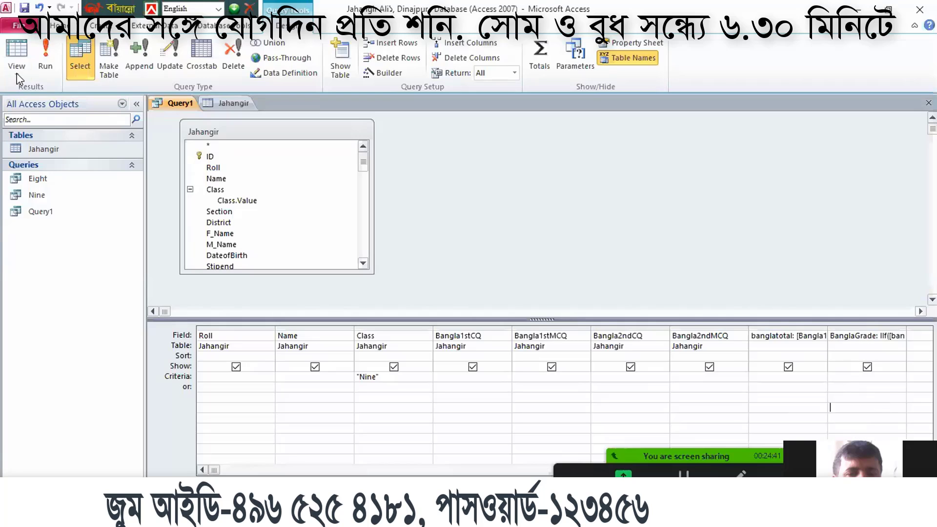
pyautogui.click(47, 63)
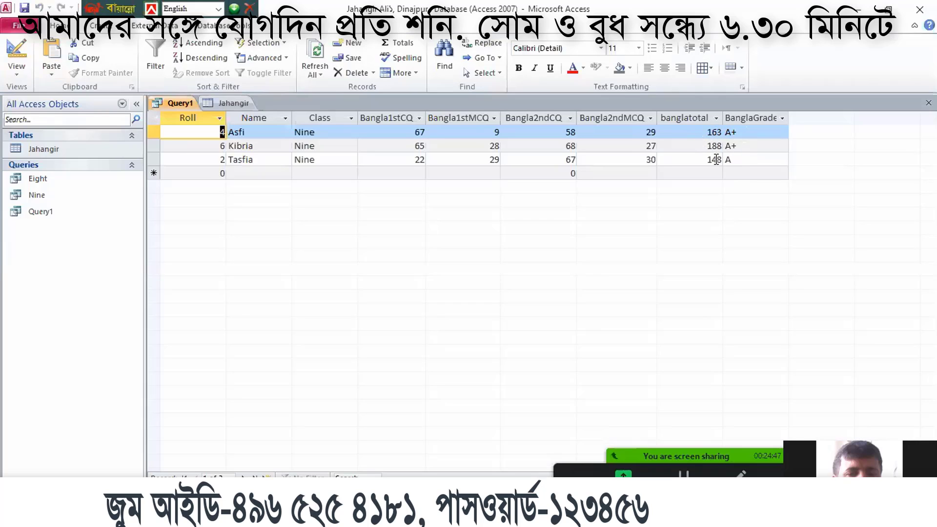
pyautogui.click(753, 159)
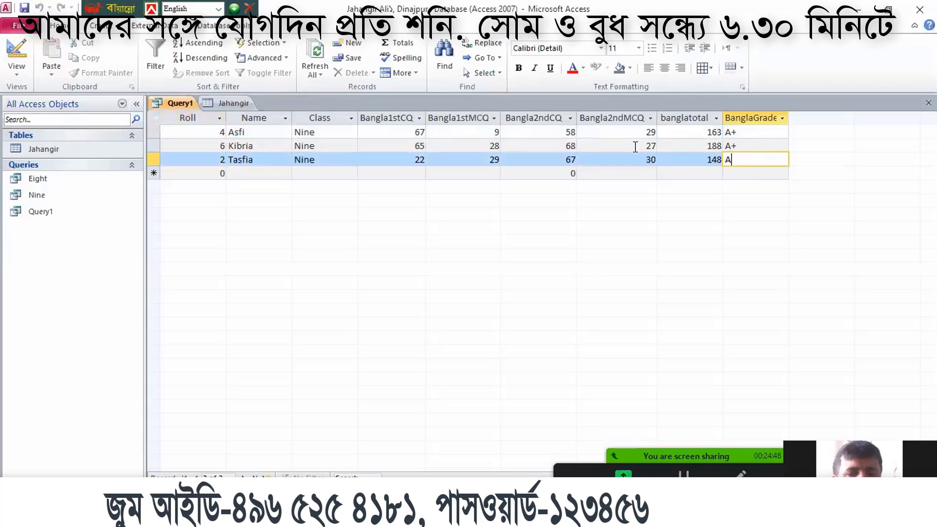
# Step: Return the query to Design view and copy the name BanglaGrade from its calculated field
pyautogui.click(16, 55)
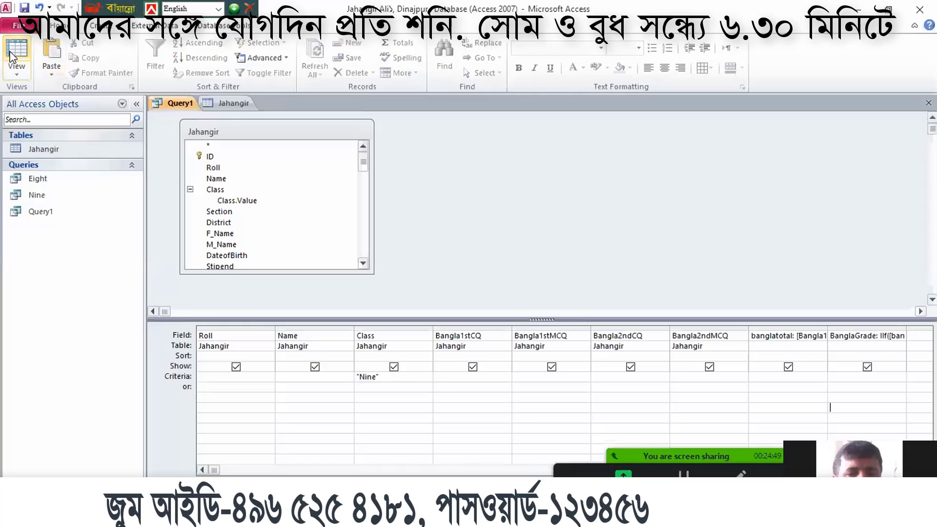
pyautogui.doubleClick(873, 336)
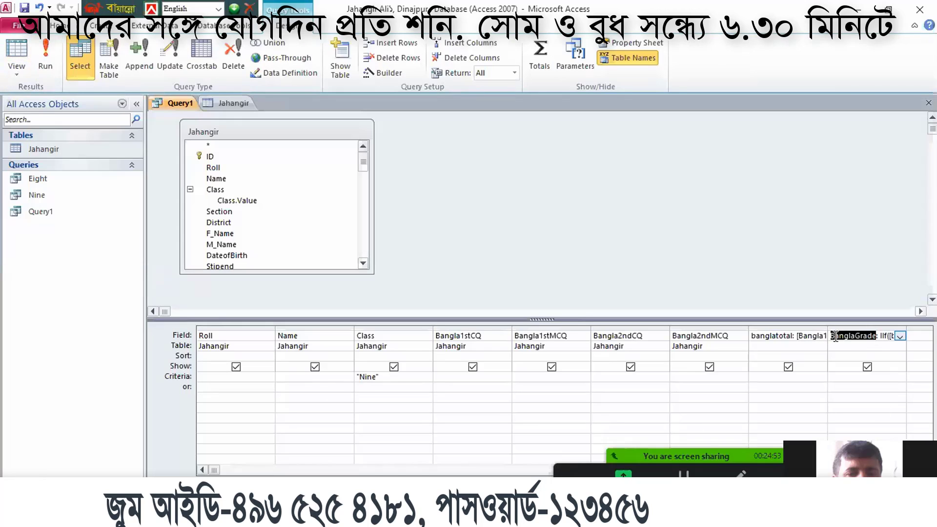
pyautogui.rightClick(839, 339)
pyautogui.click(867, 394)
# Step: Switch to Notepad++ and paste BanglaGrade on line 85, below the grade expression
pyautogui.hotkey('alt', 'Tab')
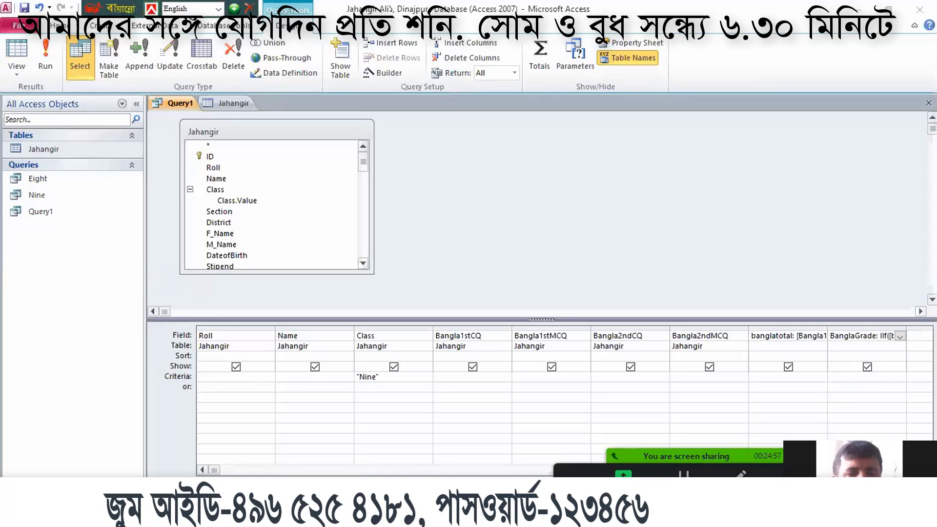
pyautogui.click(478, 515)
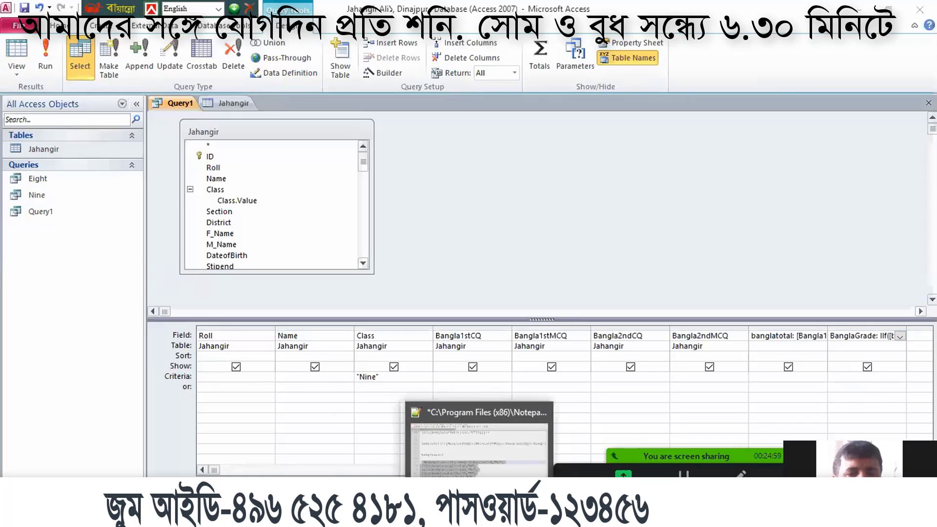
pyautogui.scroll(-1, 100, 430)
pyautogui.rightClick(100, 430)
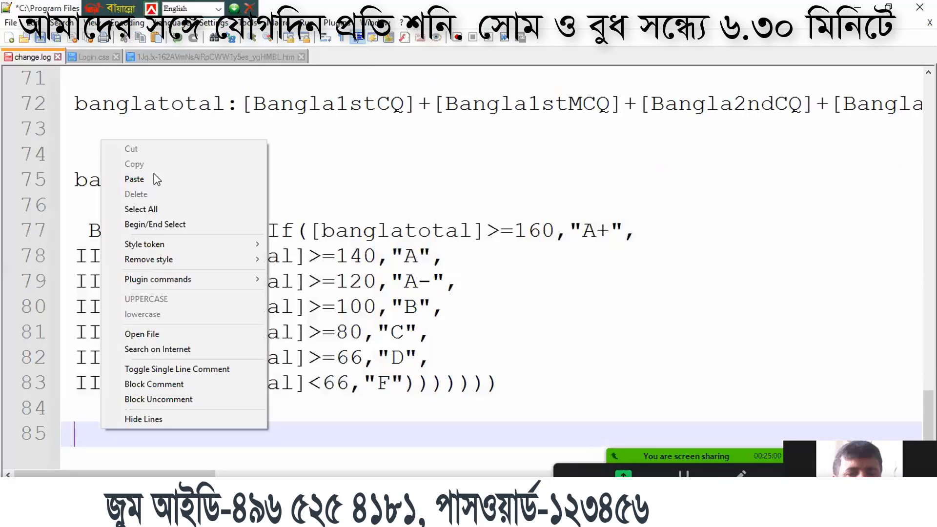
pyautogui.click(134, 179)
# Step: Copy the complete Bangla1stGP1 expression from lines 31 to 36
pyautogui.scroll(13, 272, 331)
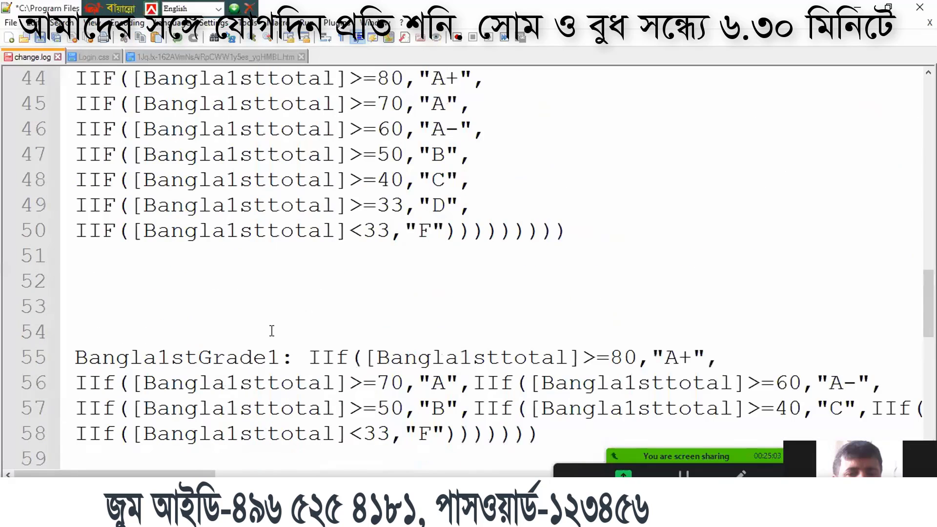
pyautogui.scroll(3, 236, 349)
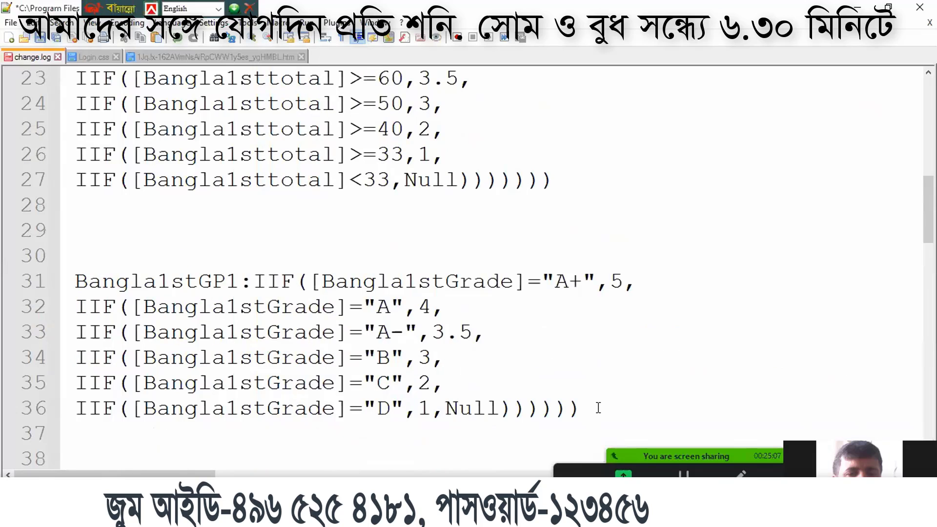
pyautogui.moveTo(598, 408); pyautogui.dragTo(48, 290)
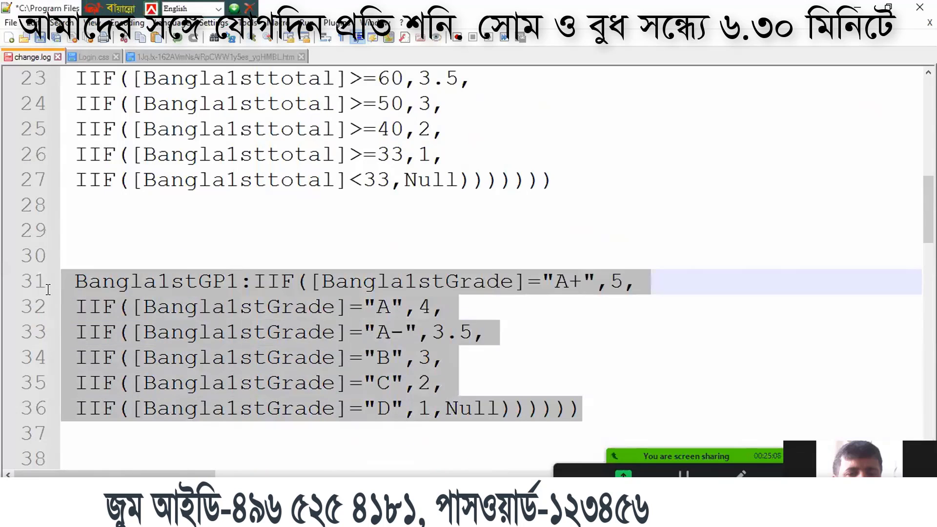
pyautogui.rightClick(105, 336)
pyautogui.click(152, 76)
# Step: Add blank lines below BanglaGrade at the end of the file and paste the Bangla1stGP1 expression on line 88
pyautogui.scroll(-5, 222, 424)
pyautogui.scroll(-11, 125, 450)
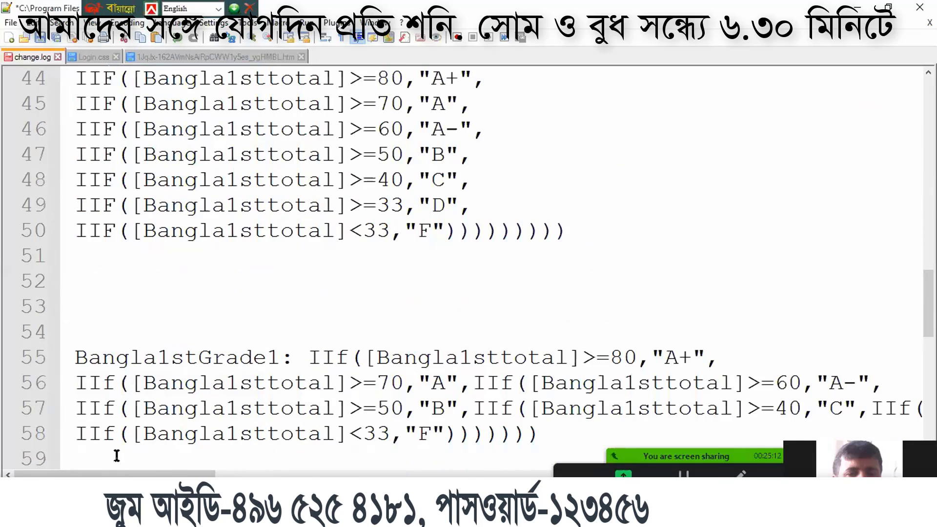
pyautogui.click(104, 460)
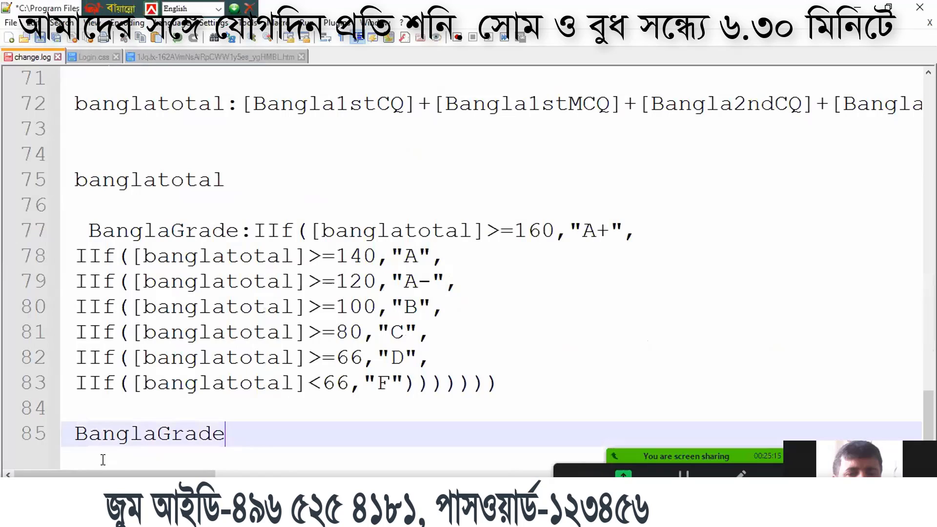
pyautogui.press('Return')
pyautogui.press('Return')
pyautogui.press('Return')
pyautogui.press('Return')
pyautogui.press('Return')
pyautogui.press('Return')
pyautogui.press('Return')
pyautogui.press('Return')
pyautogui.press('Return')
pyautogui.press('Return')
pyautogui.press('Return')
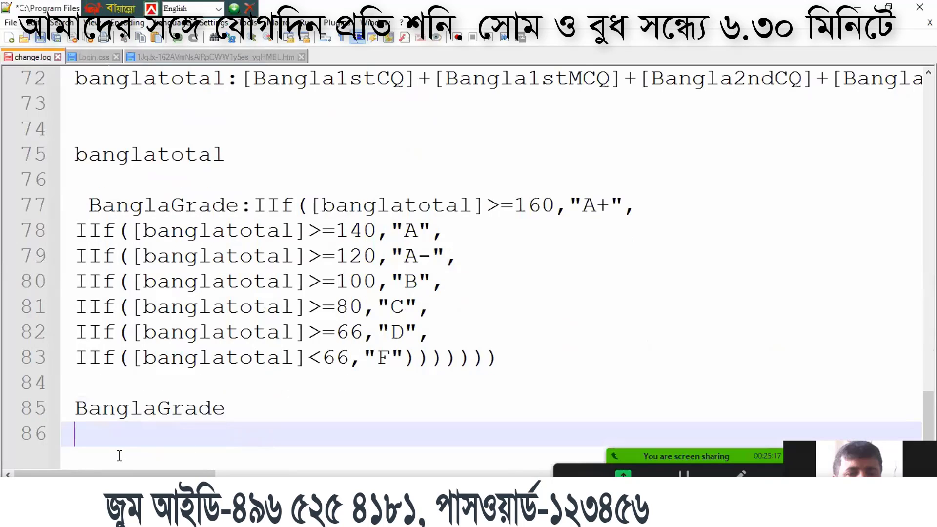
pyautogui.click(87, 225)
pyautogui.rightClick(86, 225)
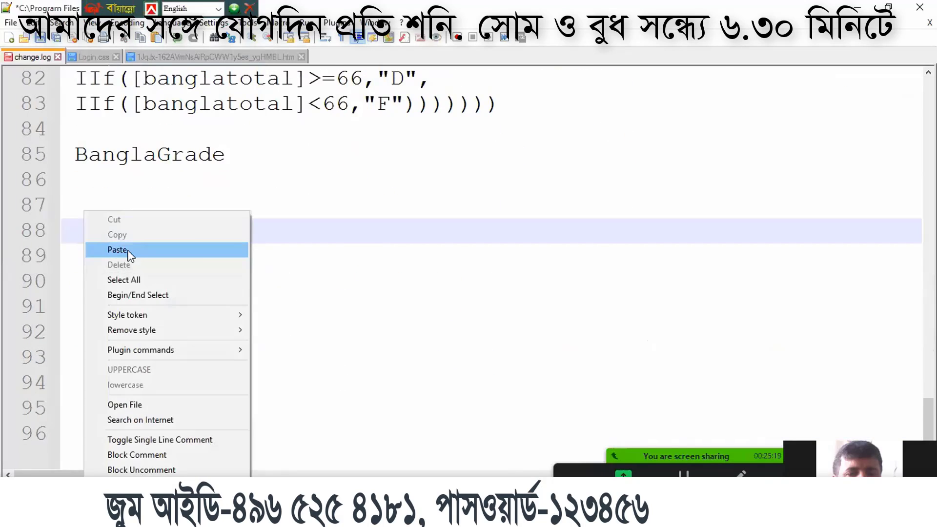
pyautogui.click(119, 249)
# Step: Copy BanglaGrade from line 85 and replace Bangla1stGrade with it inside the brackets on line 88
pyautogui.moveTo(227, 157); pyautogui.dragTo(68, 155)
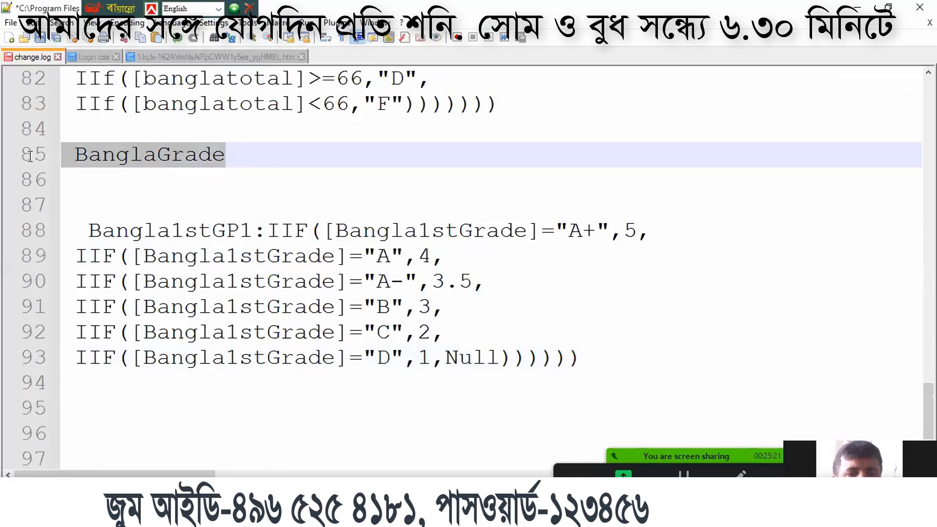
pyautogui.rightClick(101, 154)
pyautogui.click(147, 177)
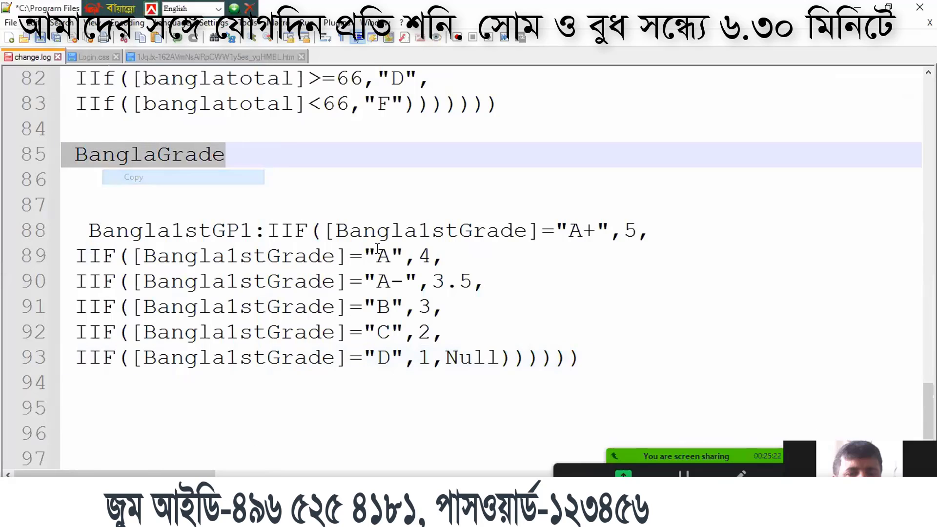
pyautogui.doubleClick(469, 232)
pyautogui.rightClick(444, 233)
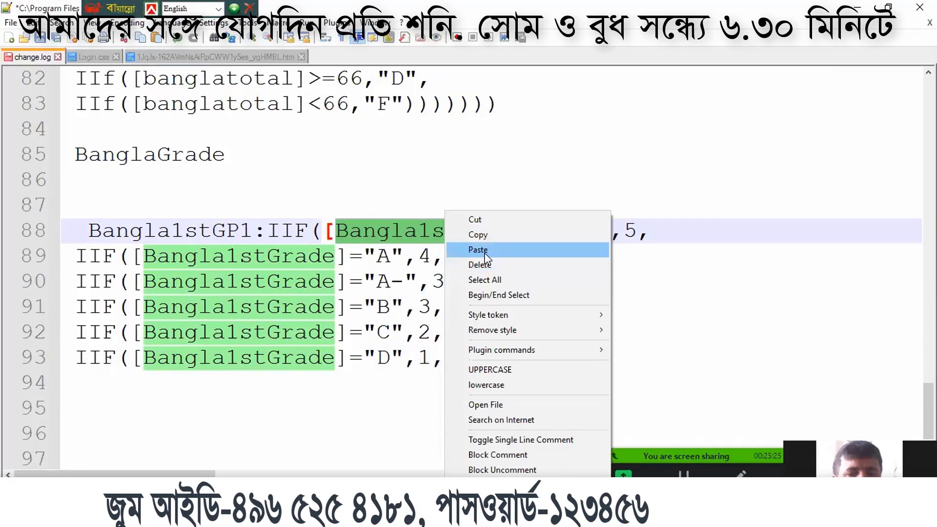
pyautogui.click(485, 252)
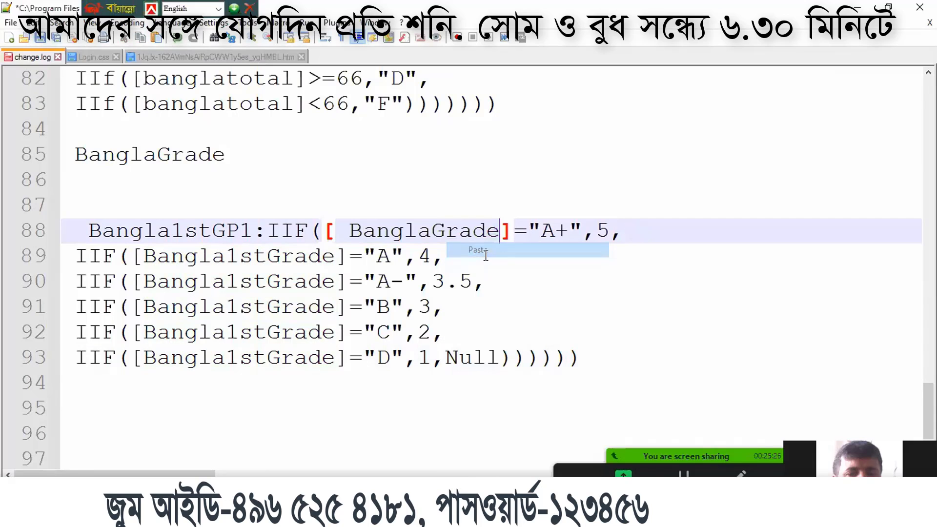
# Step: Replace Bangla1stGrade with the copied BanglaGrade on lines 89 to 91
pyautogui.doubleClick(217, 260)
pyautogui.rightClick(217, 260)
pyautogui.click(282, 250)
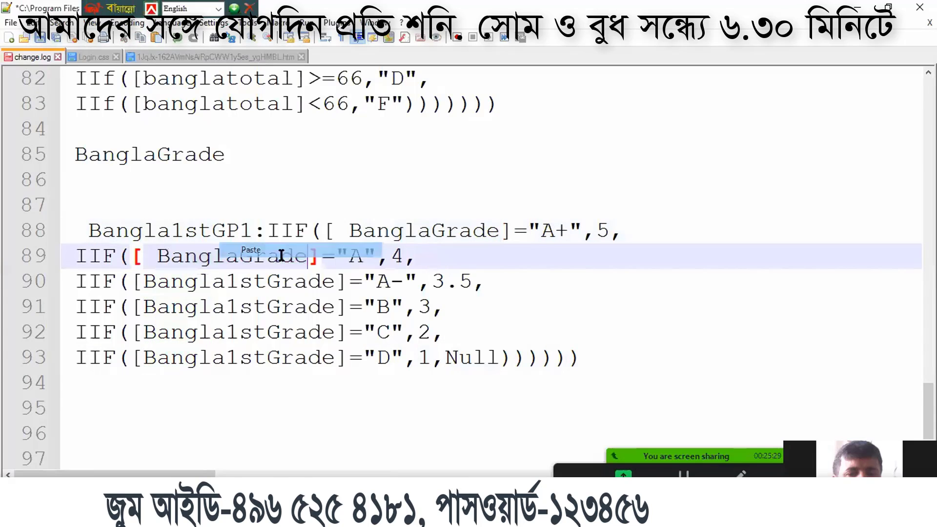
pyautogui.doubleClick(241, 279)
pyautogui.rightClick(241, 278)
pyautogui.click(276, 252)
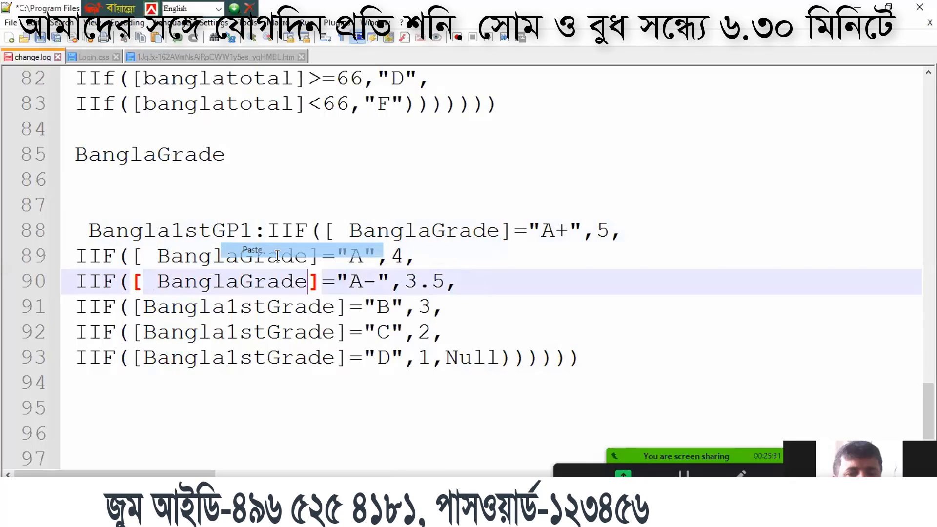
pyautogui.doubleClick(241, 305)
pyautogui.rightClick(241, 302)
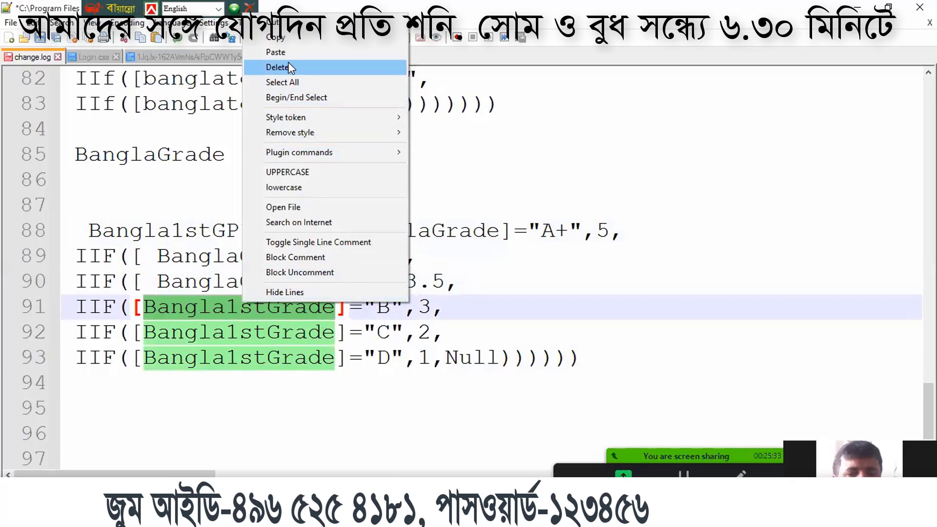
pyautogui.click(276, 51)
# Step: Replace Bangla1stGrade with BanglaGrade in the "C" and "D" conditions on lines 92 and 93
pyautogui.doubleClick(249, 326)
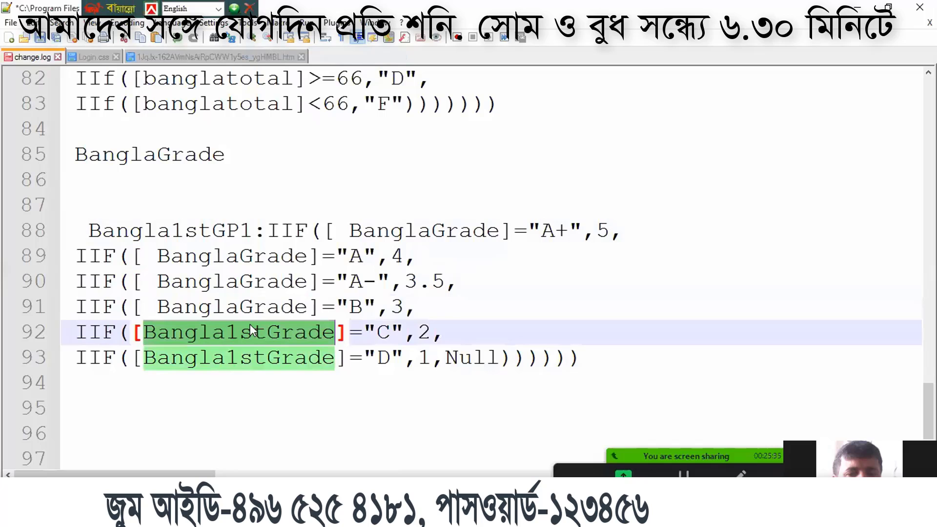
pyautogui.rightClick(250, 324)
pyautogui.click(306, 70)
pyautogui.click(229, 357)
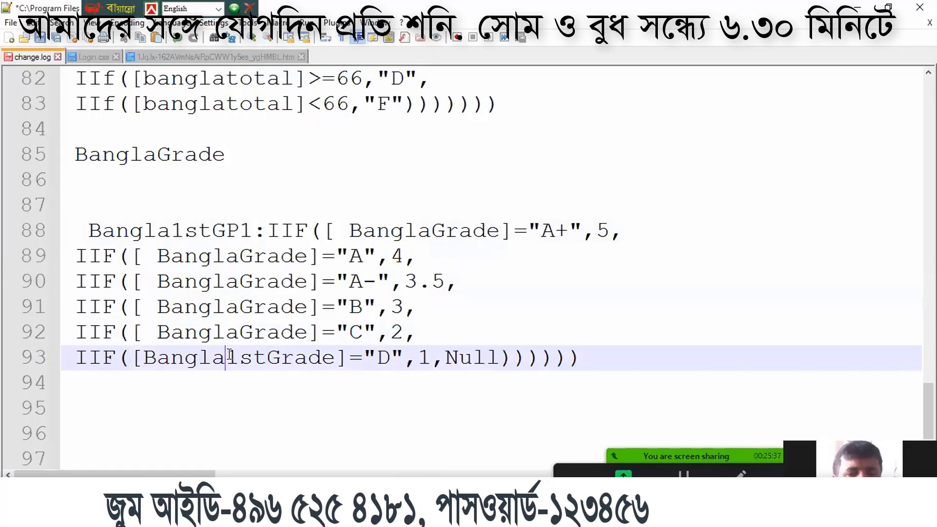
pyautogui.doubleClick(229, 356)
pyautogui.rightClick(238, 338)
pyautogui.click(282, 82)
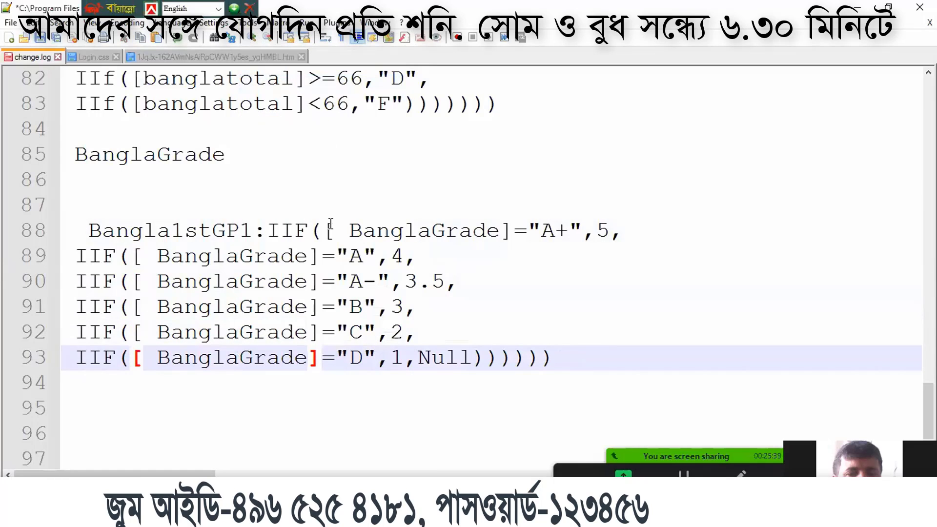
# Step: Delete the space before BanglaGrade inside the brackets on lines 88 to 90
pyautogui.click(347, 229)
pyautogui.press('BackSpace')
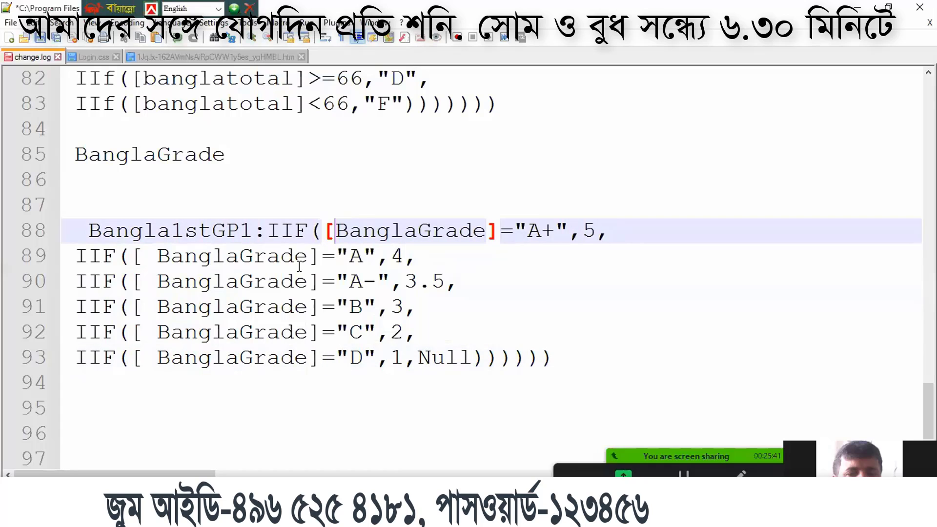
pyautogui.click(157, 255)
pyautogui.press('BackSpace')
pyautogui.click(156, 281)
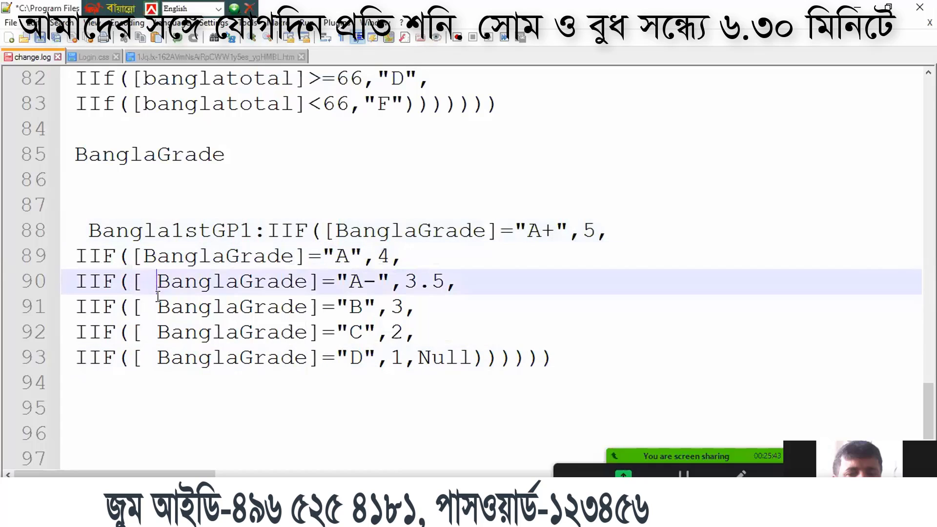
pyautogui.press('BackSpace')
# Step: Remove the extra space between the opening bracket and BanglaGrade on lines 91 to 93
pyautogui.click(158, 307)
pyautogui.press('BackSpace')
pyautogui.click(159, 332)
pyautogui.press('BackSpace')
pyautogui.click(158, 358)
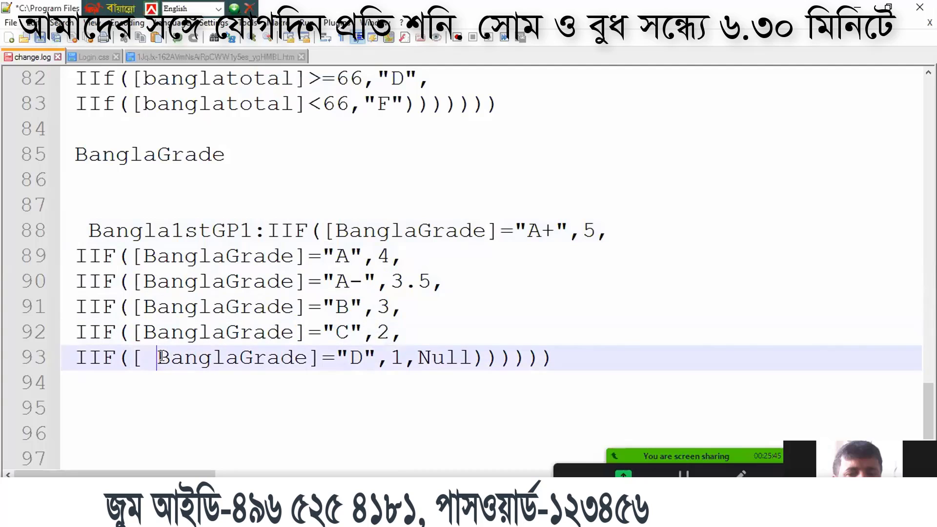
pyautogui.press('BackSpace')
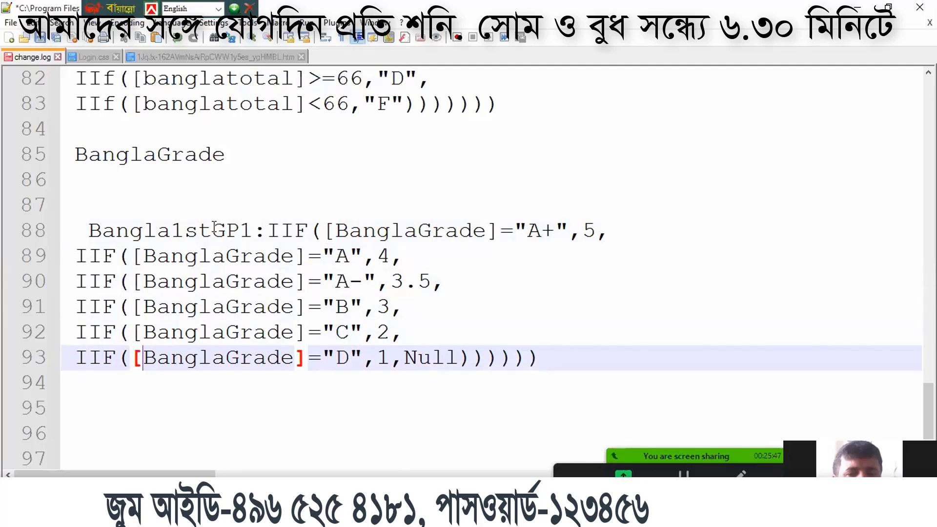
# Step: Rename the grade-point field on line 88 to BanglaGP by removing "1st" and the trailing "1"
pyautogui.moveTo(211, 230); pyautogui.dragTo(170, 230)
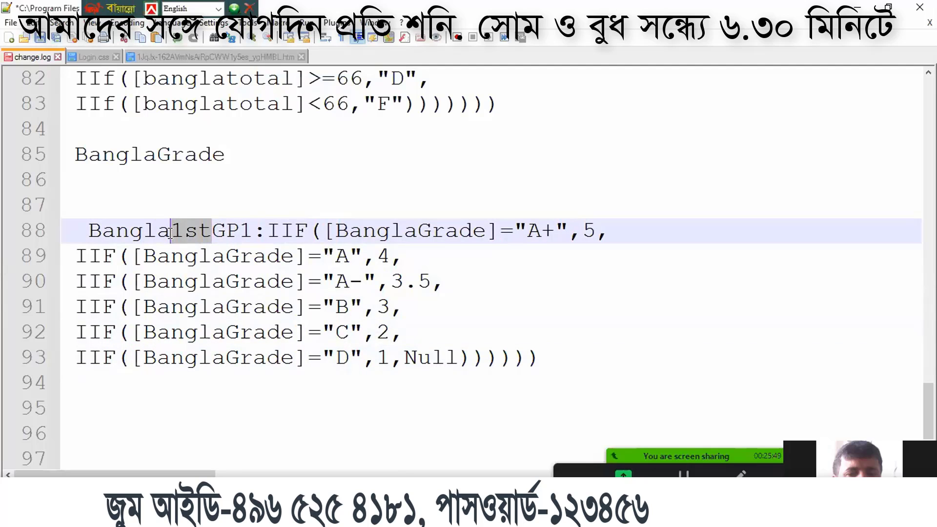
pyautogui.press('BackSpace')
pyautogui.click(212, 232)
pyautogui.press('BackSpace')
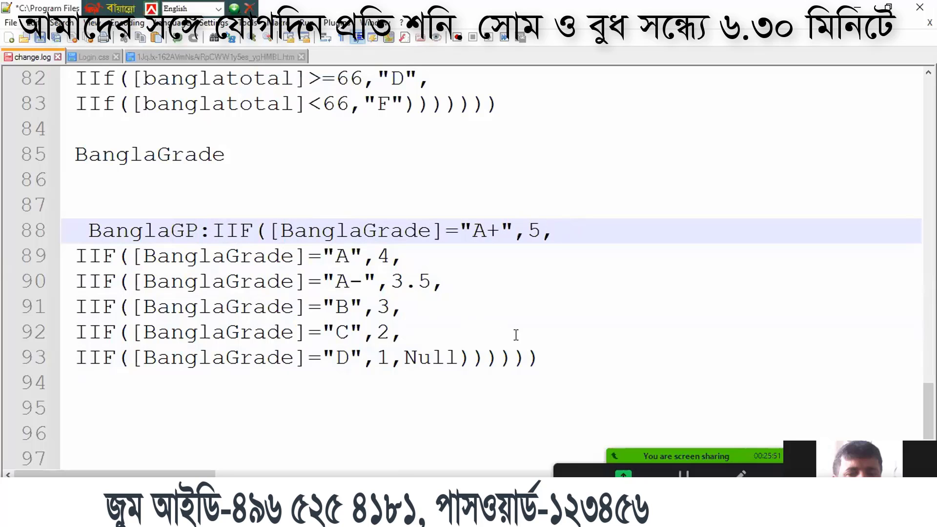
# Step: Copy the whole BanglaGP expression on lines 88 to 93
pyautogui.moveTo(540, 359); pyautogui.dragTo(62, 230)
pyautogui.rightClick(105, 211)
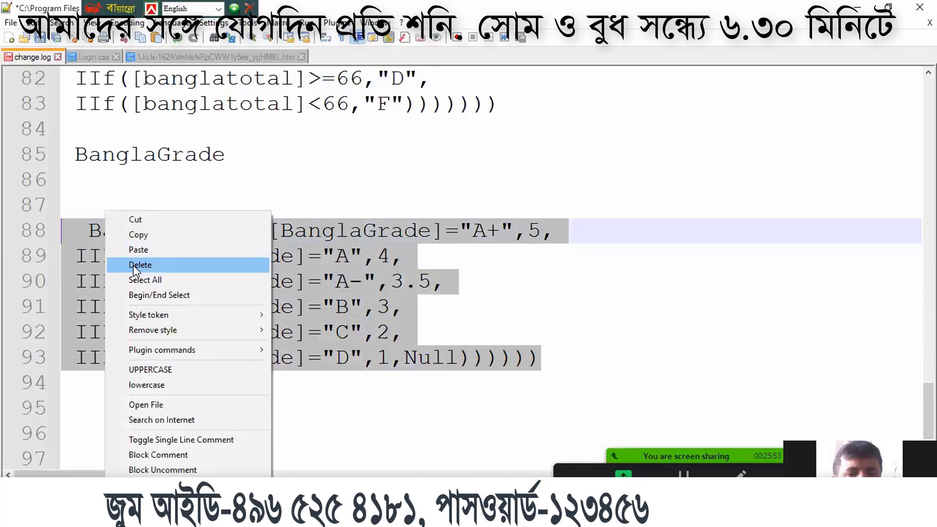
pyautogui.click(137, 236)
# Step: Switch to Access, paste the BanglaGP expression into the empty query column after BanglaGrade, and show the query datasheet
pyautogui.hotkey('alt', 'Tab')
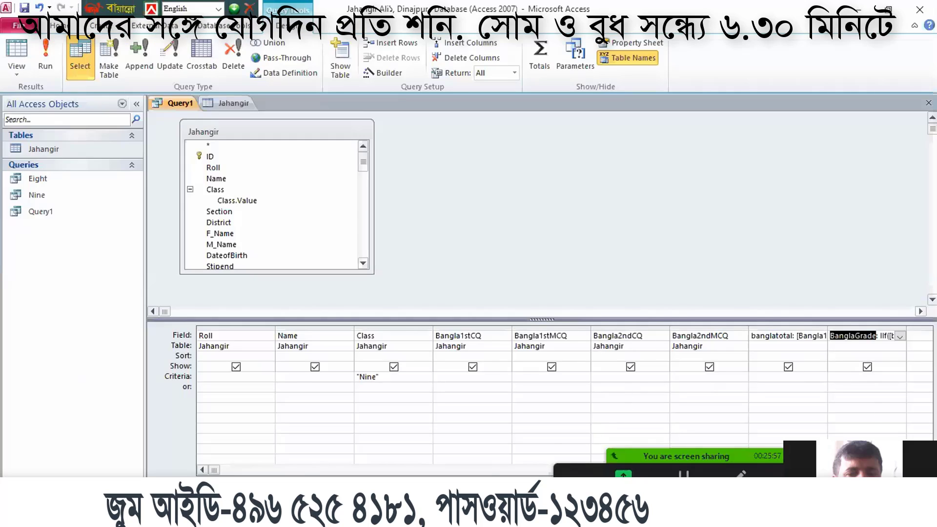
pyautogui.press('Tab')
pyautogui.rightClick(863, 336)
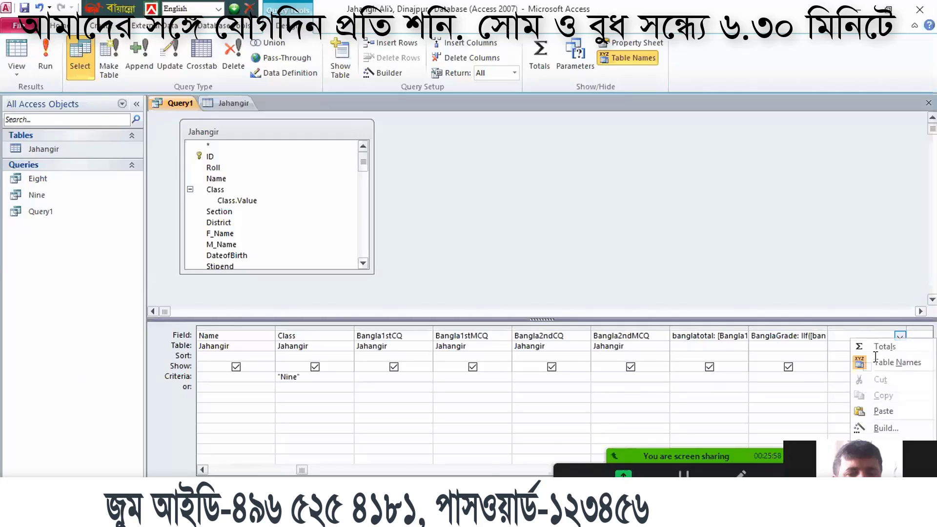
pyautogui.click(881, 411)
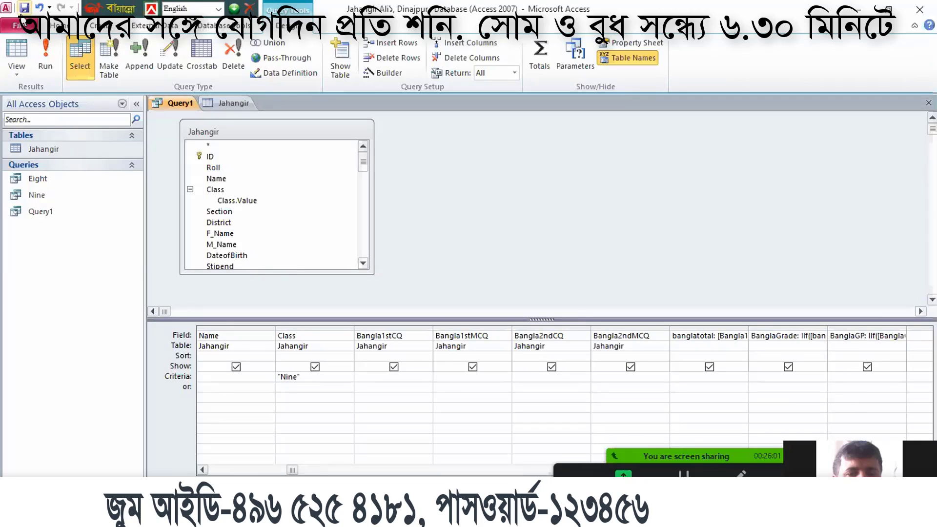
pyautogui.click(39, 56)
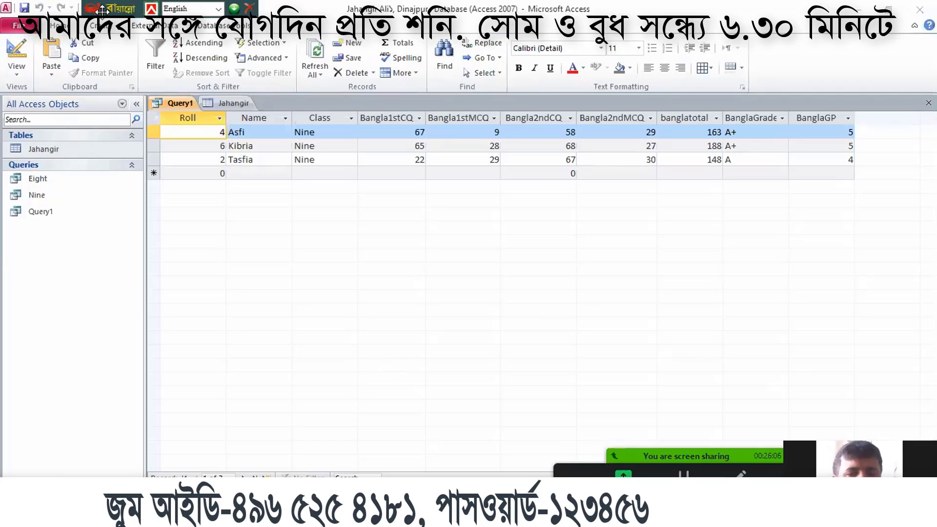
pyautogui.moveTo(102, 10); pyautogui.dragTo(419, 10)
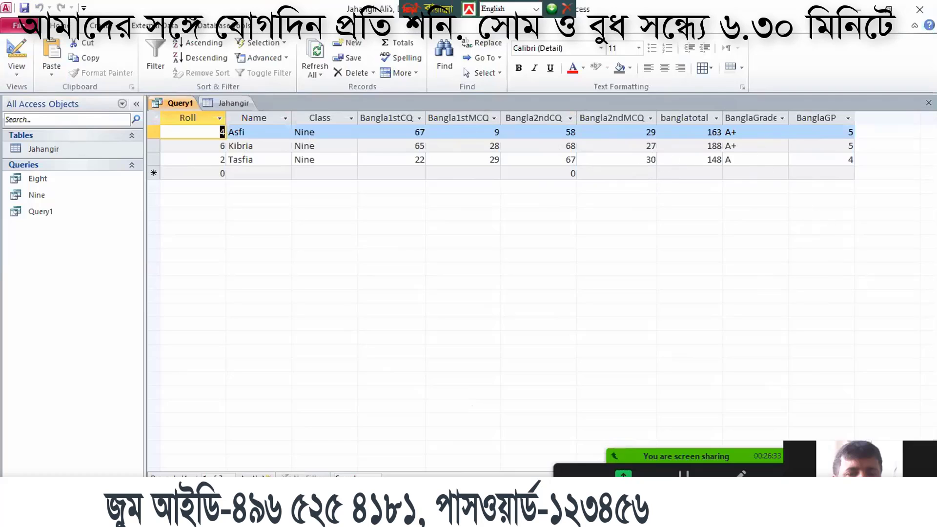
# Step: Switch to Notepad++ and check the matching opening and closing brackets of the BanglaGrade expression on lines 77 to 83
pyautogui.hotkey('alt', 'Tab')
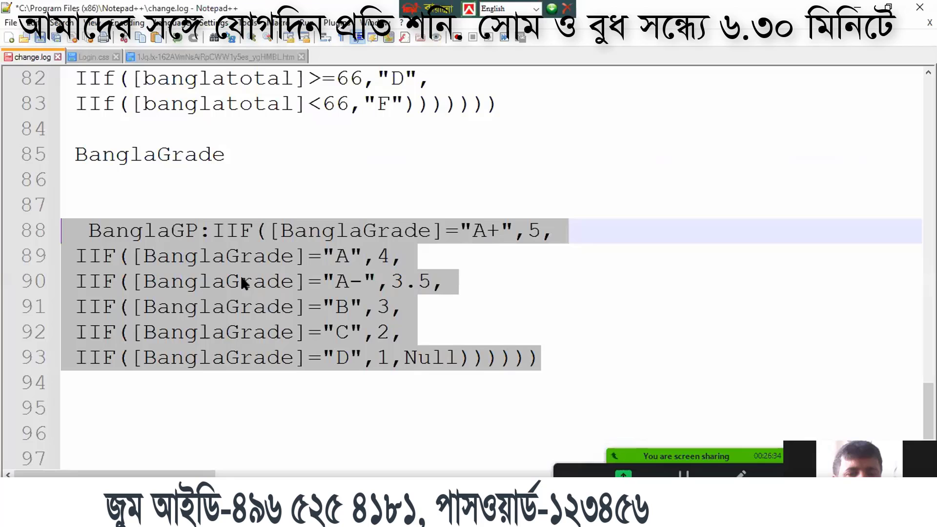
pyautogui.click(227, 232)
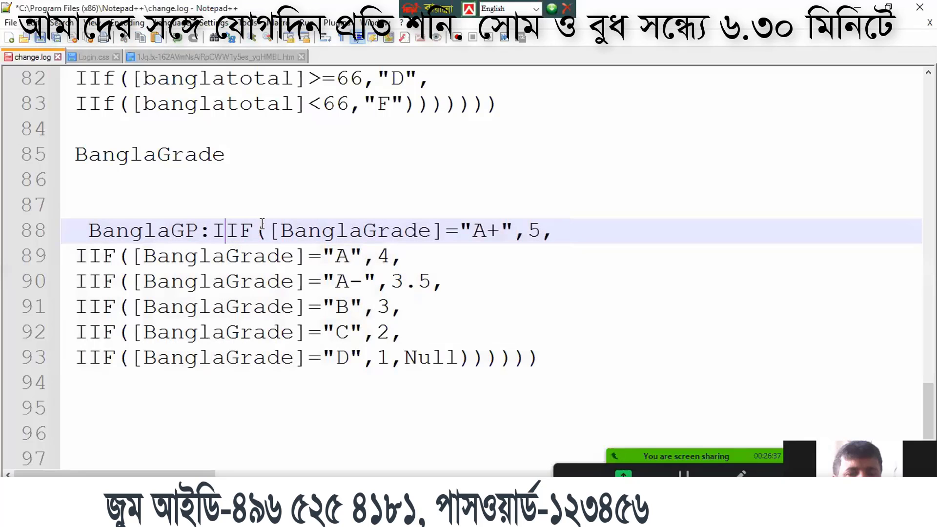
pyautogui.scroll(2, 278, 244)
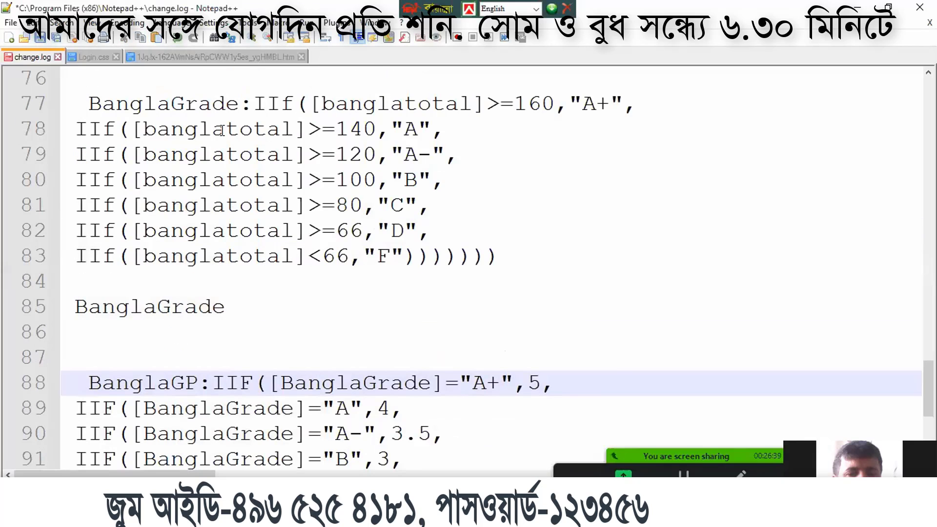
pyautogui.click(295, 104)
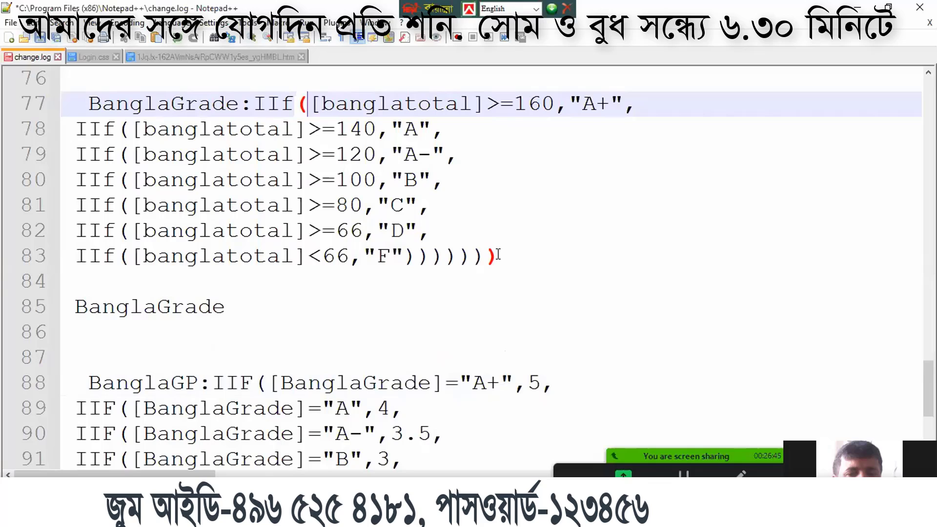
pyautogui.click(498, 254)
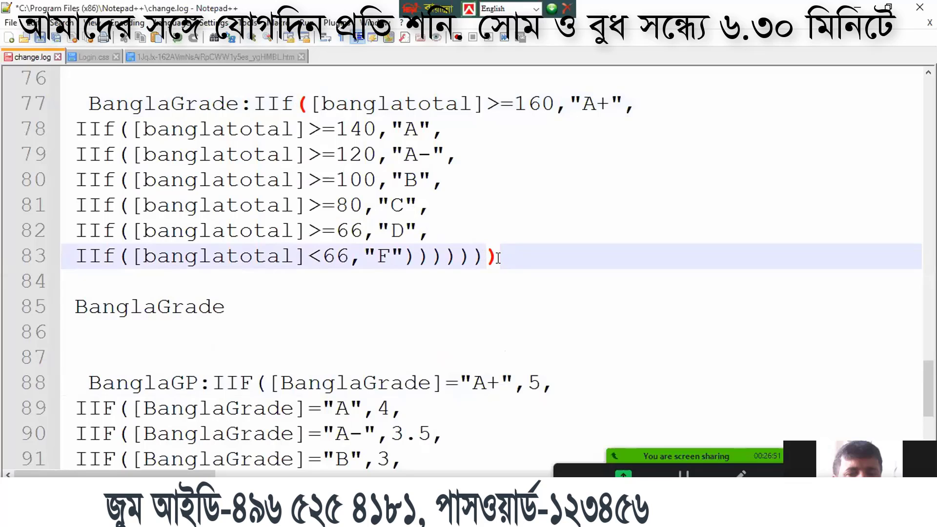
pyautogui.click(321, 103)
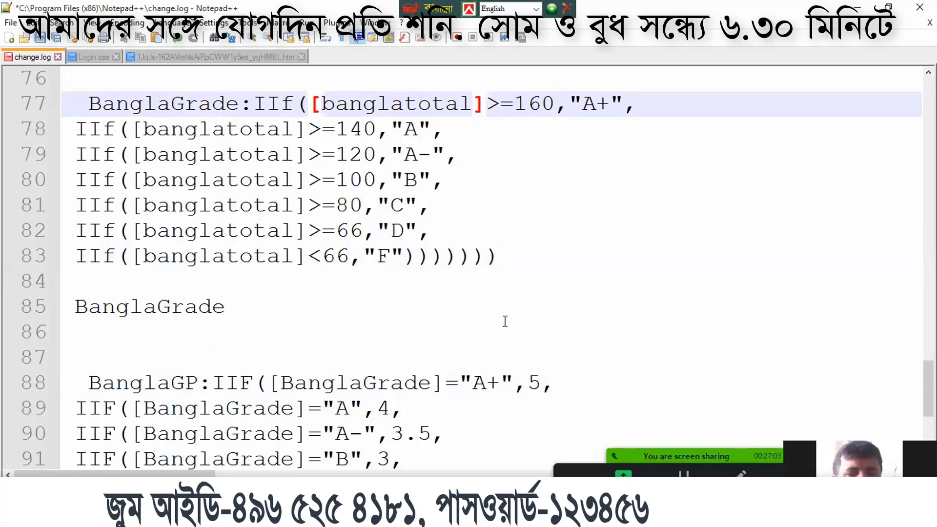
pyautogui.click(275, 324)
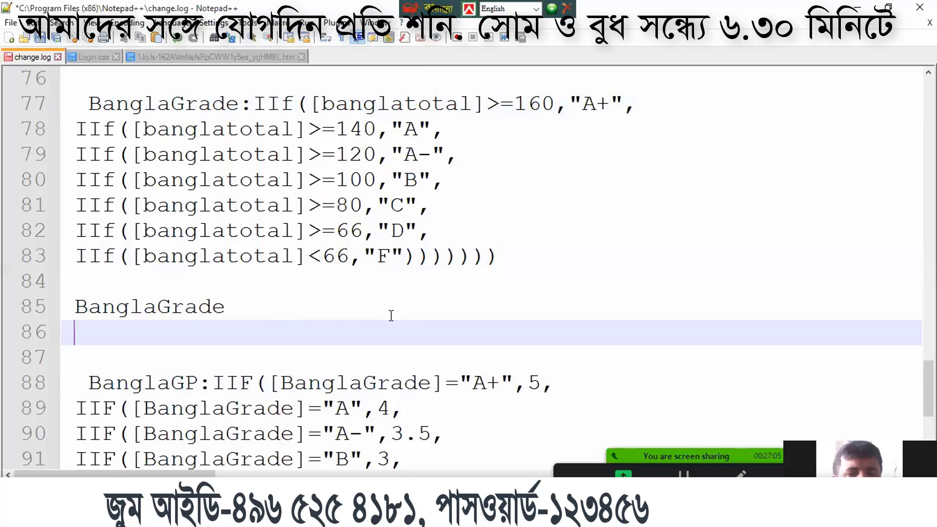
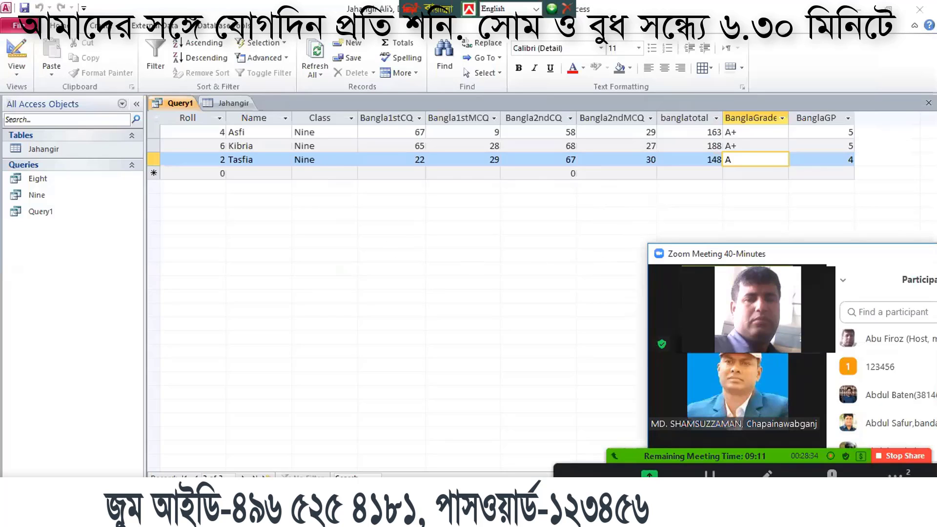
# Step: In Notepad++, insert IIF([] right after "BanglaGrade:" on line 77, ahead of the existing IIf
pyautogui.hotkey('alt', 'Tab')
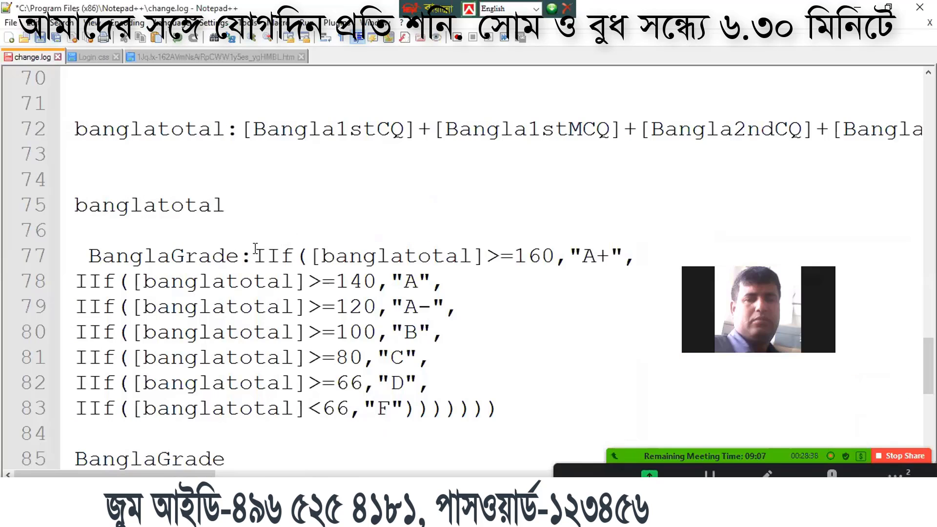
pyautogui.click(253, 254)
pyautogui.scroll(5, 483, 215)
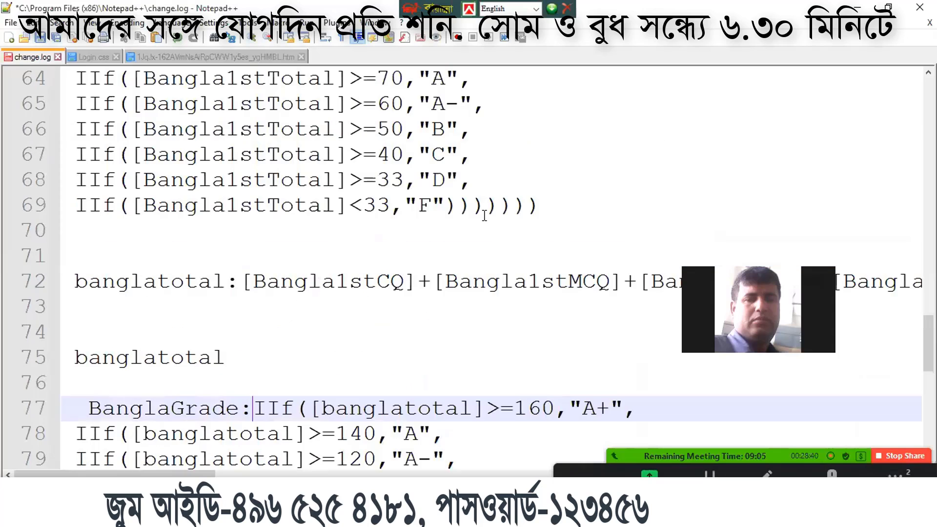
pyautogui.scroll(2, 338, 215)
pyautogui.scroll(-2, 304, 266)
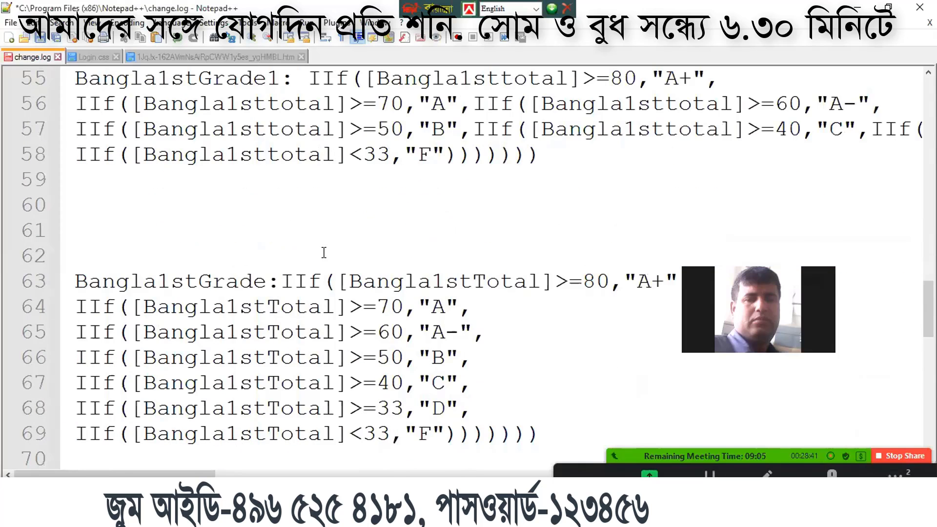
pyautogui.scroll(1, 327, 251)
pyautogui.scroll(-6, 327, 251)
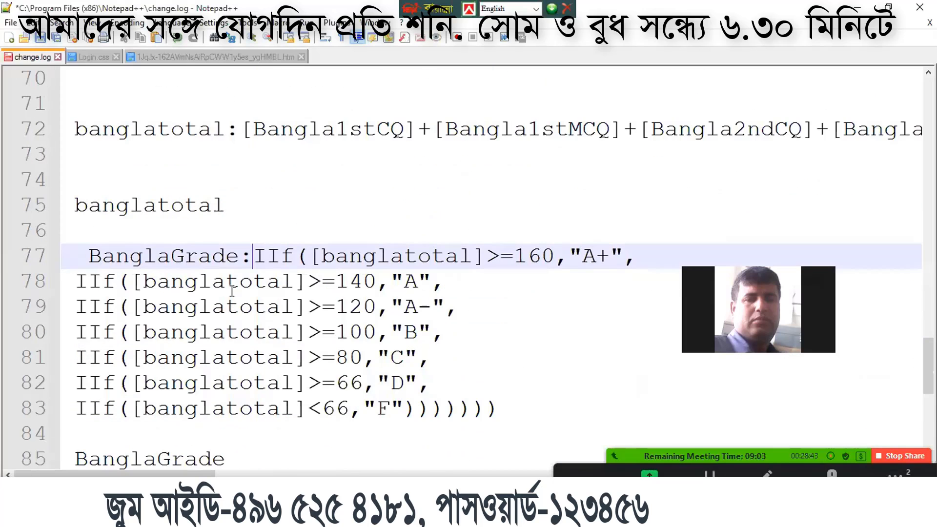
pyautogui.write('IIF')
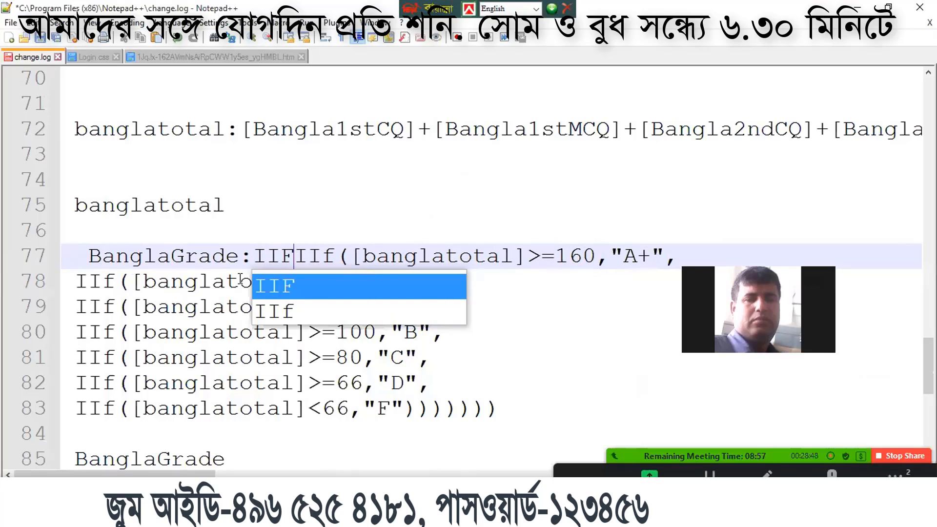
pyautogui.write('([]')
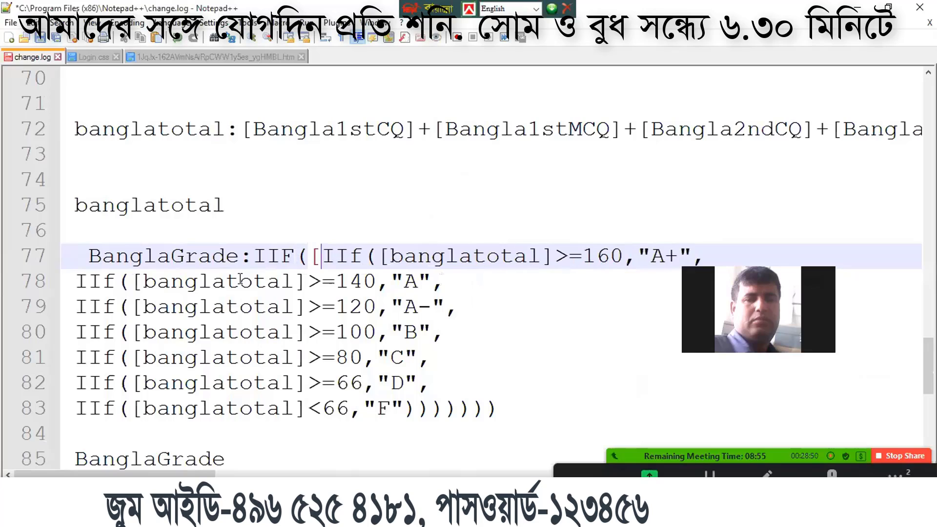
pyautogui.press('Left')
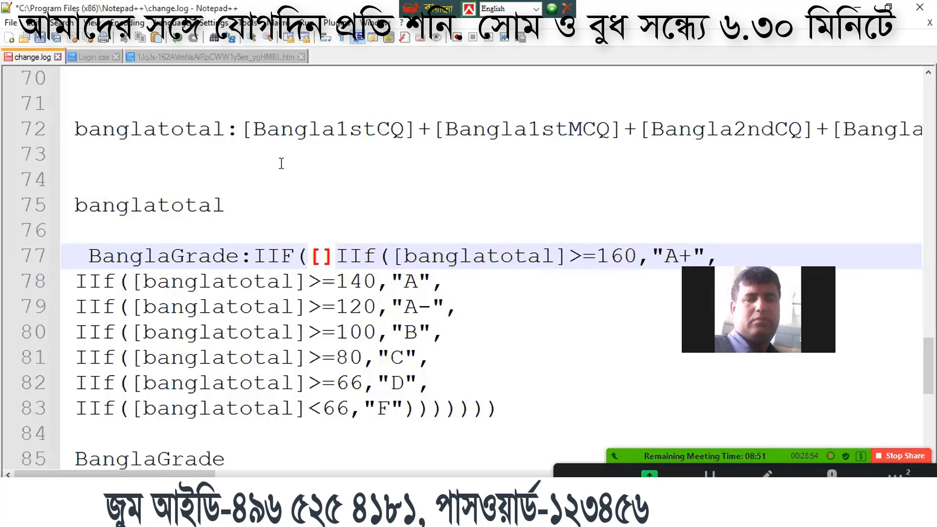
# Step: Copy the field name Bangla1stMCQ from the Access query design into the empty square brackets on line 77 in Notepad++
pyautogui.hotkey('alt', 'Tab')
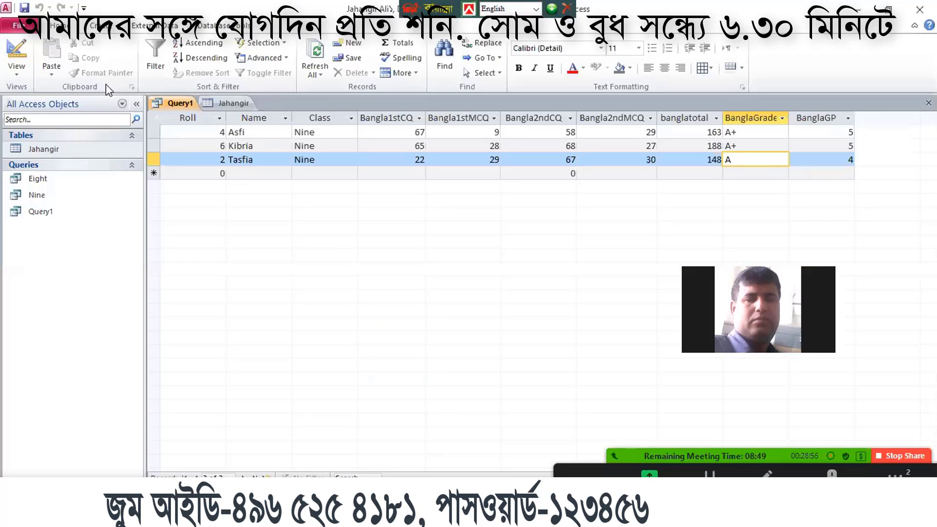
pyautogui.click(19, 57)
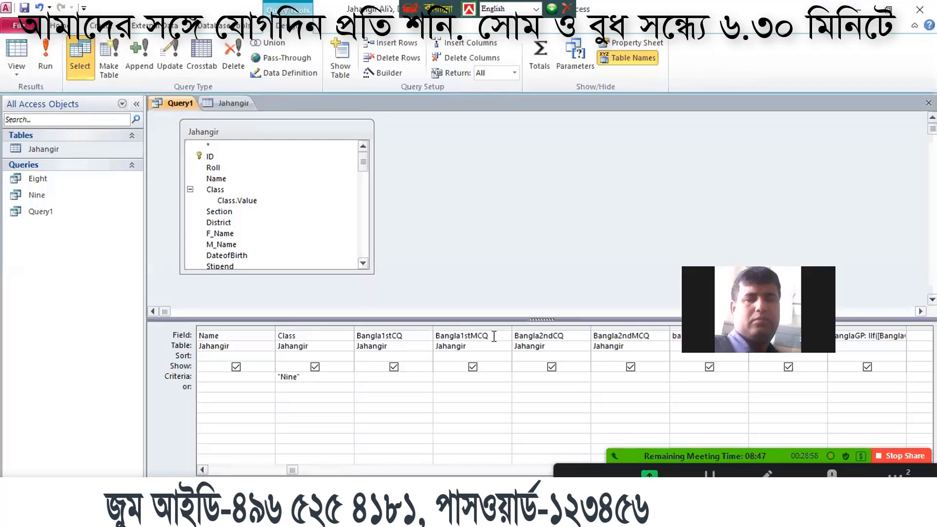
pyautogui.doubleClick(450, 334)
pyautogui.rightClick(450, 335)
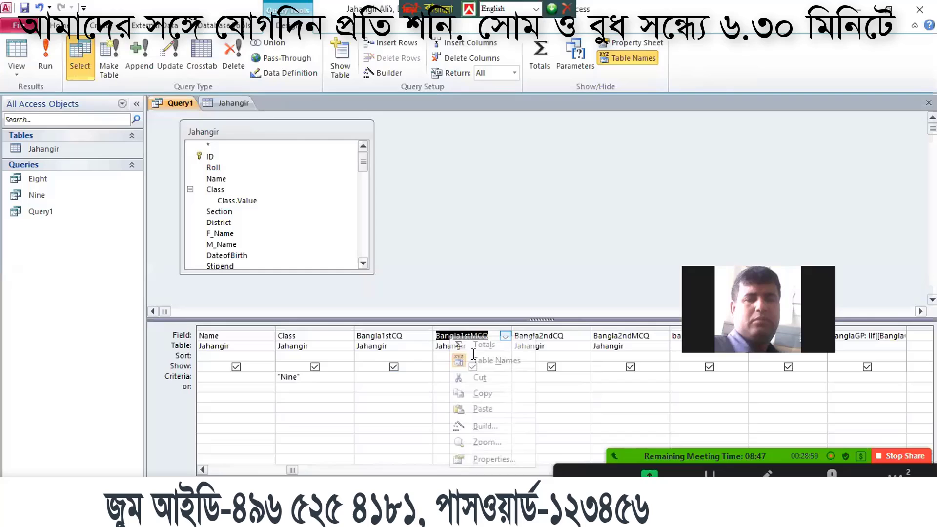
pyautogui.click(483, 390)
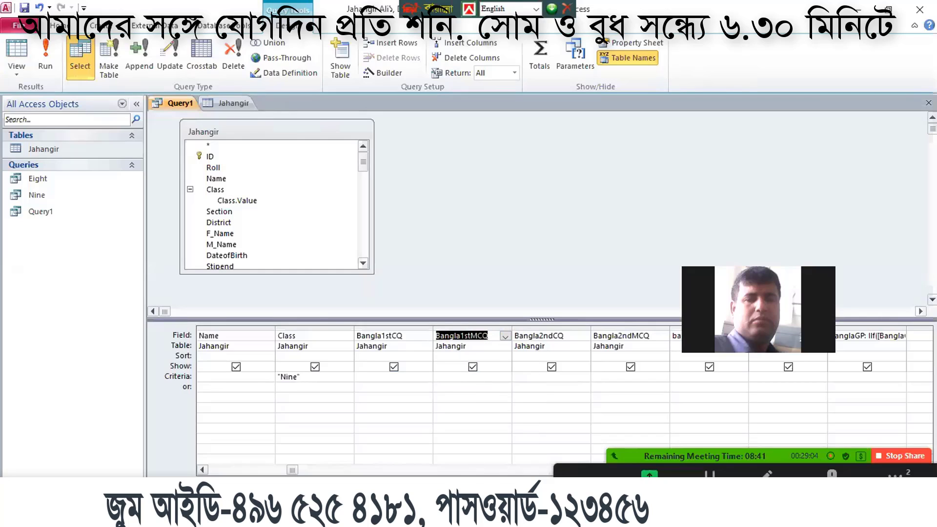
pyautogui.hotkey('alt', 'Tab')
pyautogui.rightClick(334, 264)
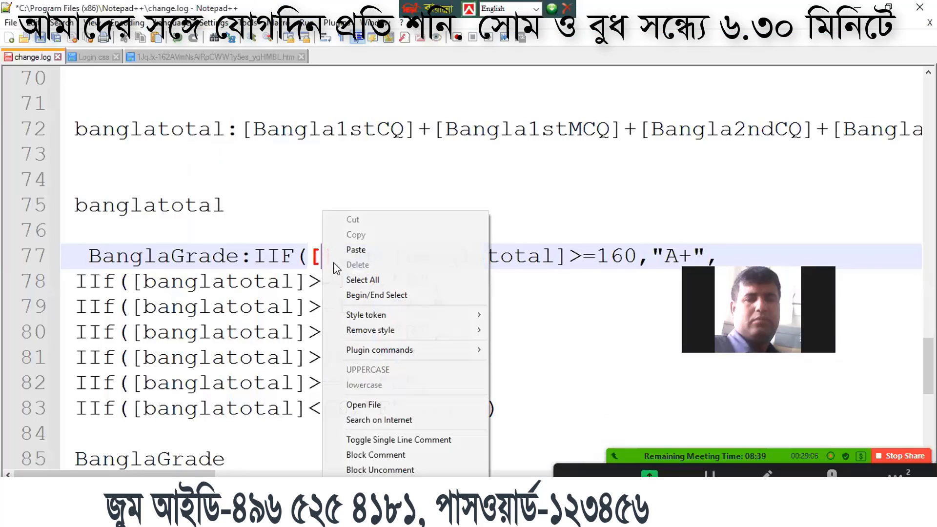
pyautogui.click(355, 250)
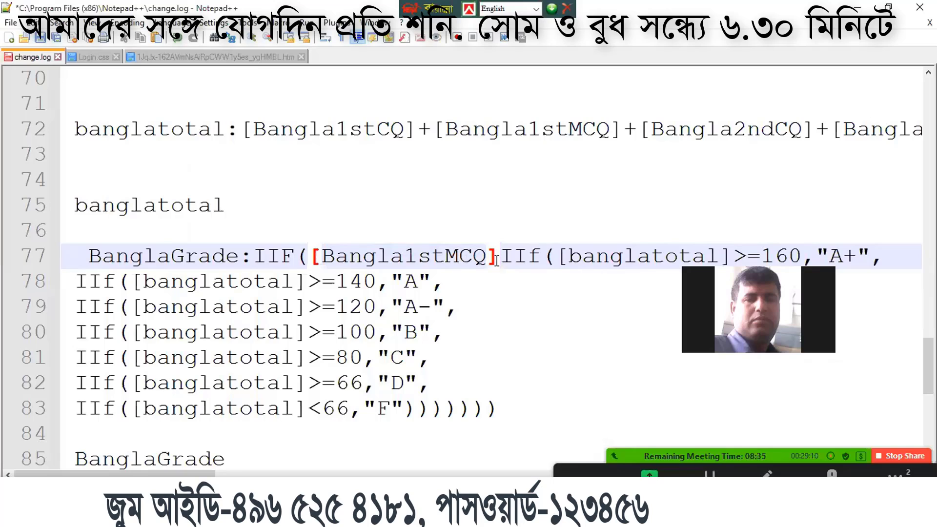
# Step: Add <10,"F" after [Bangla1stMCQ] on line 77 as the fail condition
pyautogui.write('<')
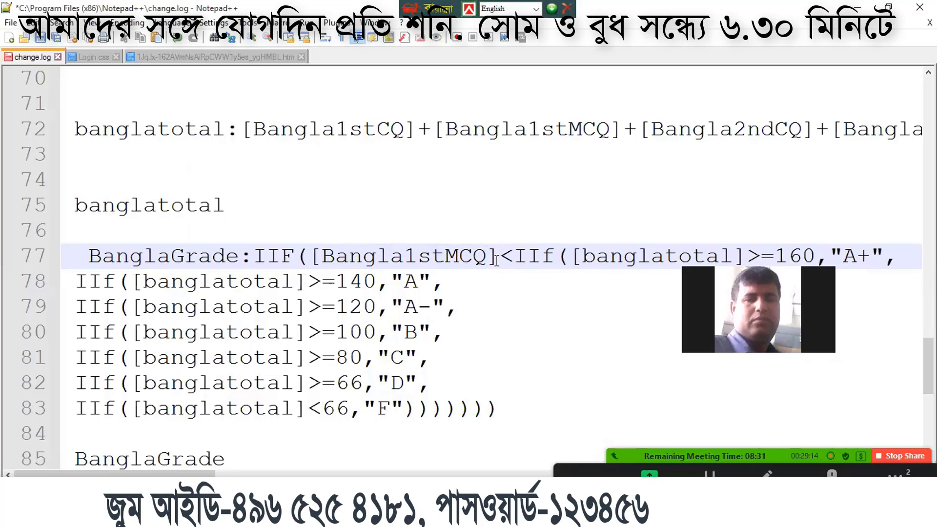
pyautogui.write('10')
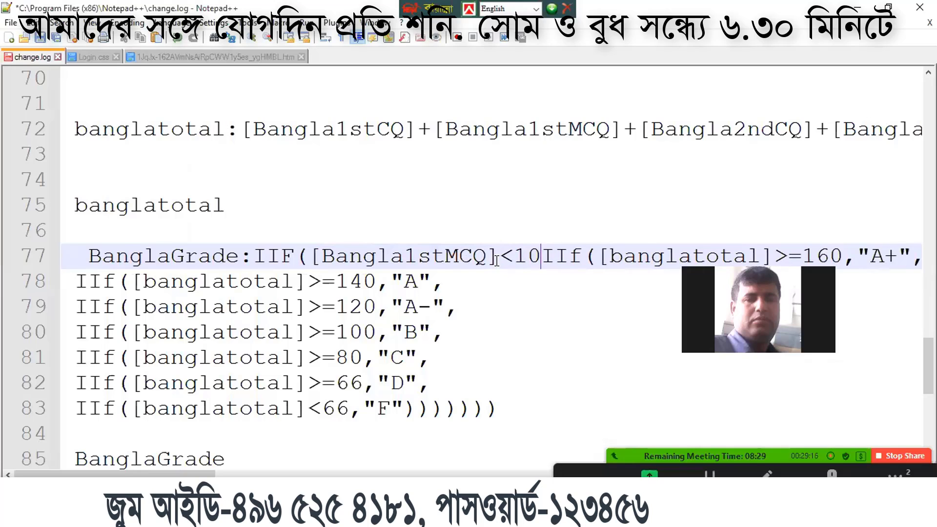
pyautogui.write(',""')
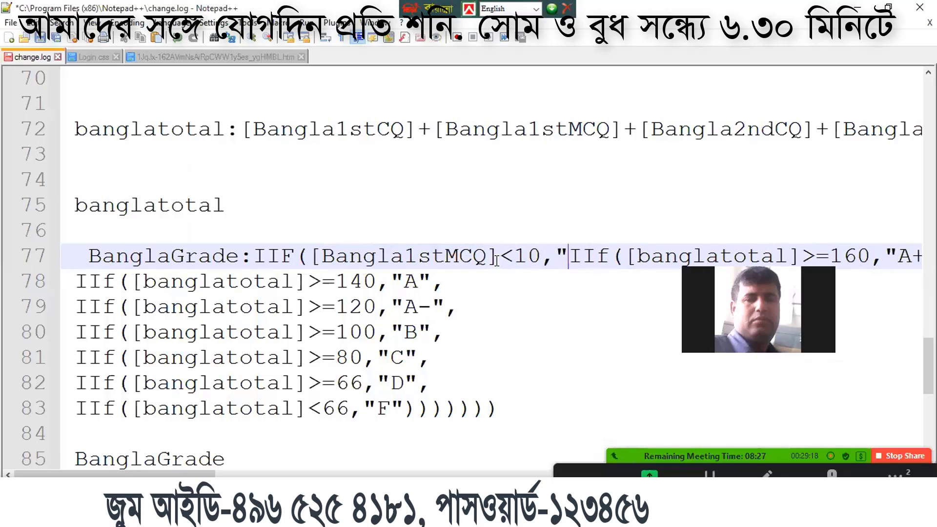
pyautogui.press('Left')
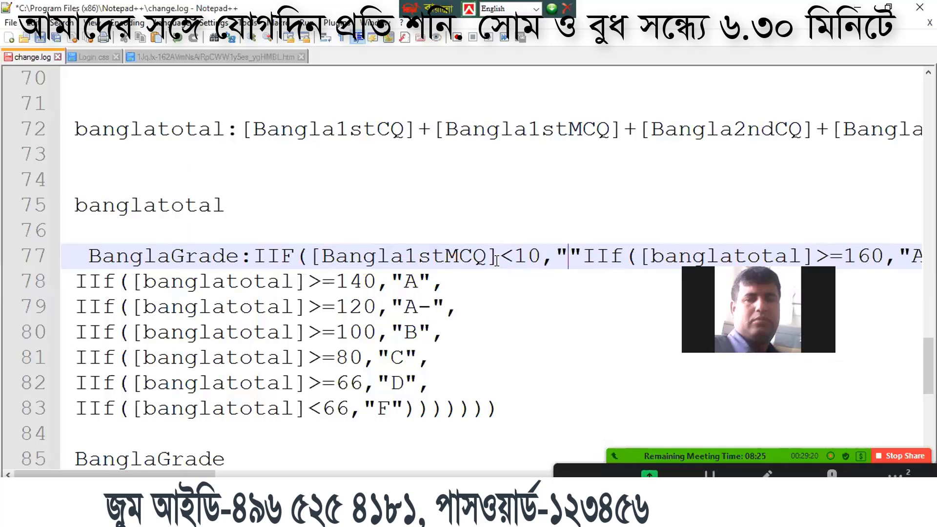
pyautogui.write('F')
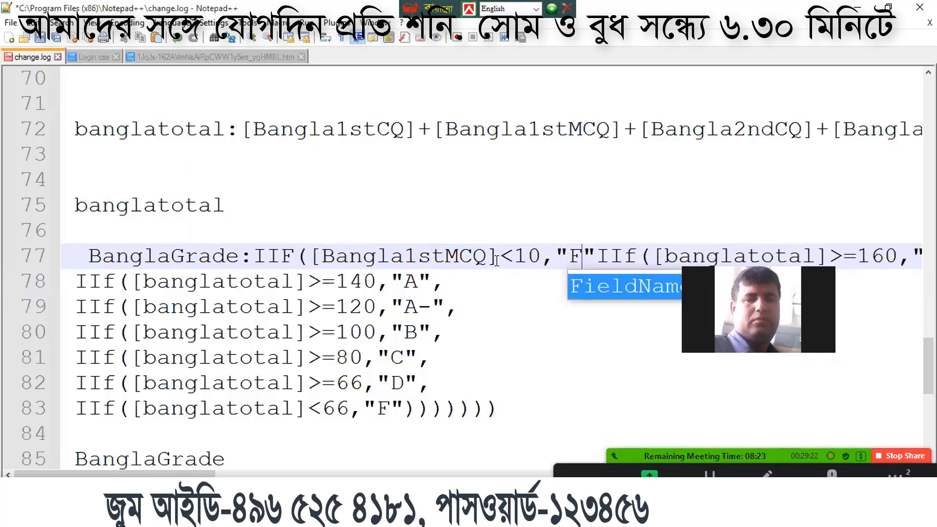
pyautogui.press('Right')
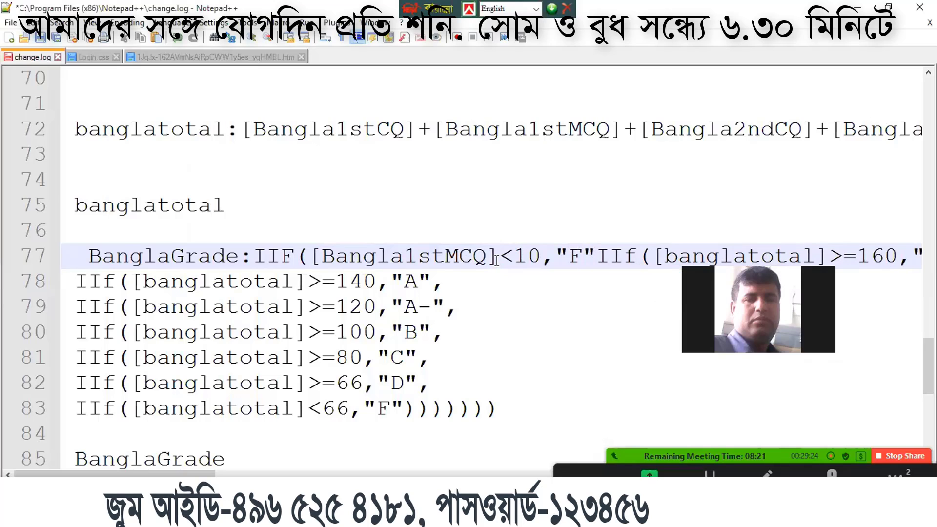
# Step: Put a comma and line break after "F" on line 77, and add a copy of the [Bangla1stMCQ] fail condition on line 78
pyautogui.write(',')
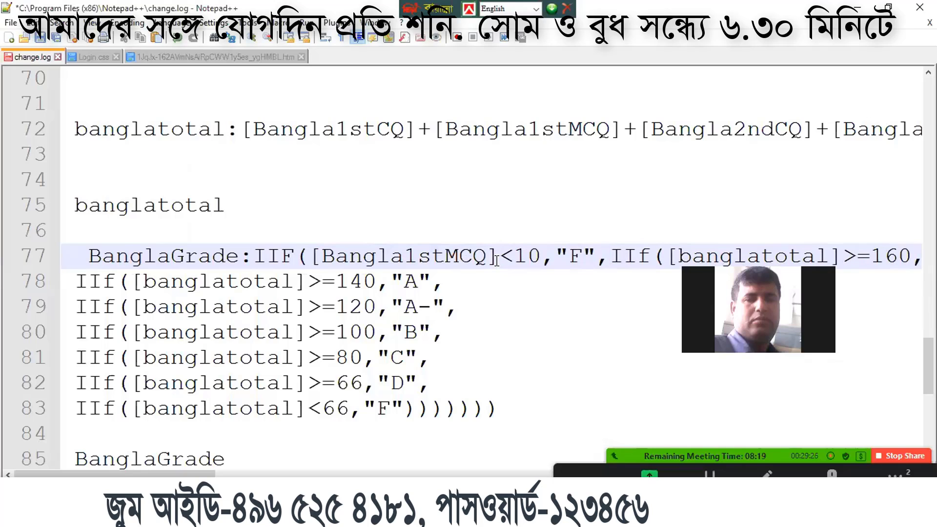
pyautogui.press('Return')
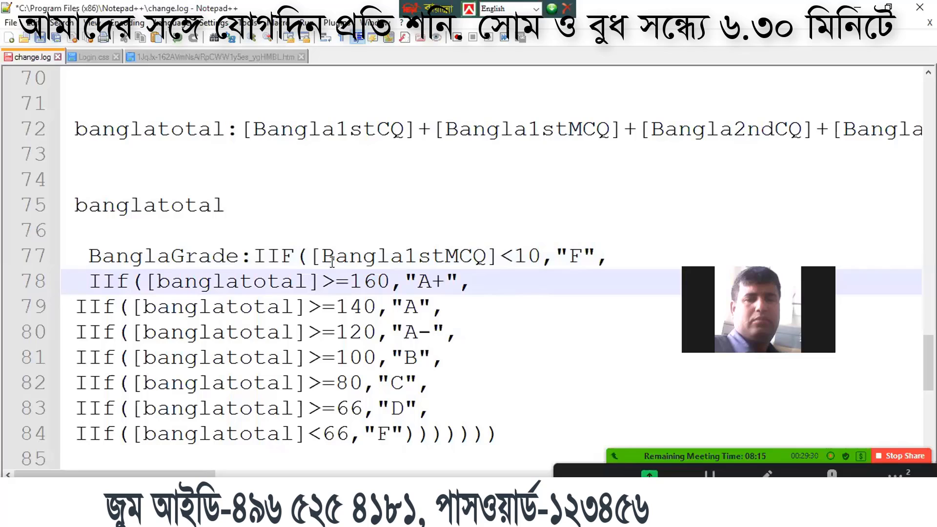
pyautogui.moveTo(609, 256); pyautogui.dragTo(253, 259)
pyautogui.rightClick(254, 259)
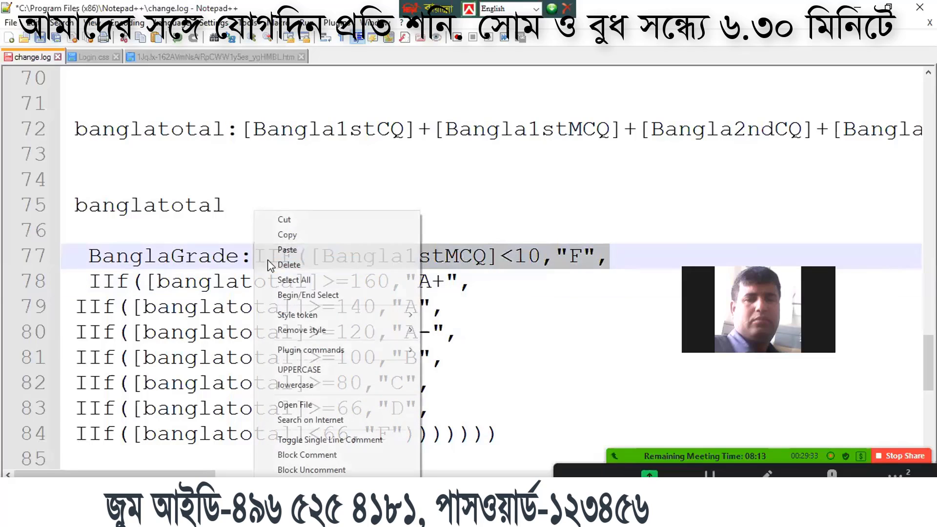
pyautogui.click(313, 241)
pyautogui.click(620, 247)
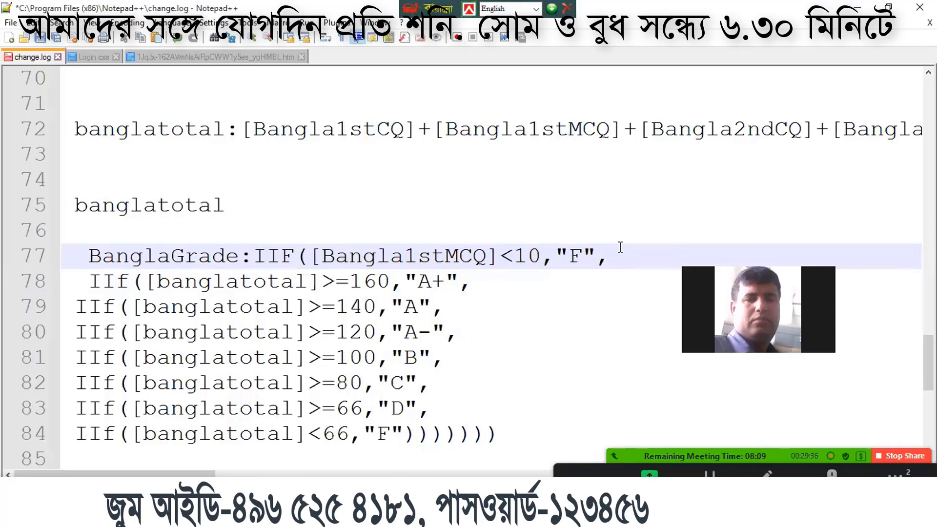
pyautogui.press('Return')
pyautogui.hotkey('ctrl', 'v')
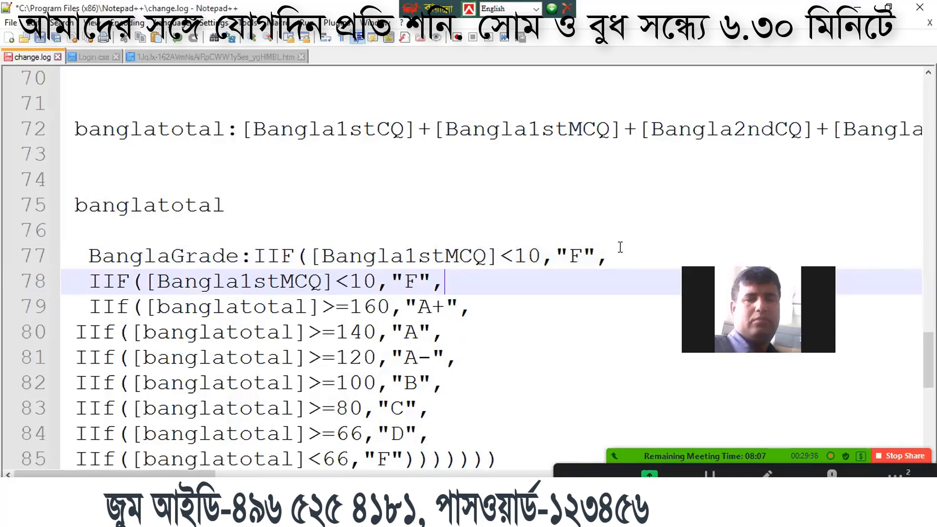
# Step: Change the copied condition on line 78 to test [Bangla1stCQ]<23
pyautogui.click(292, 281)
pyautogui.press('BackSpace')
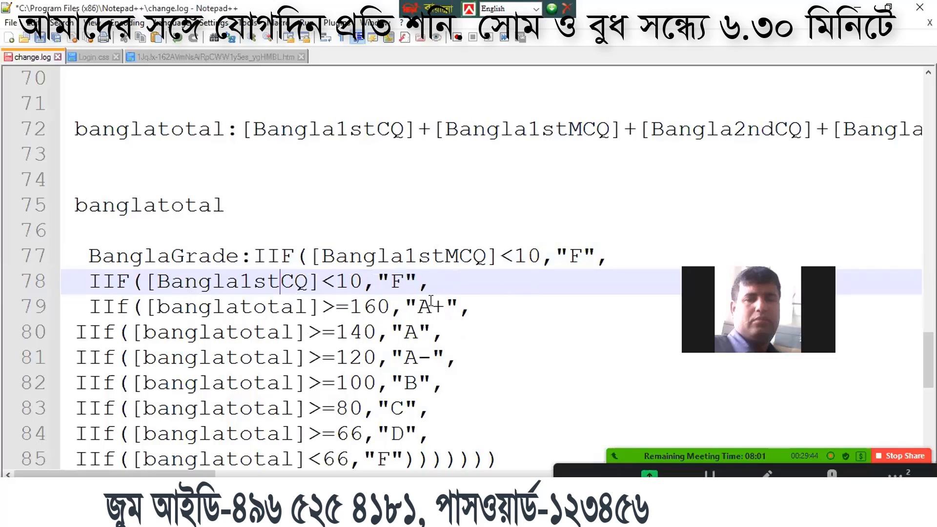
pyautogui.moveTo(336, 280); pyautogui.dragTo(362, 285)
pyautogui.write('23')
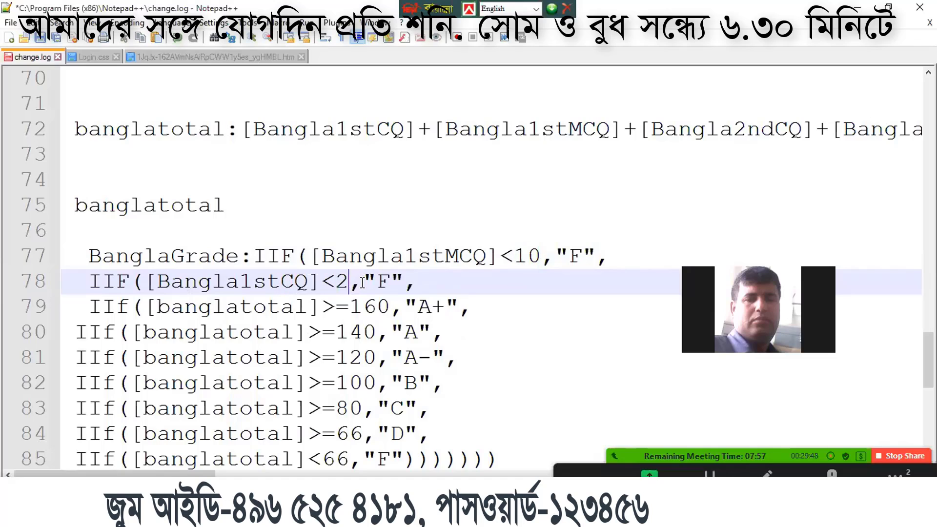
# Step: Add a new line 79 in Notepad++ with another copy of IIF([Bangla1stMCQ]<10,"F", below the Bangla1stCQ condition
pyautogui.click(433, 288)
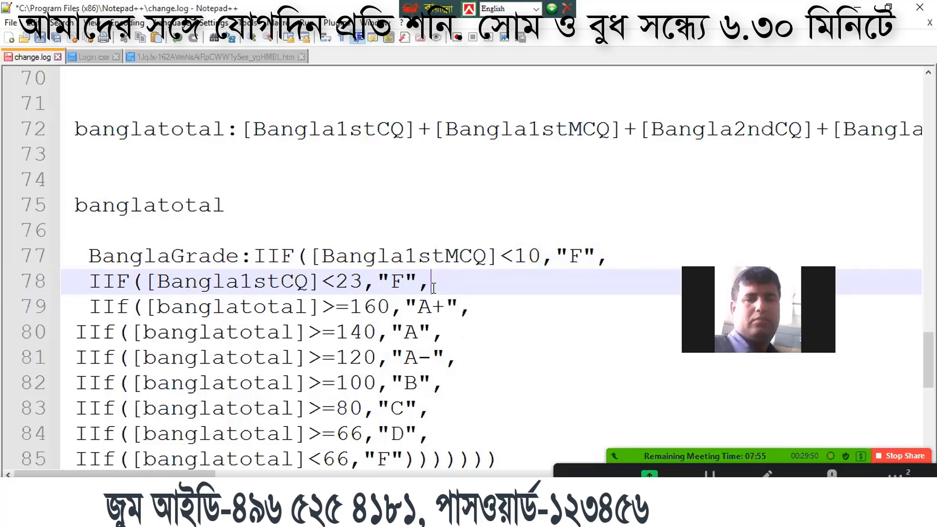
pyautogui.press('Return')
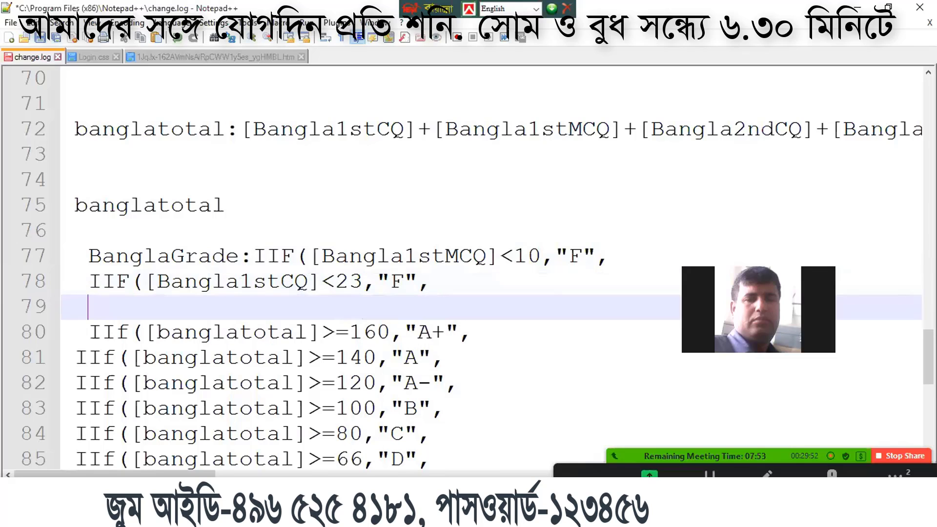
pyautogui.click(440, 513)
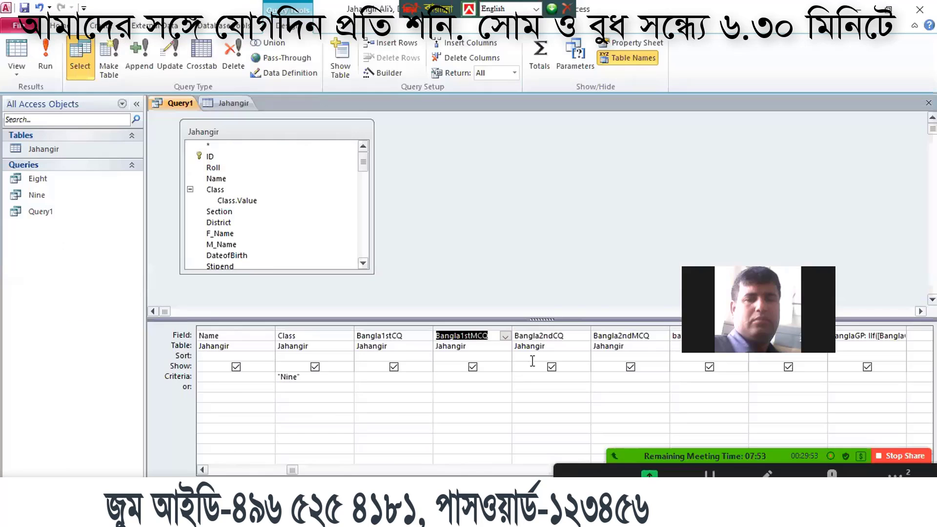
pyautogui.click(568, 335)
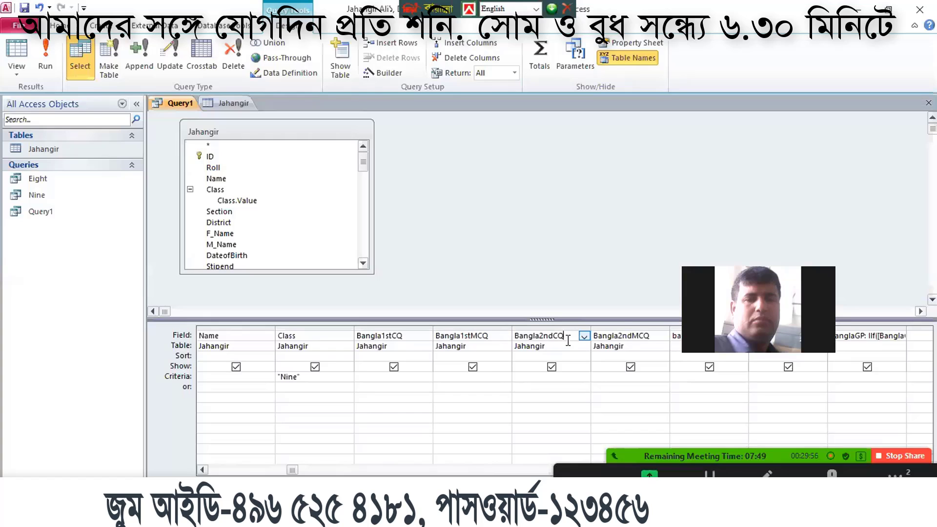
pyautogui.doubleClick(543, 335)
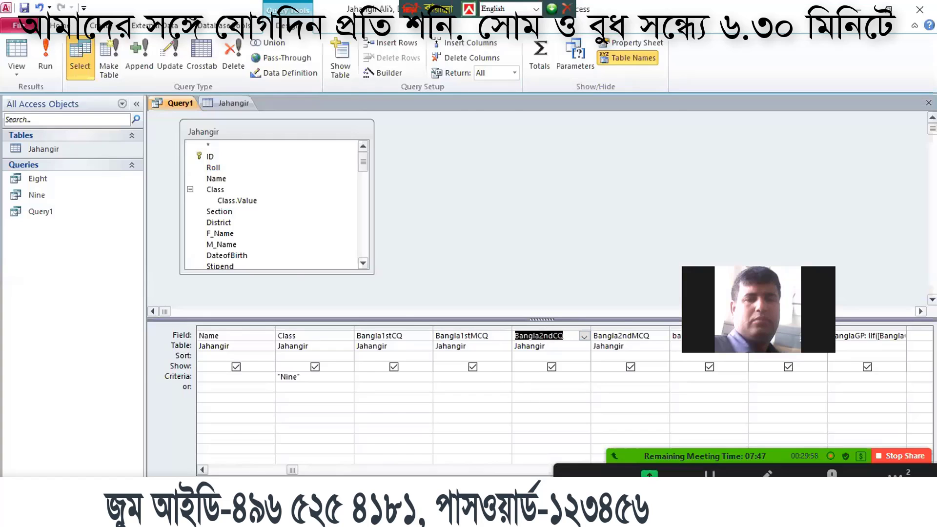
pyautogui.hotkey('alt', 'Tab')
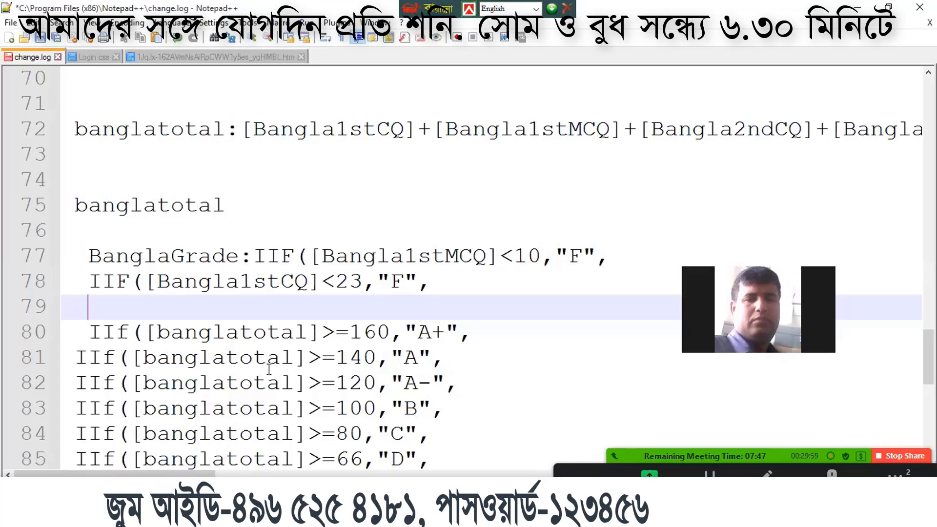
pyautogui.rightClick(103, 307)
pyautogui.click(134, 57)
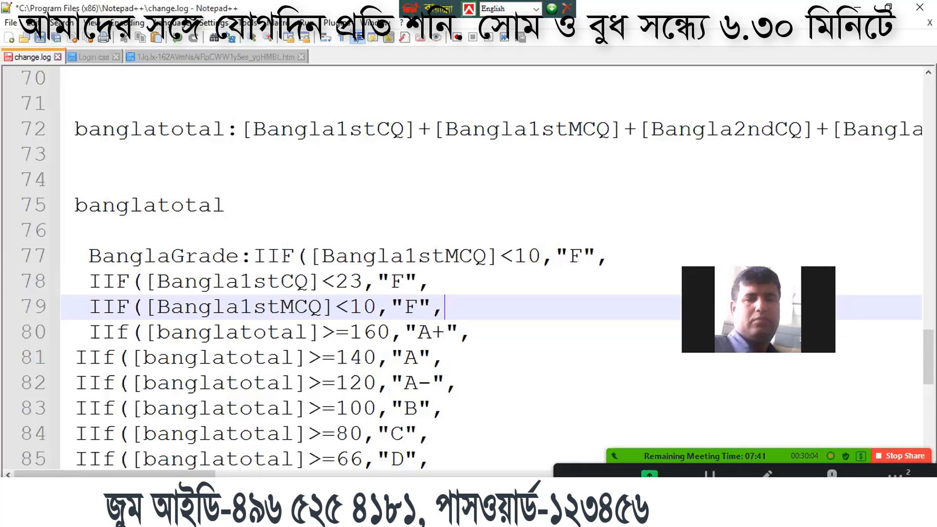
# Step: Copy the field name Bangla2ndMCQ from the Access query design and replace Bangla1stMCQ with it on line 79 in Notepad++
pyautogui.hotkey('alt', 'Tab')
pyautogui.doubleClick(650, 336)
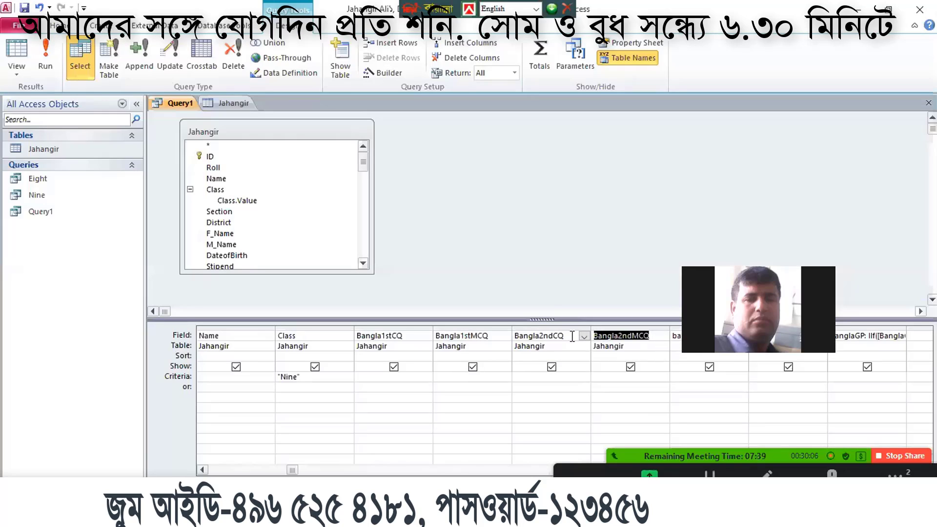
pyautogui.rightClick(618, 335)
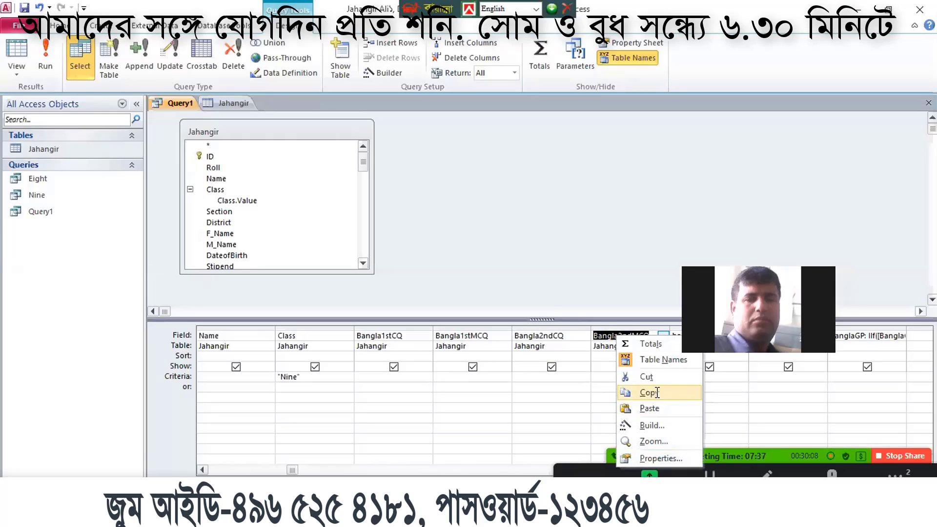
pyautogui.click(633, 389)
pyautogui.hotkey('alt', 'Tab')
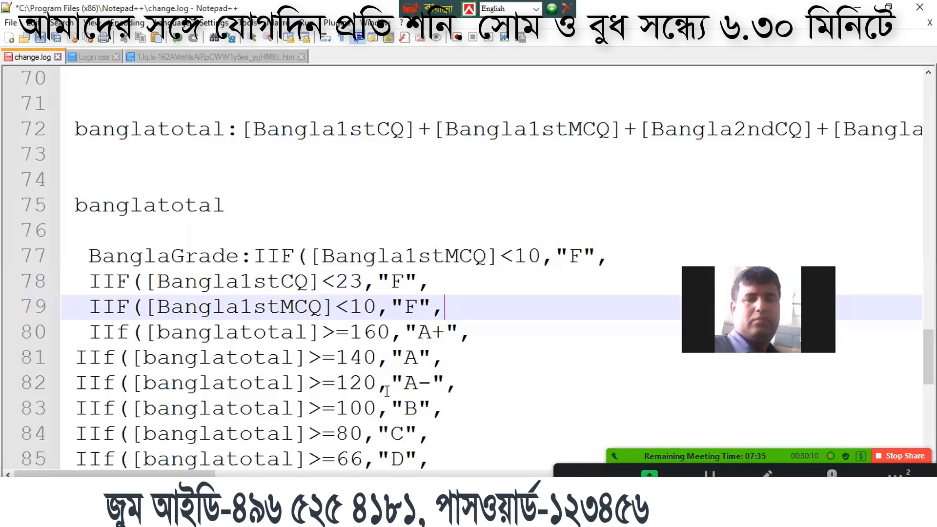
pyautogui.doubleClick(211, 308)
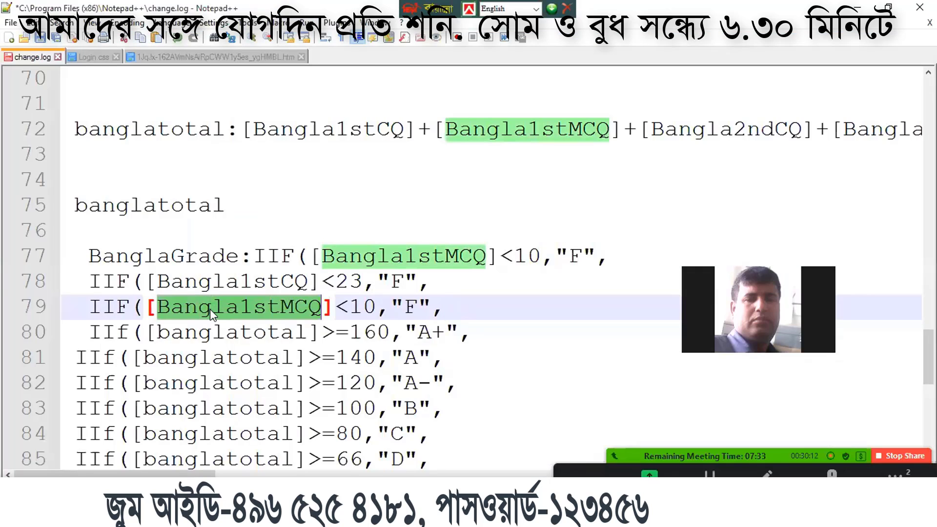
pyautogui.rightClick(210, 308)
pyautogui.click(244, 59)
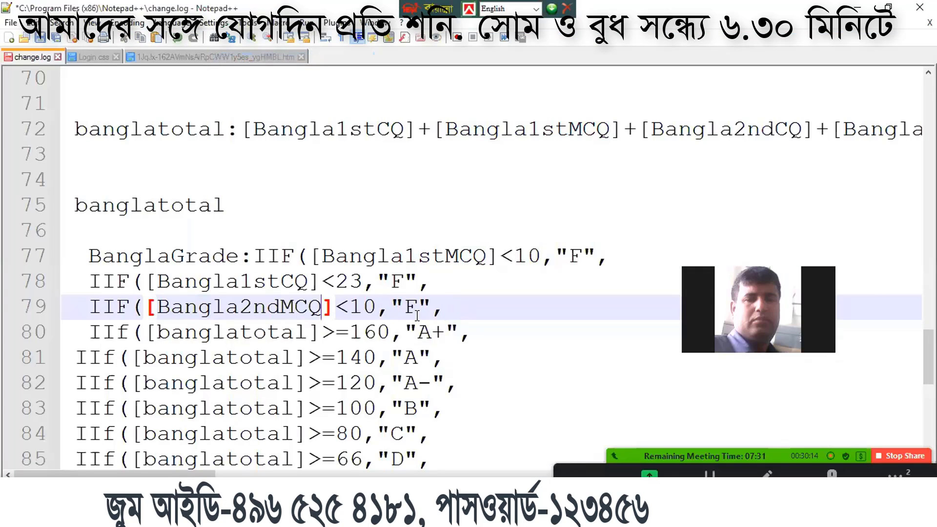
# Step: Insert a new line 80 containing the copied field name Bangla2ndMCQ and put IIF([ in front of it
pyautogui.click(444, 307)
pyautogui.press('Return')
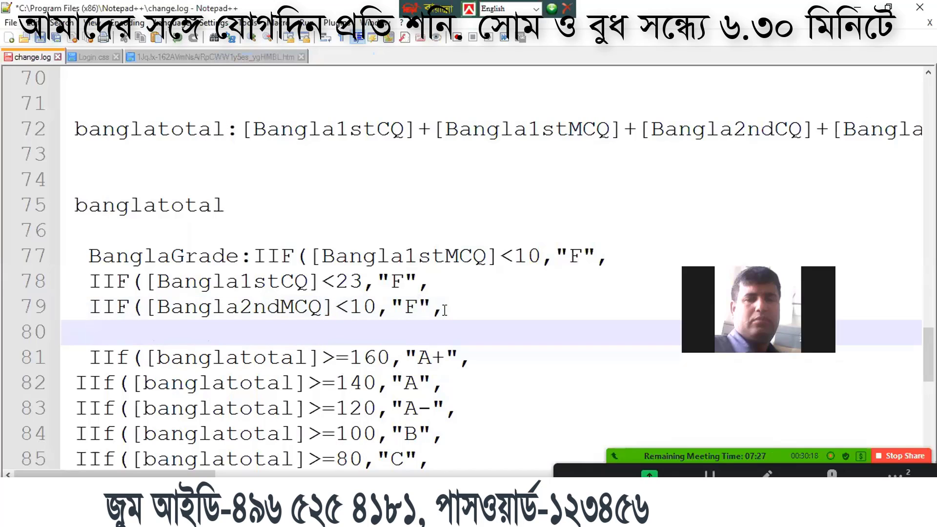
pyautogui.hotkey('ctrl', 'v')
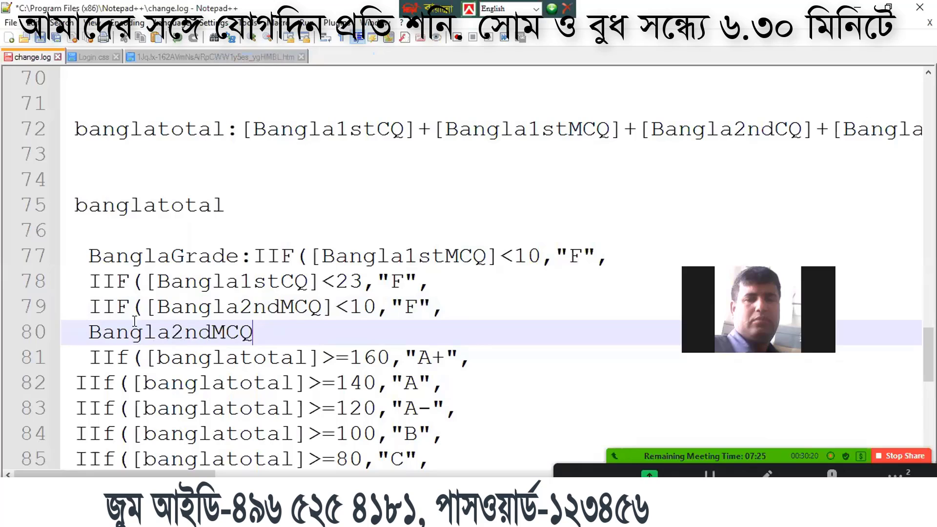
pyautogui.click(88, 331)
pyautogui.write('II')
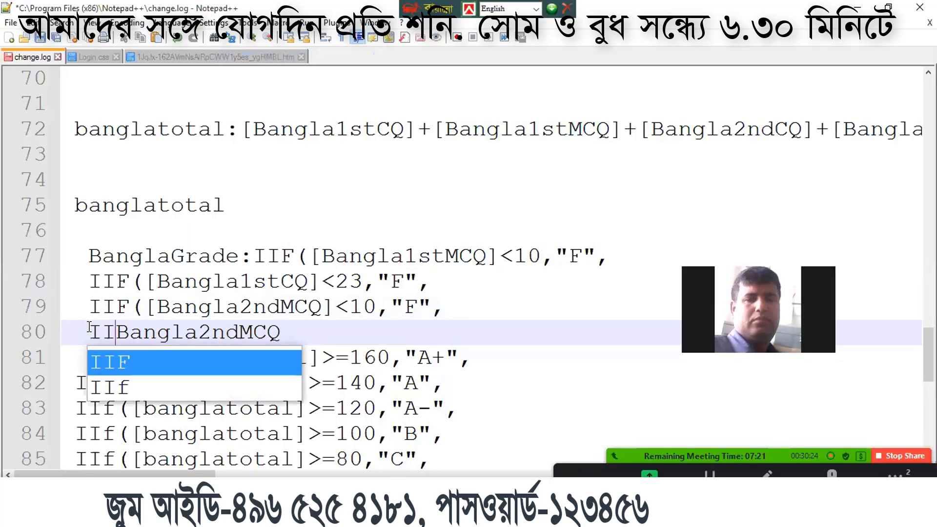
pyautogui.write('F([')
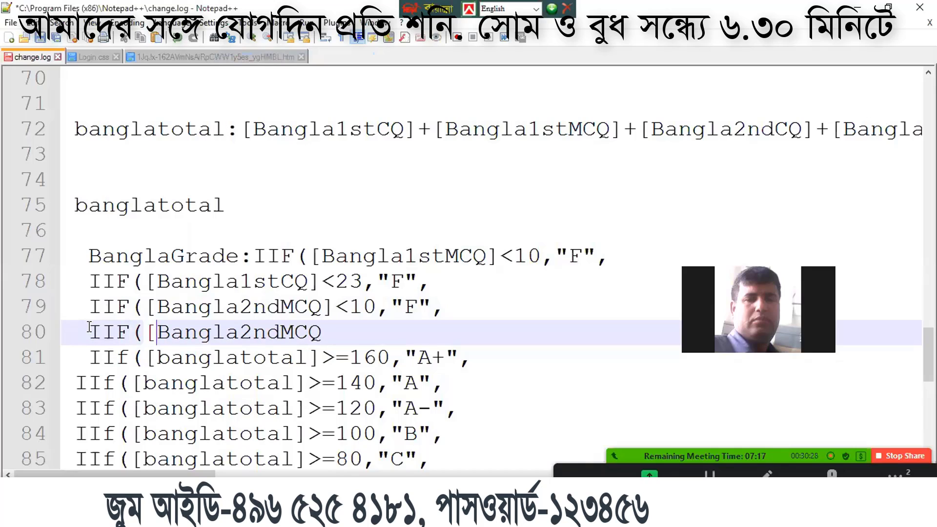
# Step: Complete the condition on line 80 by adding ]<23,"F", after the field name
pyautogui.press('Right')
pyautogui.press('Right')
pyautogui.press('Right')
pyautogui.press('Right')
pyautogui.press('Right')
pyautogui.press('Right')
pyautogui.press('Right')
pyautogui.press('Right')
pyautogui.press('Right')
pyautogui.press('Right')
pyautogui.press('Right')
pyautogui.press('Right')
pyautogui.write(']<')
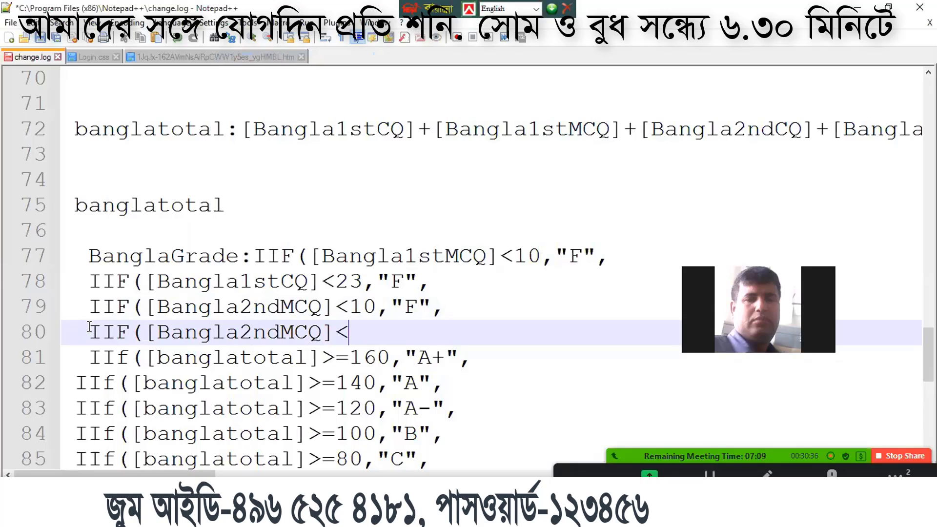
pyautogui.write('23,"F')
pyautogui.write(',""')
pyautogui.write('F')
pyautogui.press('Right')
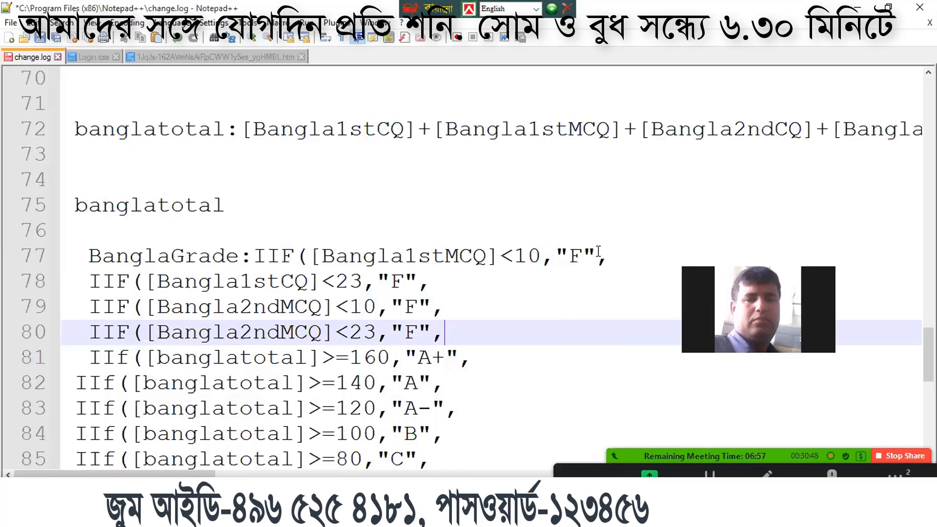
# Step: Change the field name on line 80 to Bangla2ndCQ
pyautogui.click(599, 256)
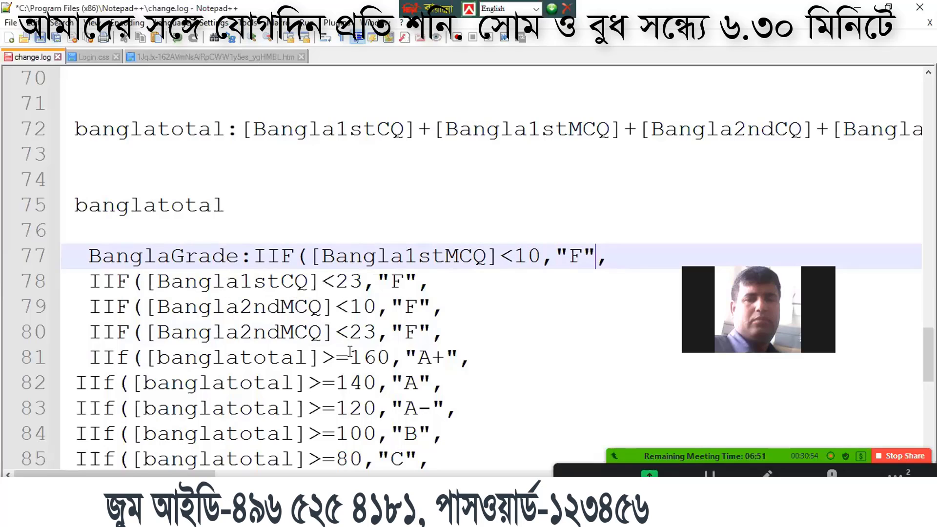
pyautogui.click(295, 332)
pyautogui.press('BackSpace')
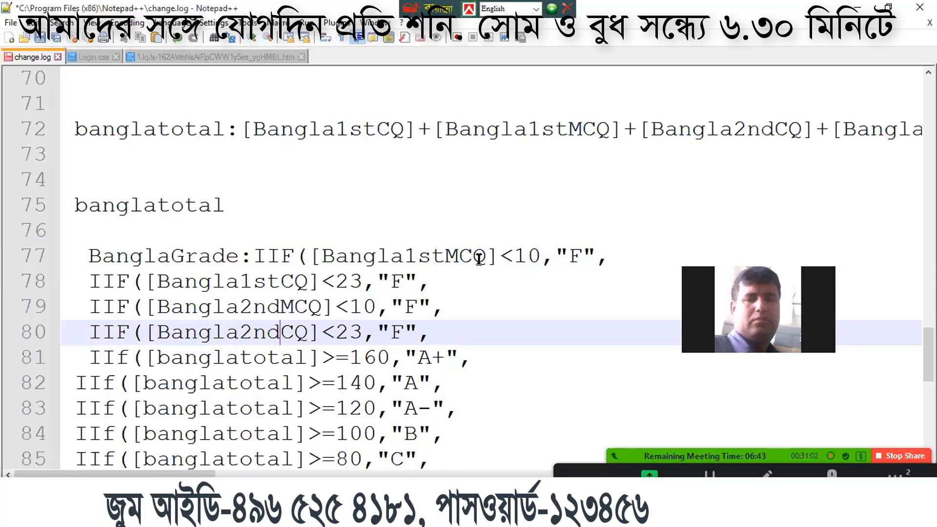
# Step: Review the fail conditions and bracket matching of the BanglaGrade expression, and add four closing brackets at the end of line 87
pyautogui.click(591, 256)
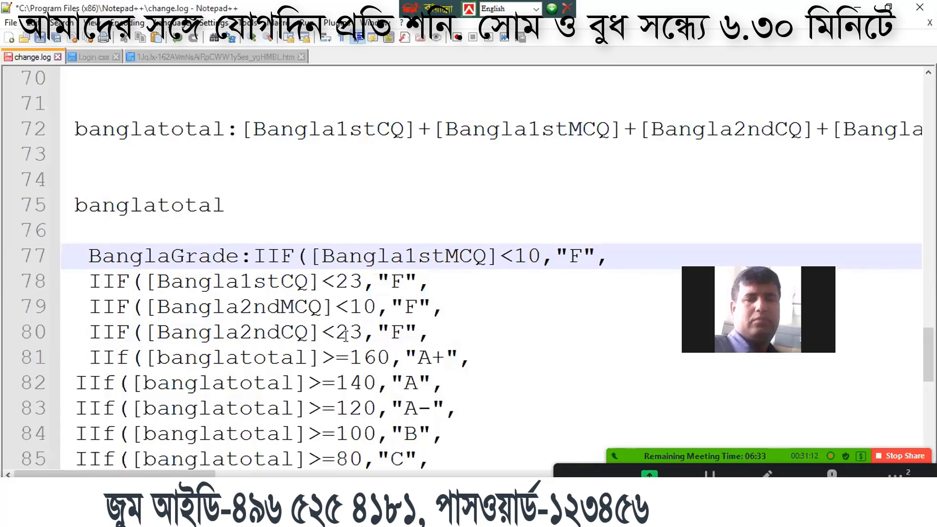
pyautogui.click(441, 334)
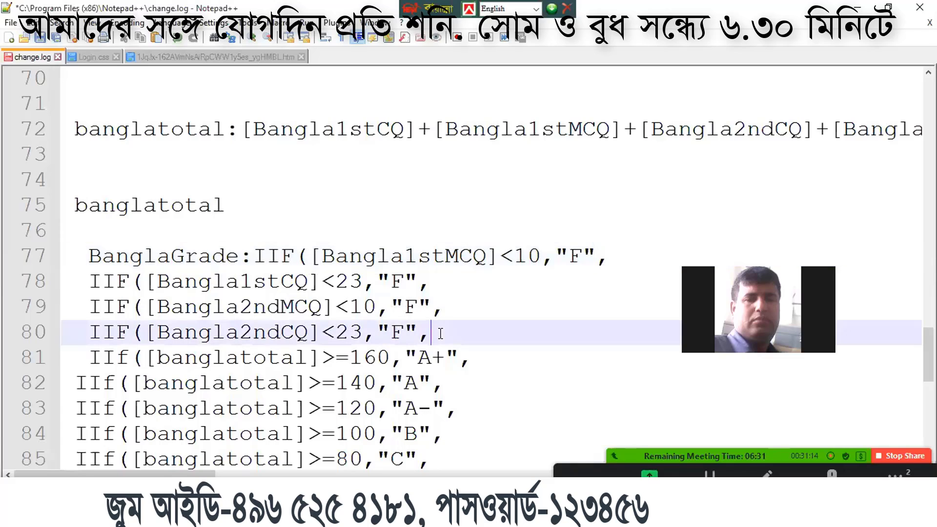
pyautogui.moveTo(444, 230); pyautogui.dragTo(423, 327)
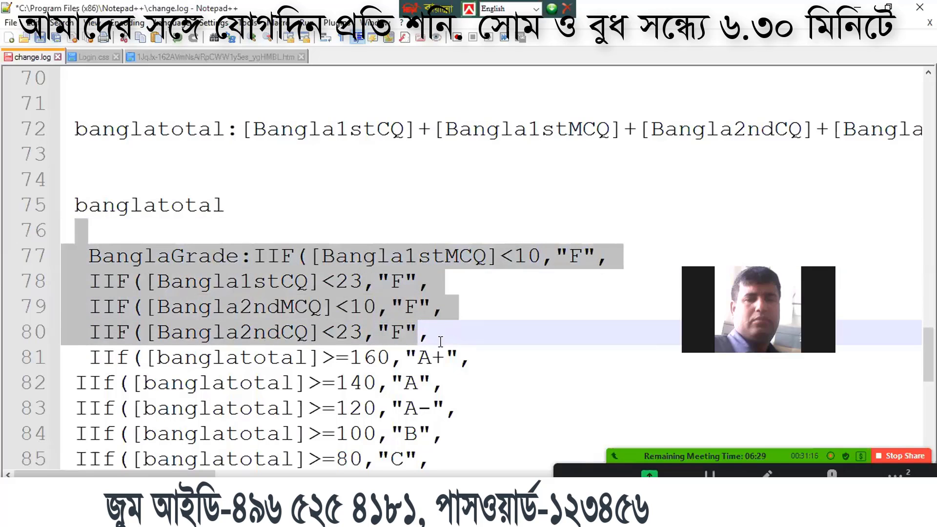
pyautogui.click(440, 341)
pyautogui.scroll(-2, 460, 399)
pyautogui.scroll(1, 340, 282)
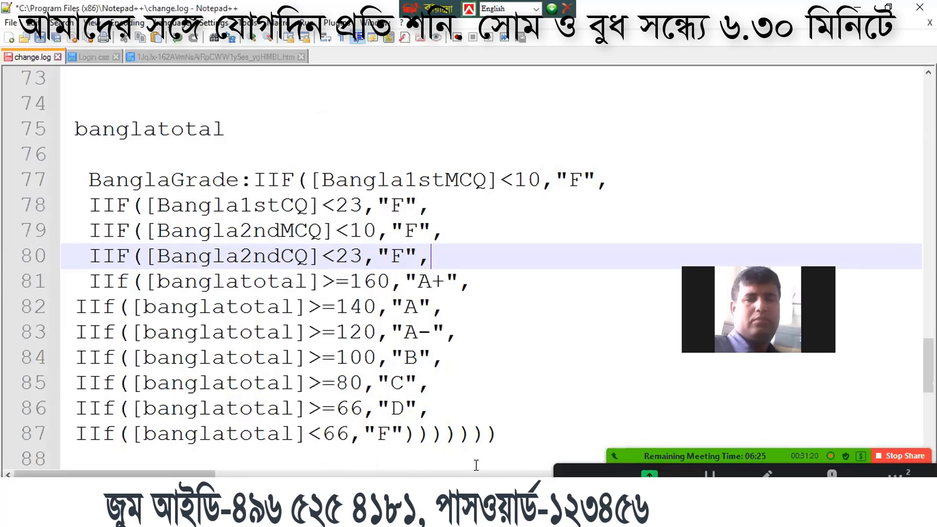
pyautogui.click(495, 437)
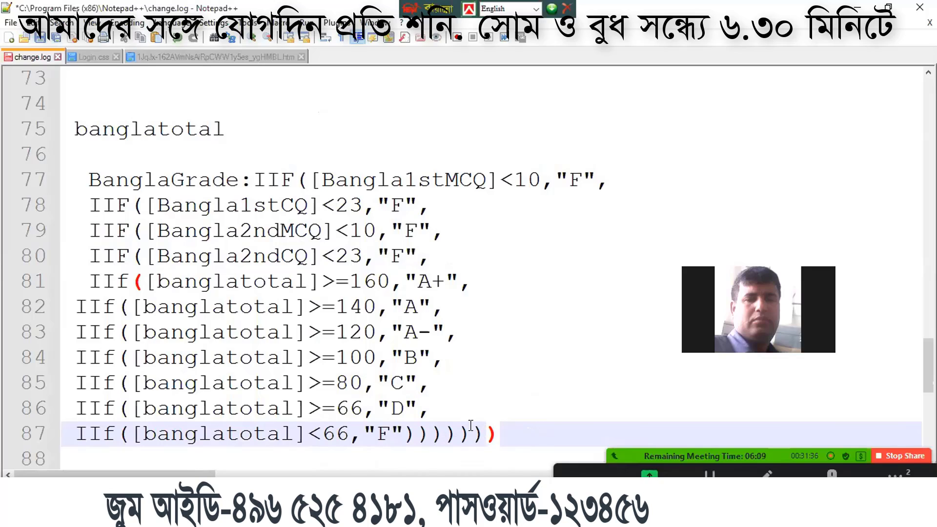
pyautogui.click(144, 282)
pyautogui.click(509, 429)
pyautogui.write('))))')
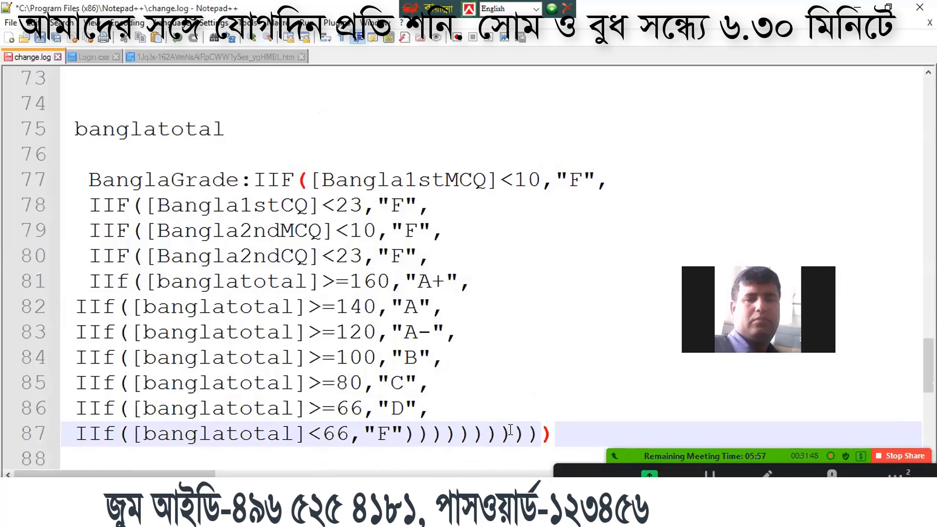
# Step: Copy the complete BanglaGrade expression on lines 77 to 87 and switch to the Access query design
pyautogui.moveTo(546, 432); pyautogui.dragTo(73, 174)
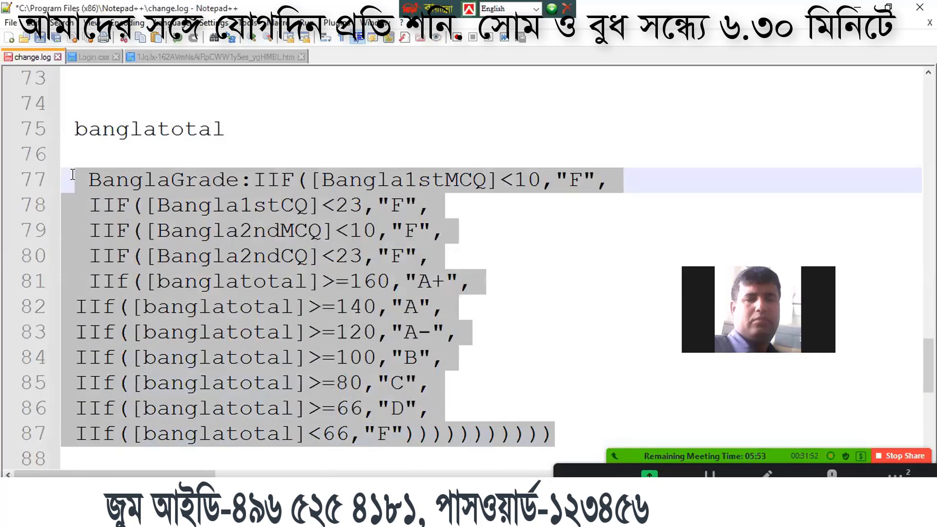
pyautogui.rightClick(157, 215)
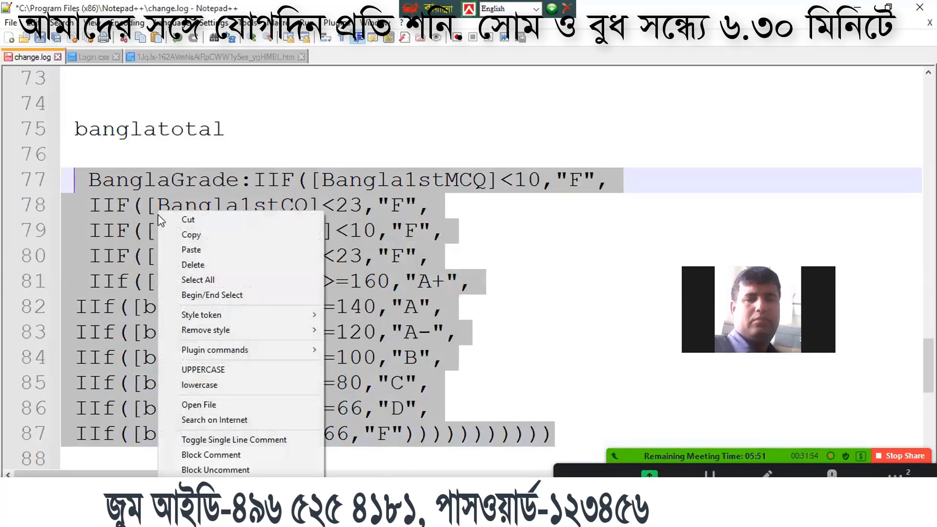
pyautogui.click(201, 238)
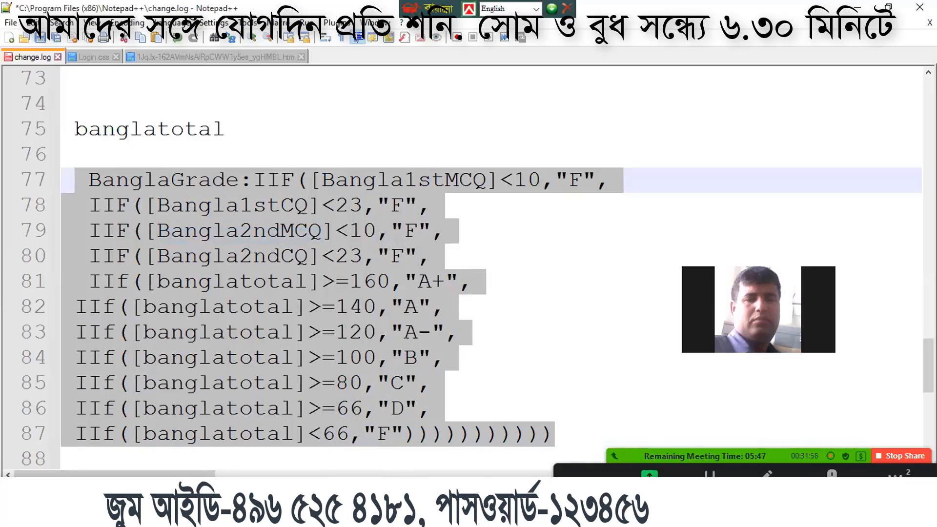
pyautogui.click(432, 517)
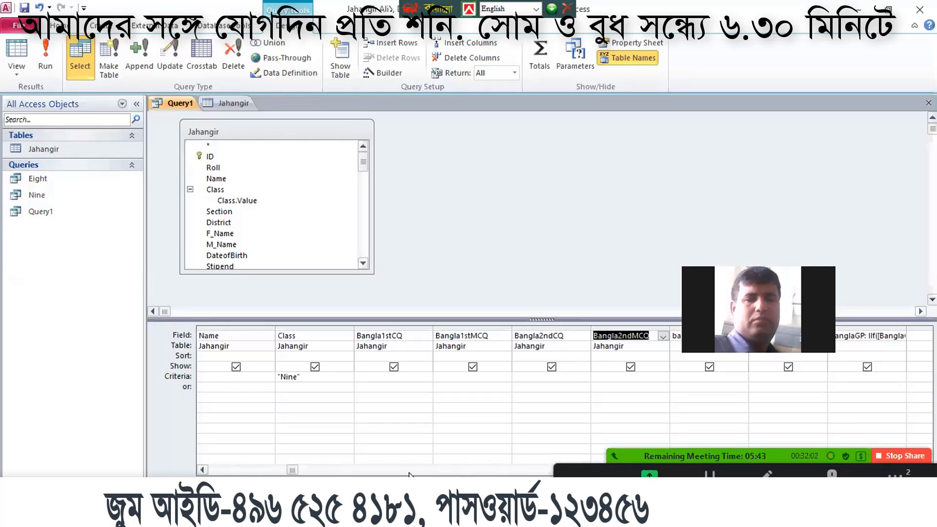
# Step: Paste the copied BanglaGrade expression into the empty query field directly after BanglaGP
pyautogui.click(305, 470)
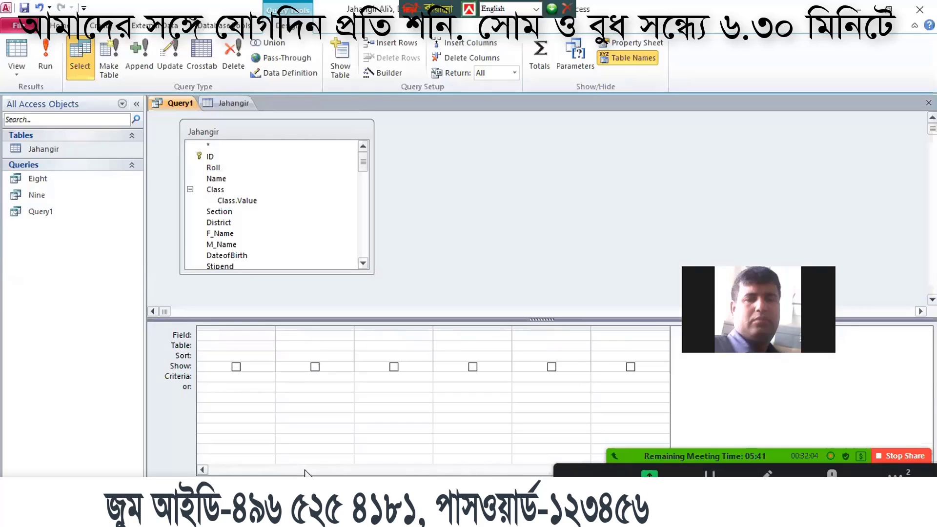
pyautogui.click(209, 470)
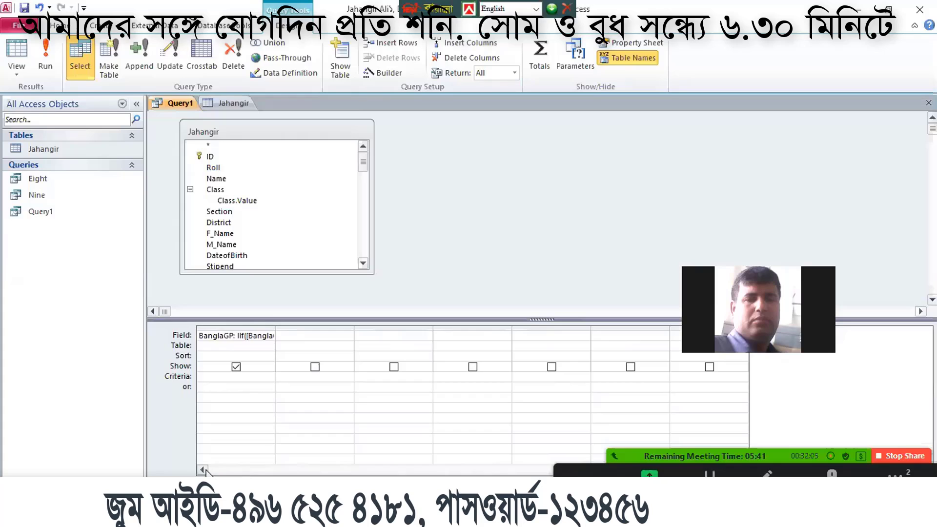
pyautogui.click(293, 339)
pyautogui.rightClick(292, 339)
pyautogui.click(315, 411)
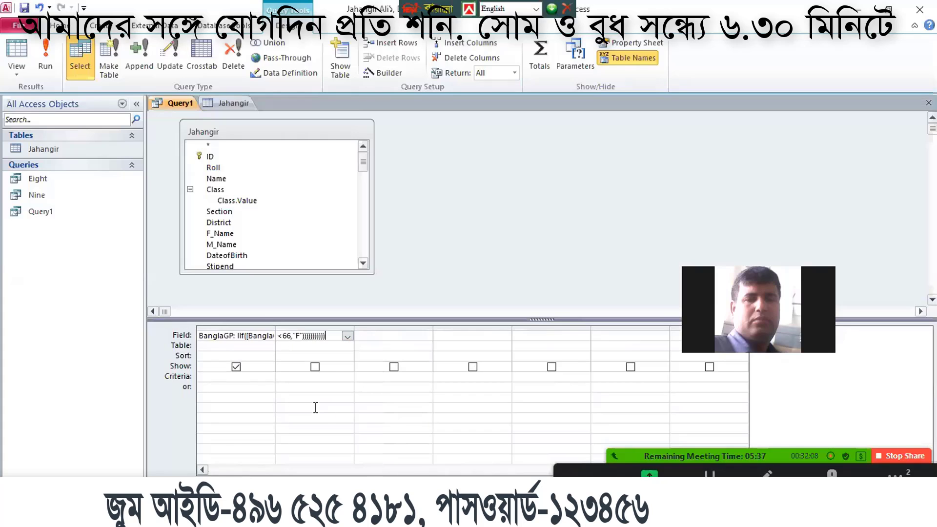
pyautogui.click(315, 408)
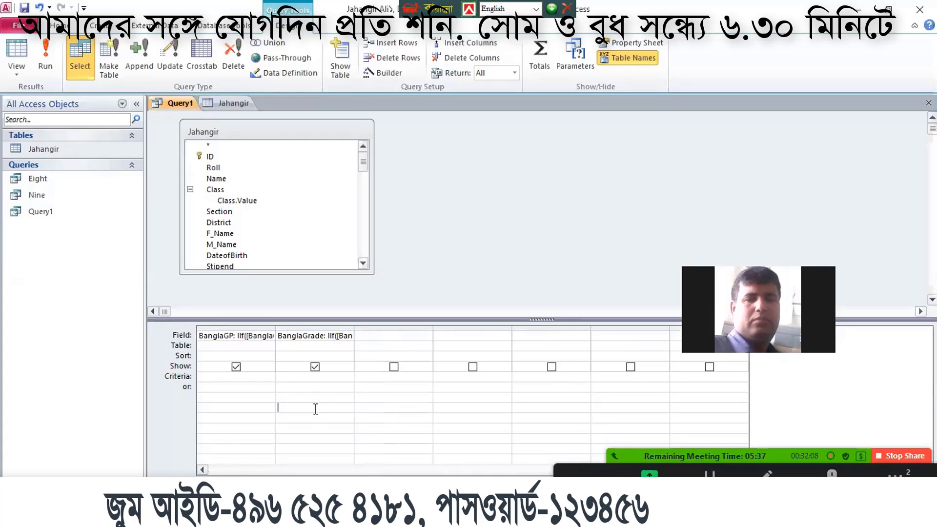
# Step: Rename the newly pasted grade field's alias to BanglaGrade1 and run the query
pyautogui.click(43, 72)
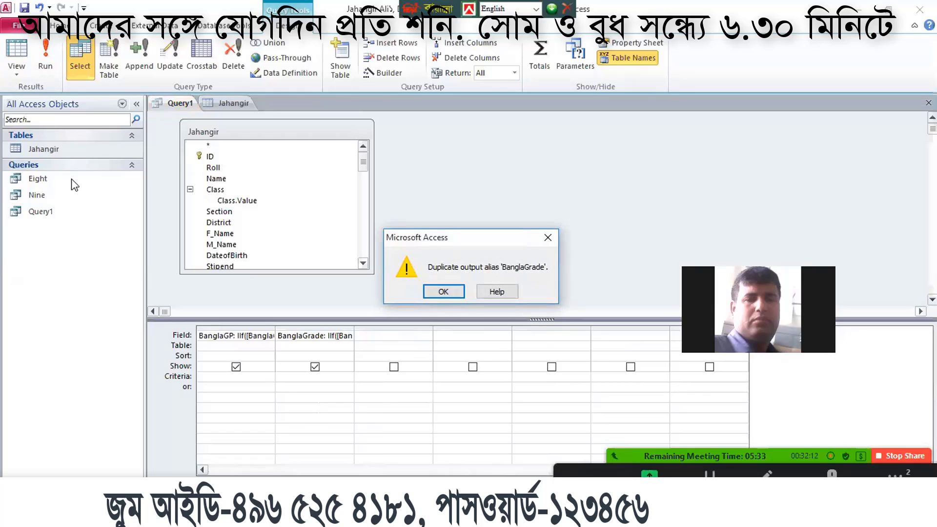
pyautogui.click(547, 237)
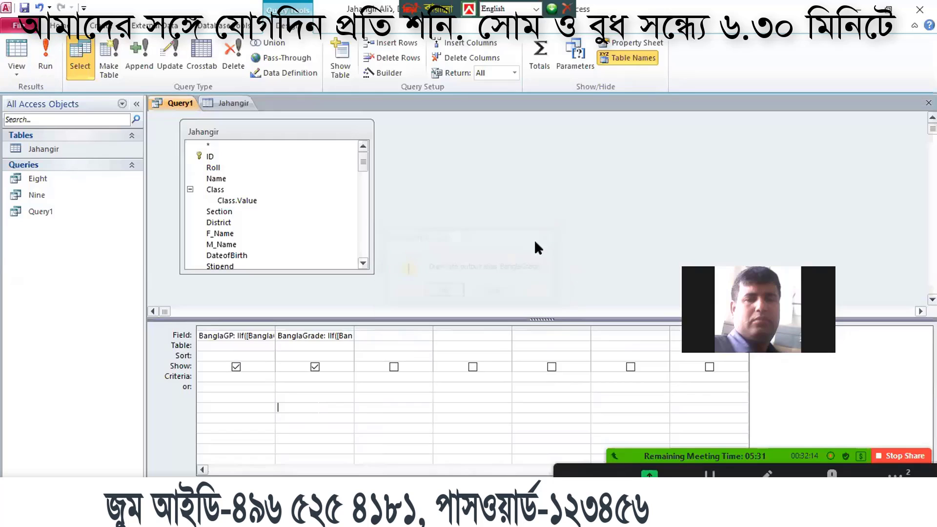
pyautogui.click(324, 335)
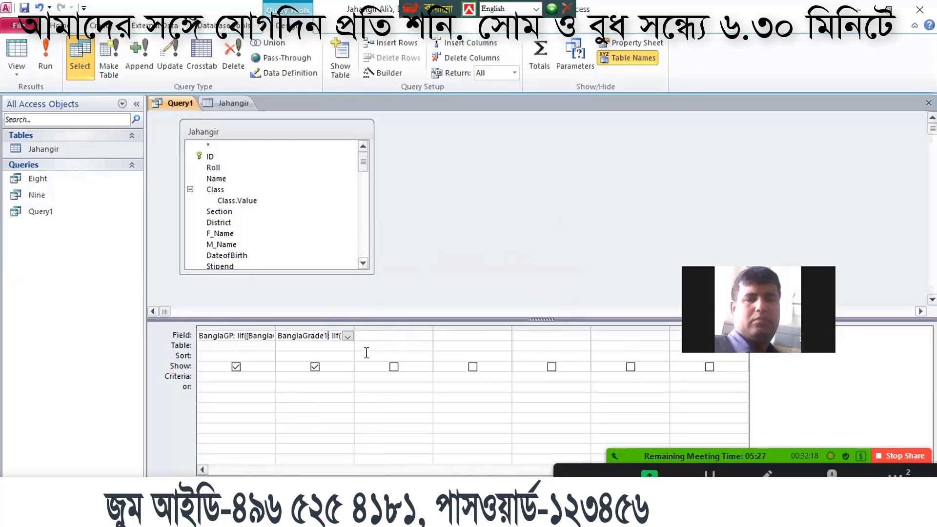
pyautogui.click(49, 72)
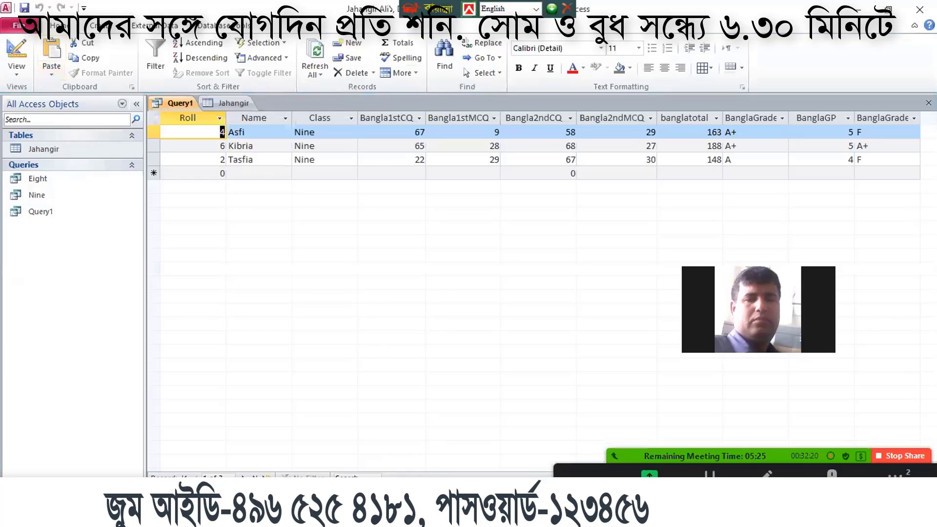
# Step: Compare the first record's original grade and Bangla1stMCQ mark with its new grade in the query results
pyautogui.click(741, 134)
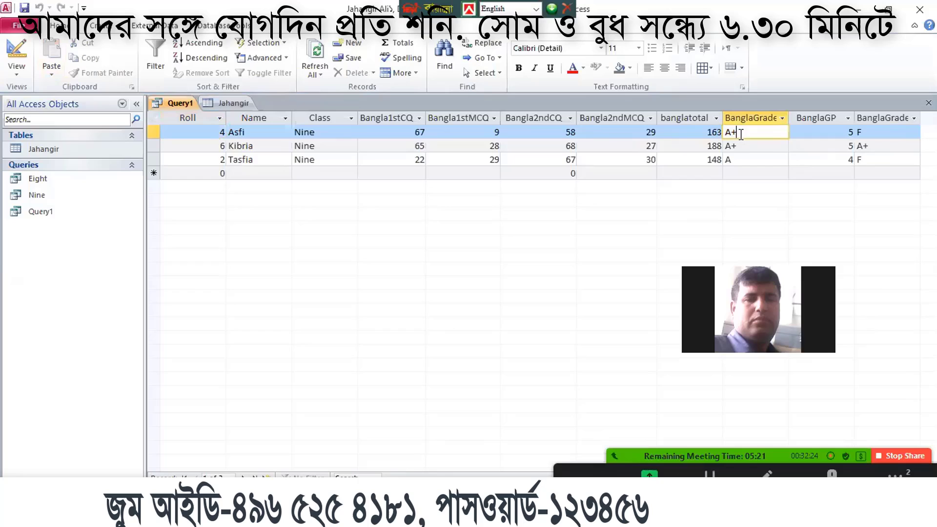
pyautogui.click(498, 130)
pyautogui.click(859, 132)
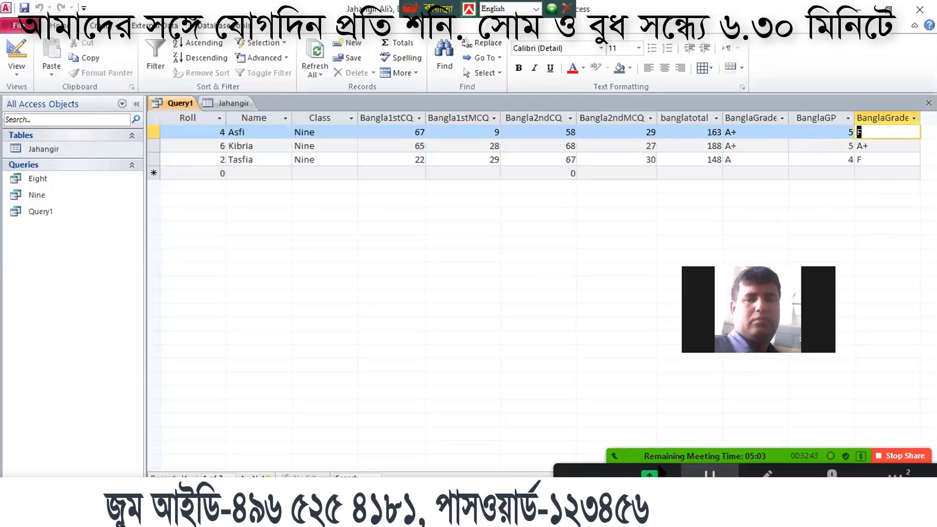
# Step: Show the participant list of the Zoom meeting
pyautogui.click(893, 471)
pyautogui.click(893, 473)
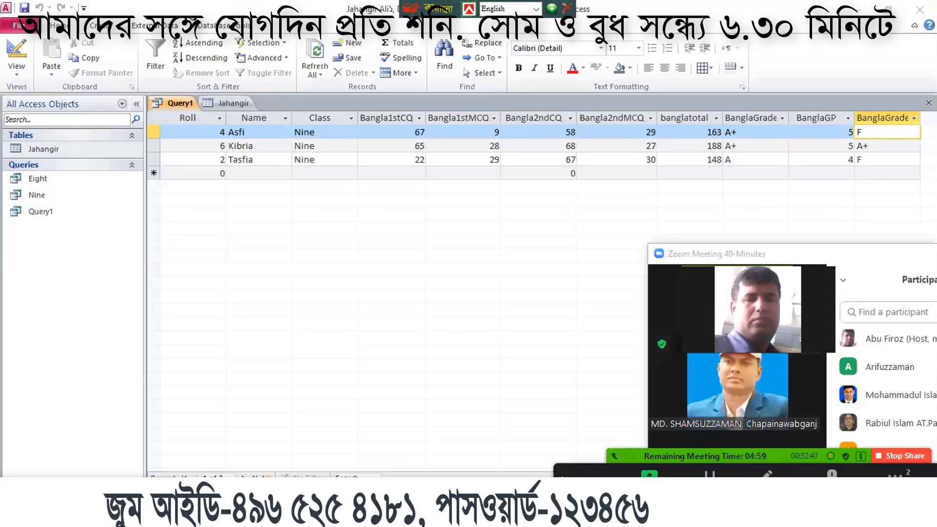